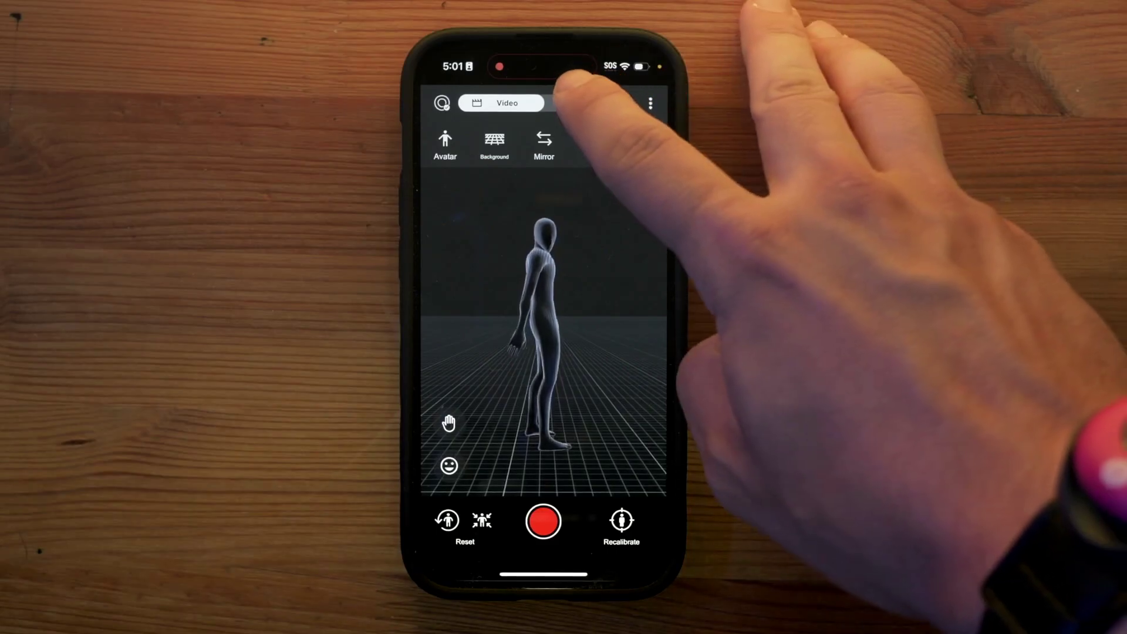
# Step: Switch the capture app from Video to Motion mode and open the PC connection settings
pyautogui.click(587, 103)
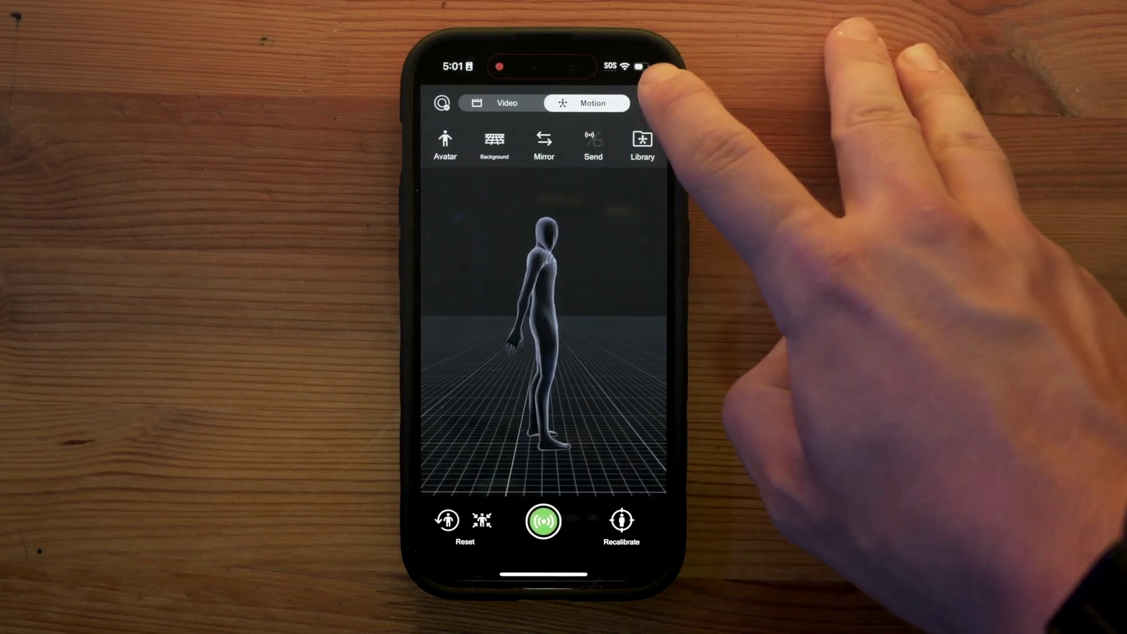
pyautogui.click(657, 103)
pyautogui.click(605, 238)
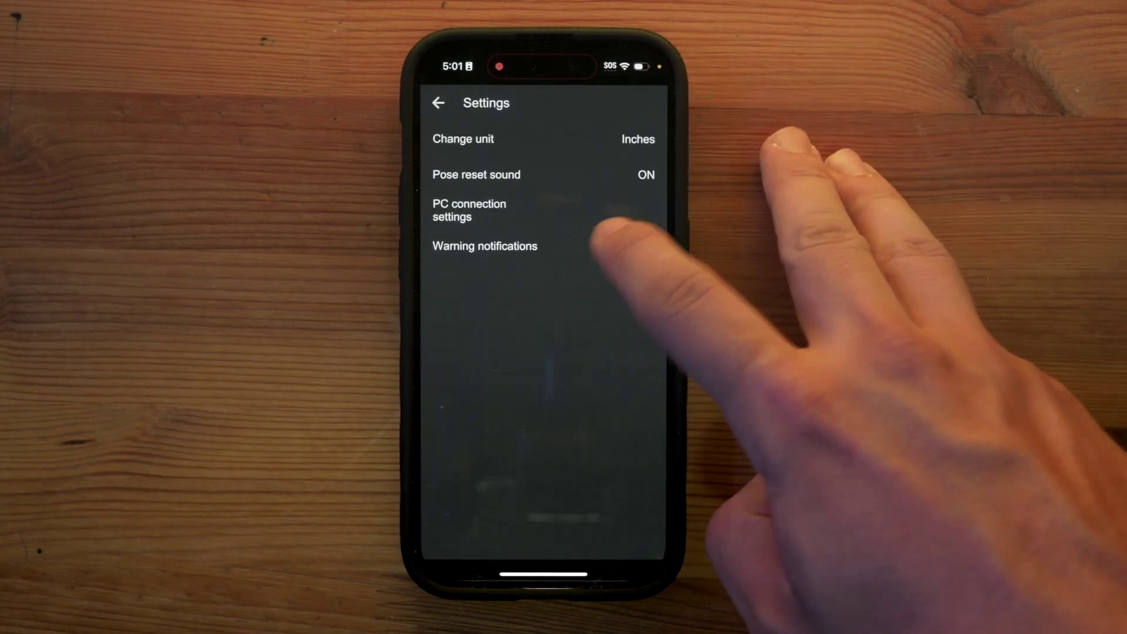
pyautogui.click(581, 214)
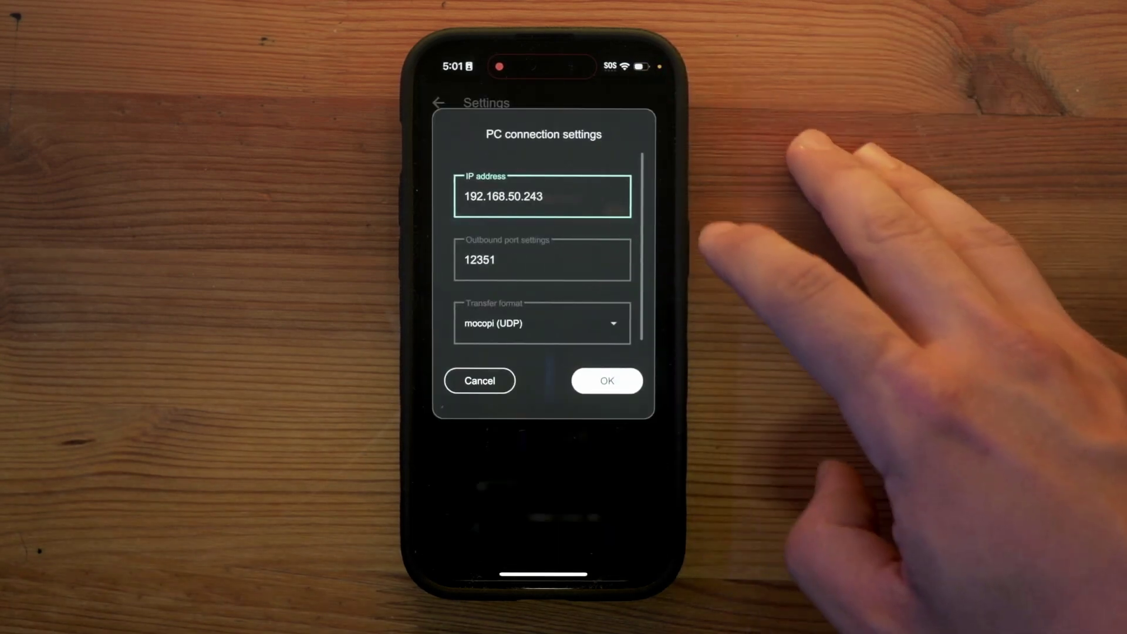
# Step: Choose mocopi (UDP) as the transfer format and open the IP address for editing
pyautogui.scroll(-1, 543, 282)
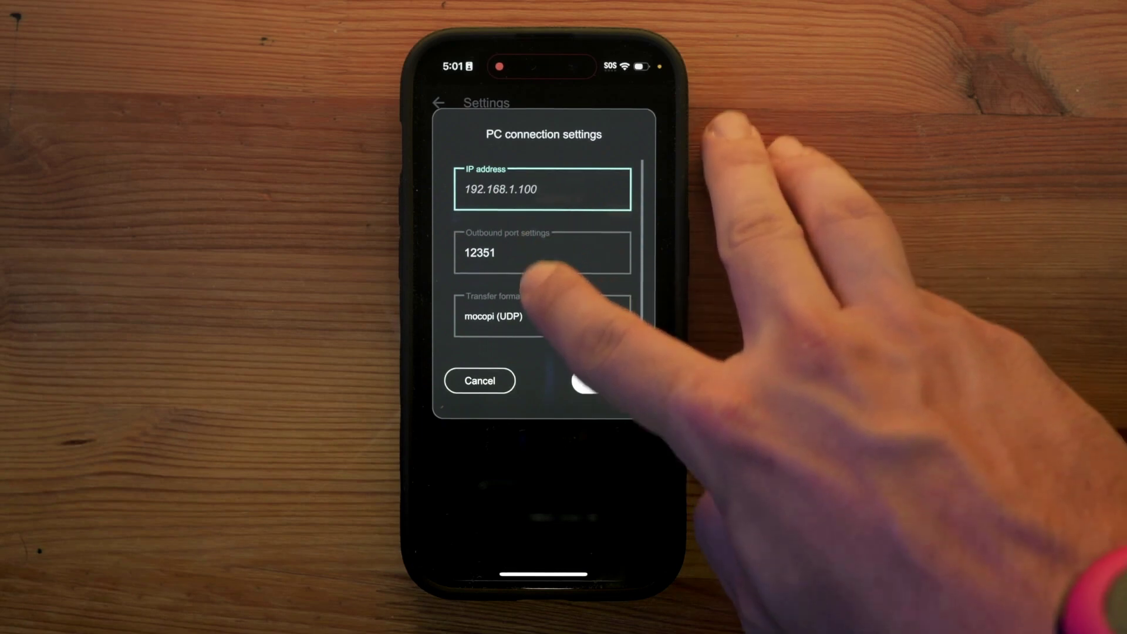
pyautogui.scroll(1, 543, 276)
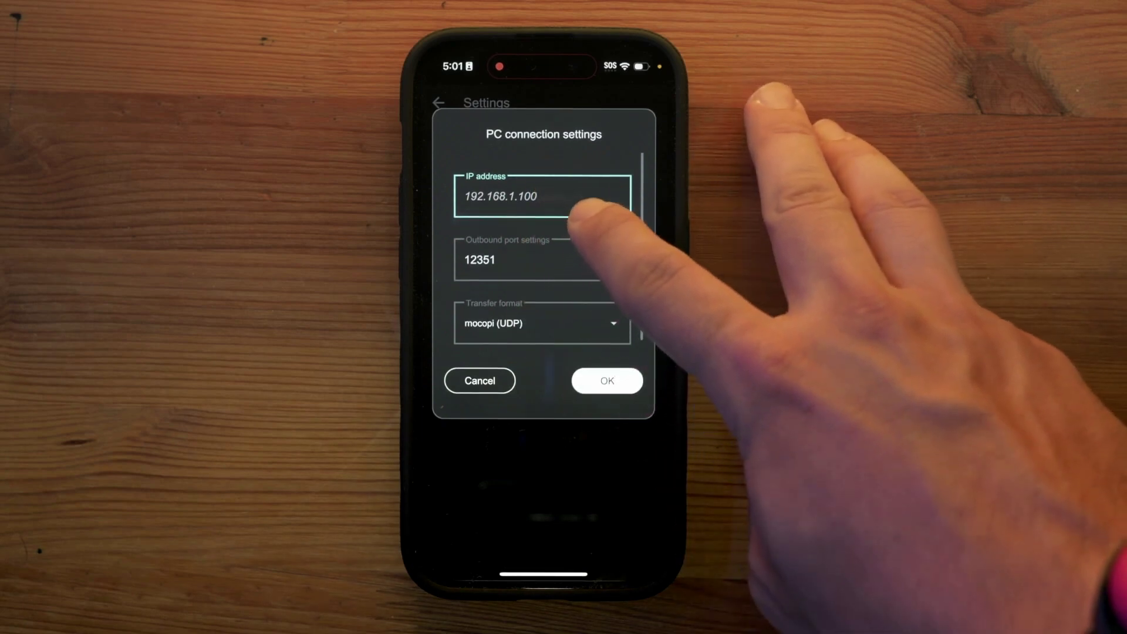
pyautogui.click(593, 320)
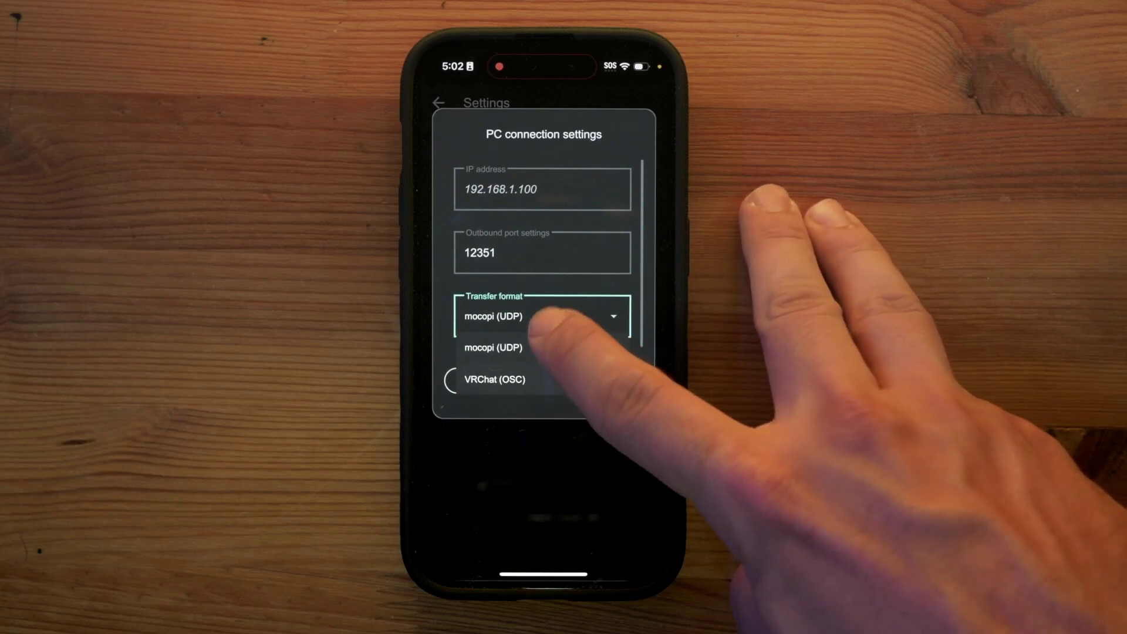
pyautogui.click(546, 346)
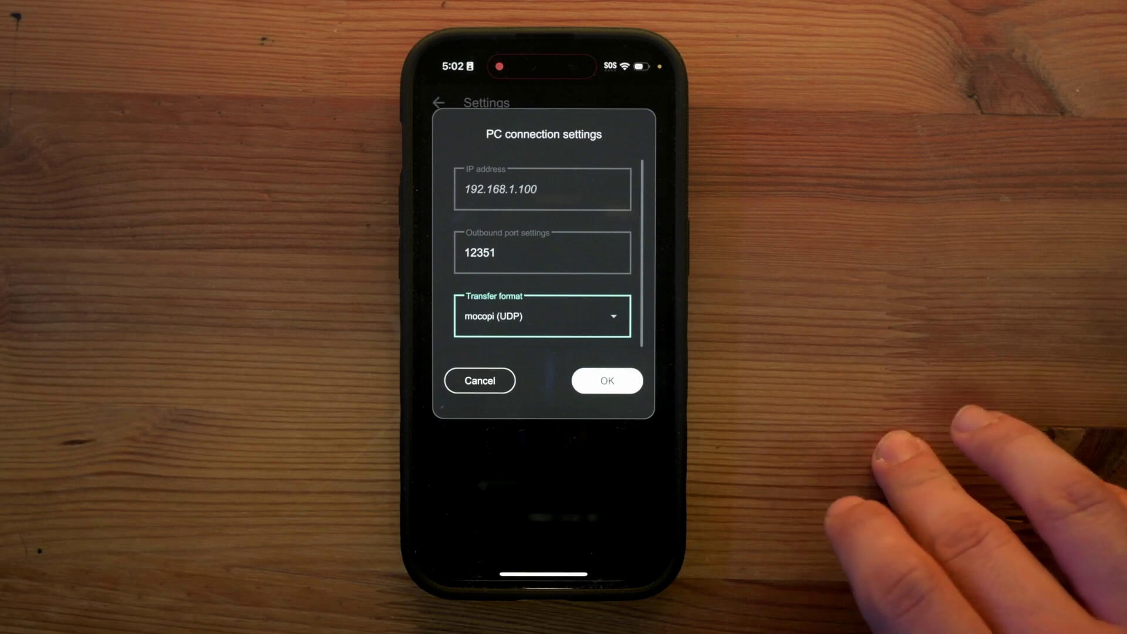
pyautogui.click(543, 189)
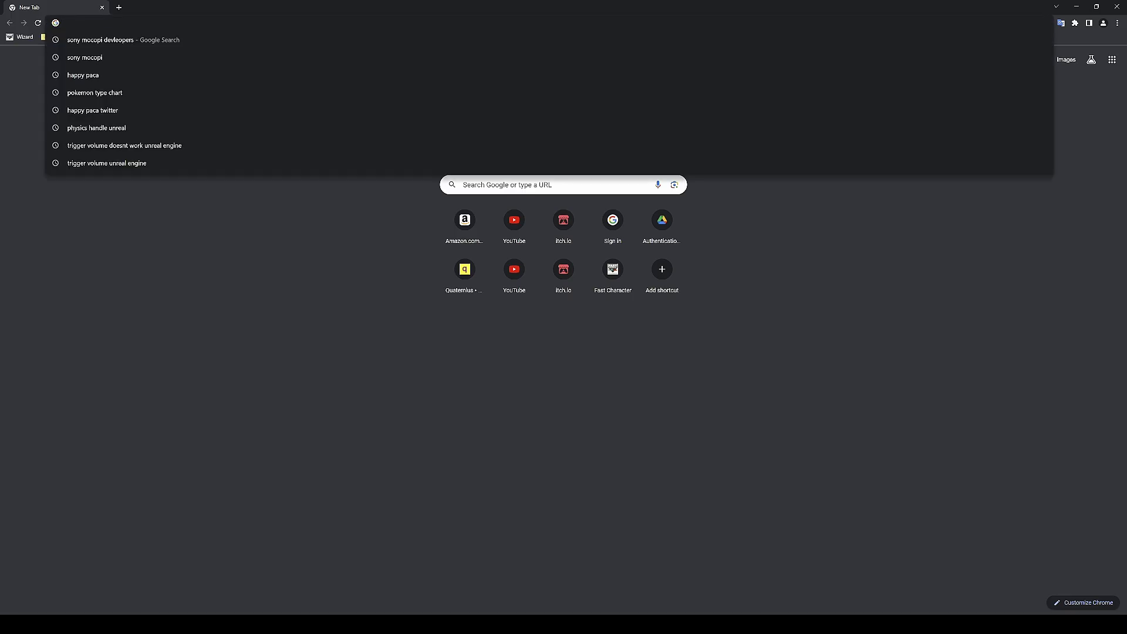
# Step: In Chrome, download the mocopi Receiver Plugin v1.0.1 for Unreal Engine on Windows from Sony's SDK page and extract the archive
pyautogui.press('Down')
pyautogui.press('Return')
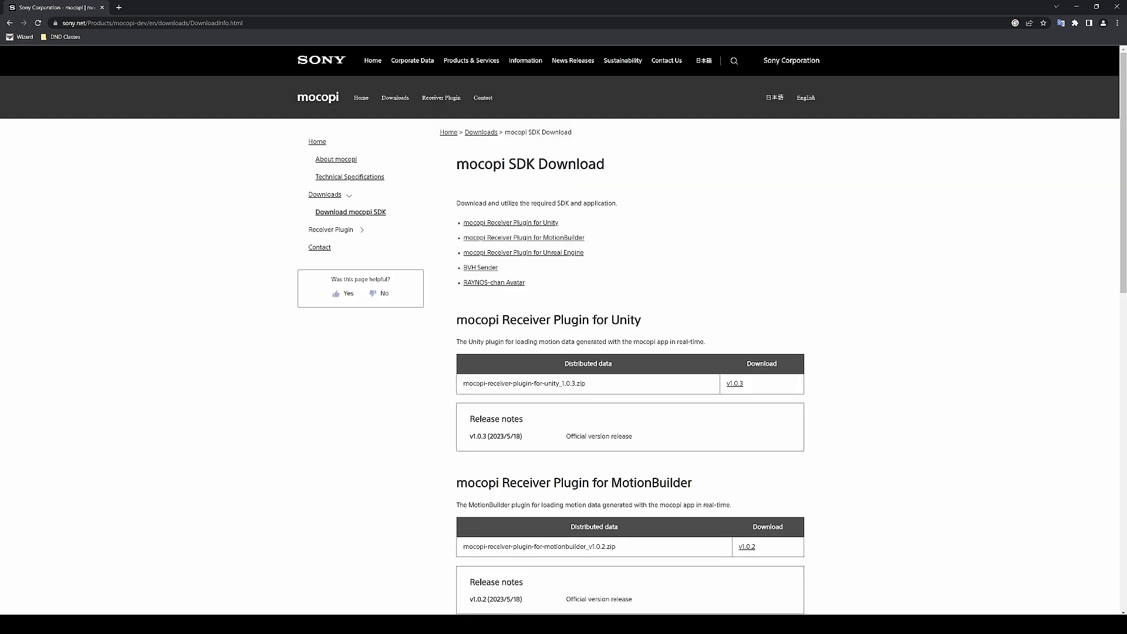
pyautogui.scroll(-5, 564, 353)
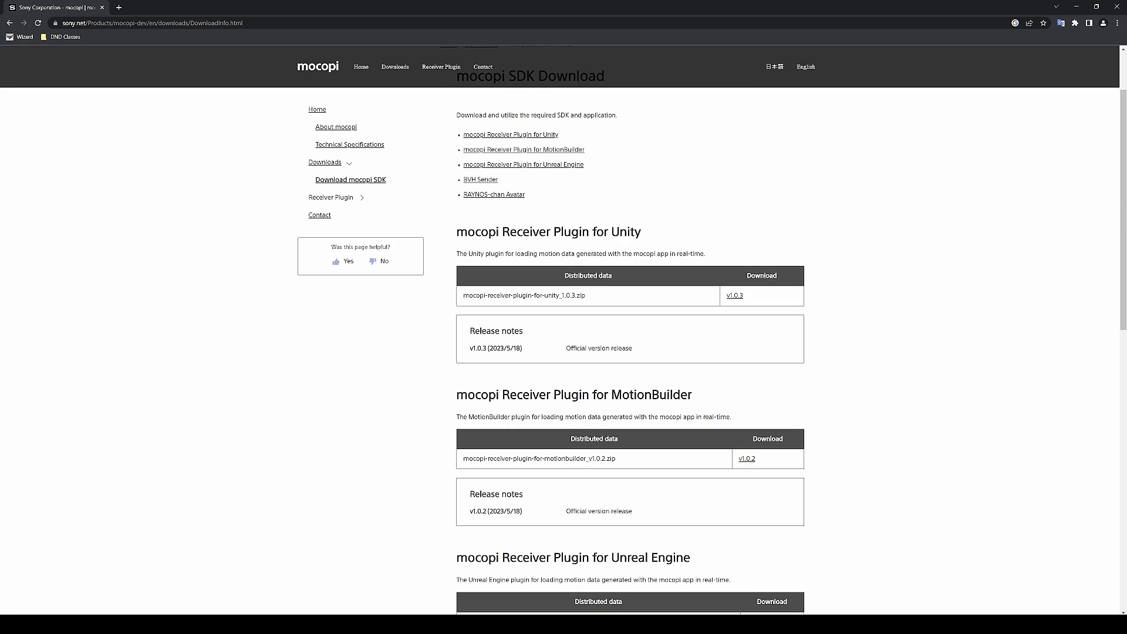
pyautogui.scroll(-3, 755, 401)
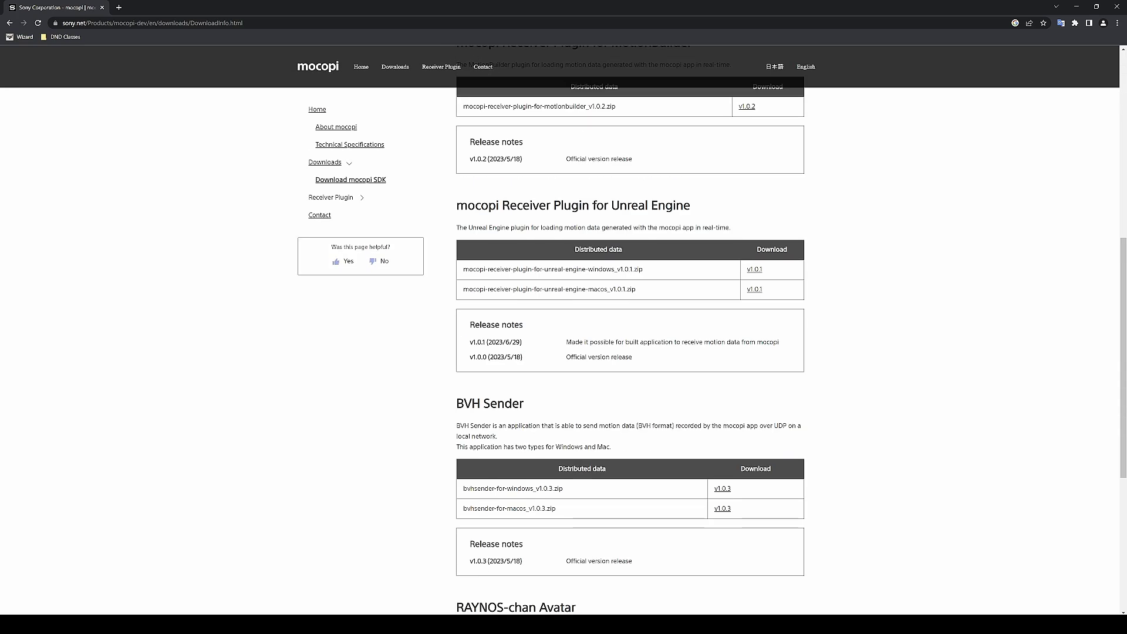
pyautogui.scroll(3, 755, 402)
pyautogui.click(755, 402)
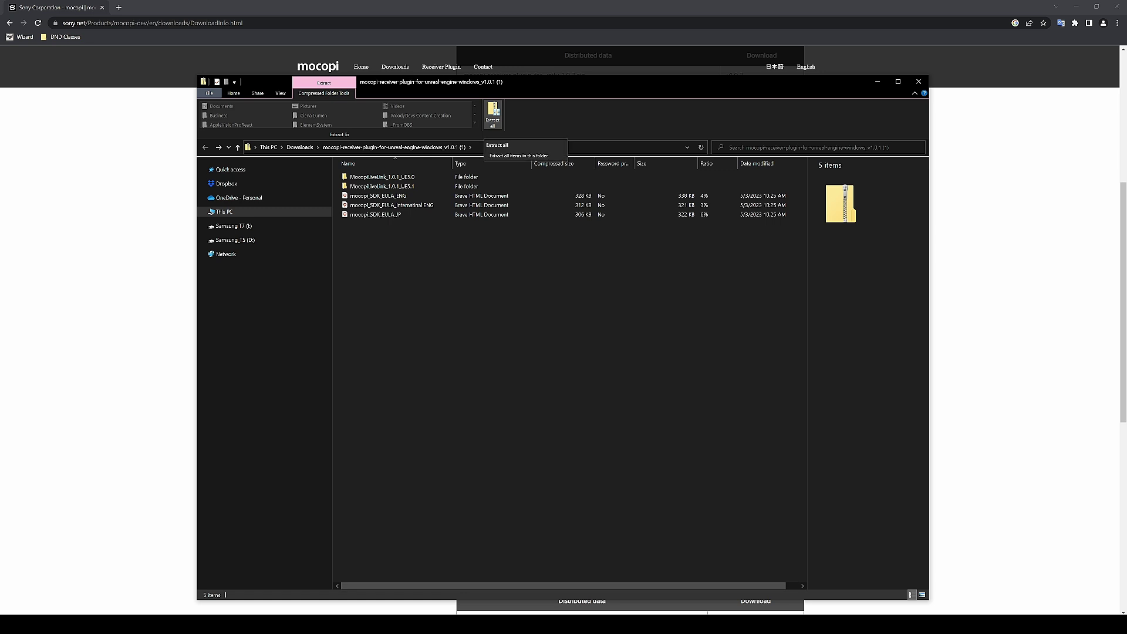
pyautogui.click(493, 114)
pyautogui.click(638, 404)
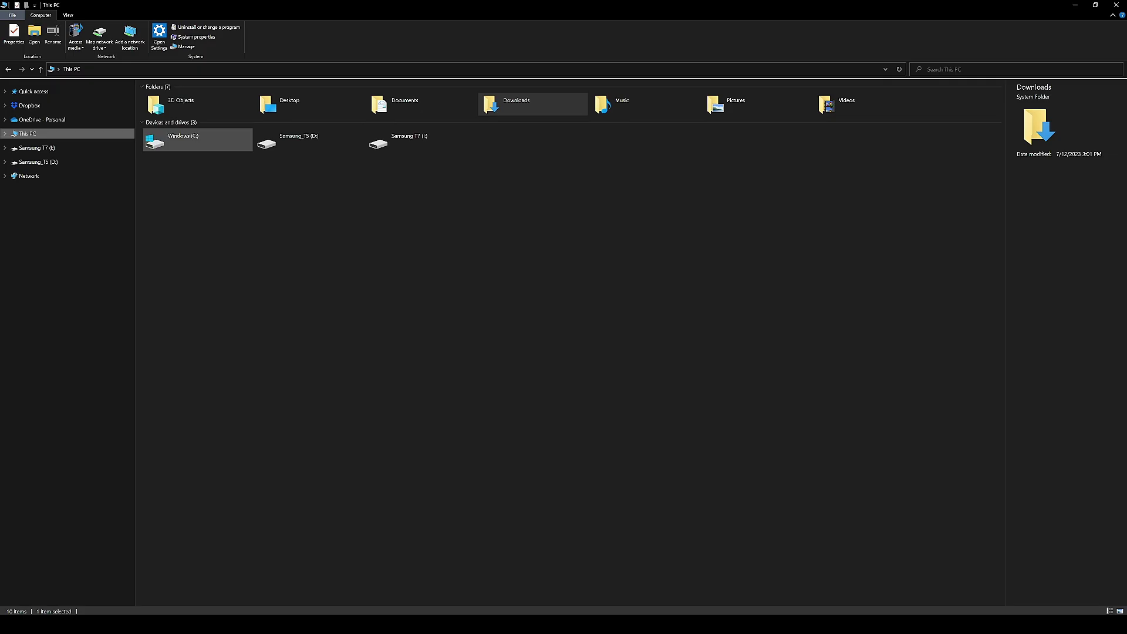
# Step: Open the Unreal Engine 5.0 plugins folder at C:\Program Files\Epic Games\UE_5.0\Engine\Plugins in File Explorer
pyautogui.click(198, 140)
pyautogui.doubleClick(197, 138)
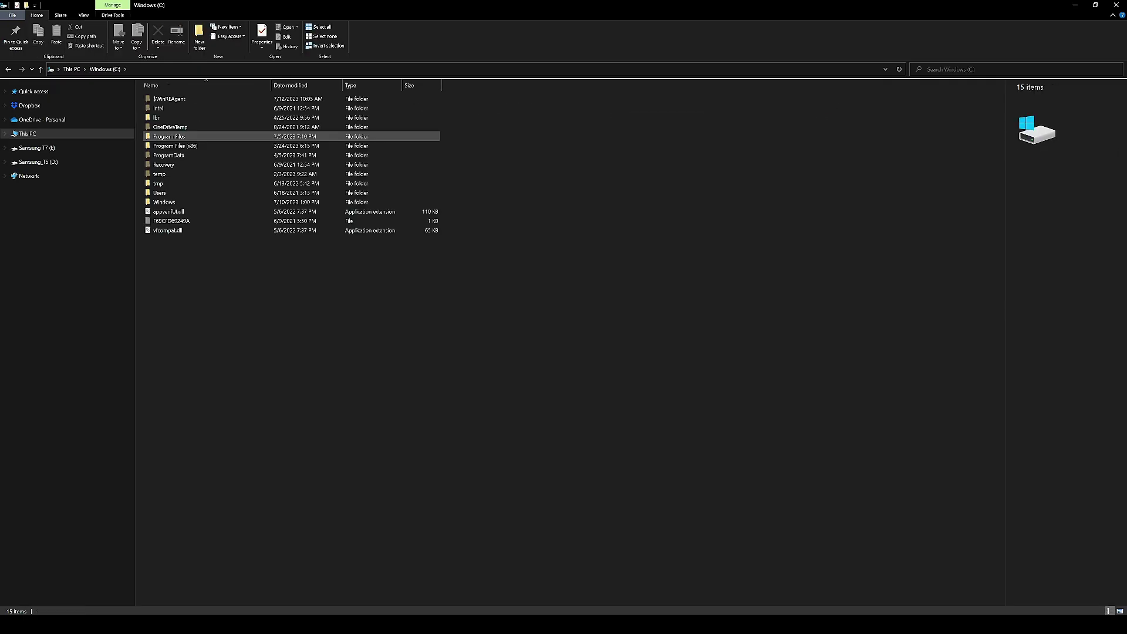
pyautogui.doubleClick(198, 136)
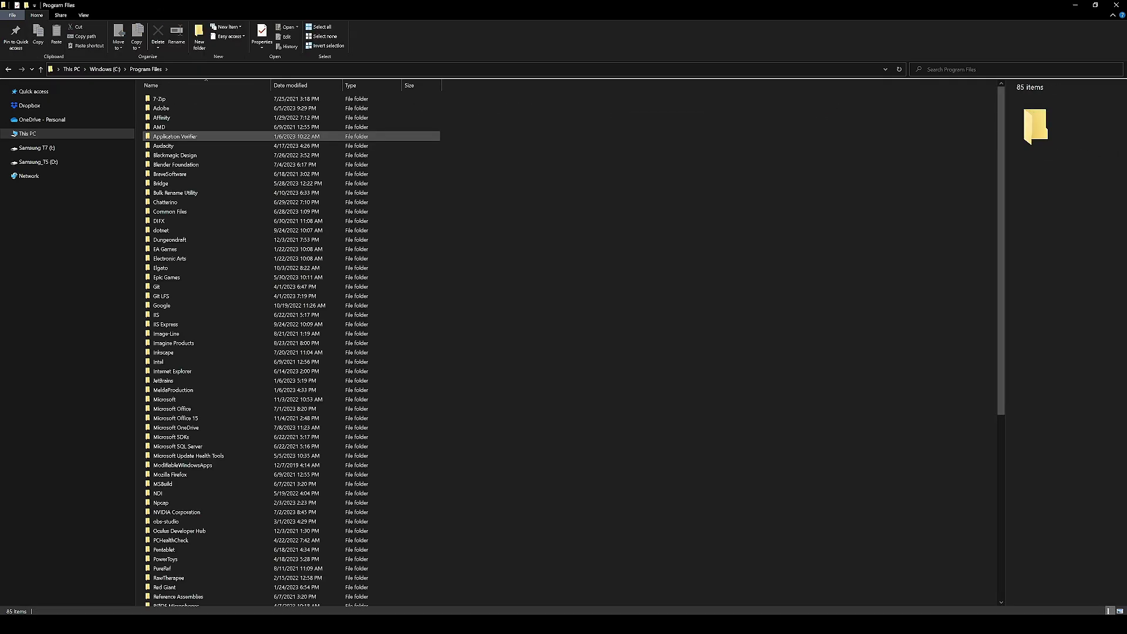
pyautogui.click(194, 202)
pyautogui.click(194, 277)
pyautogui.doubleClick(194, 277)
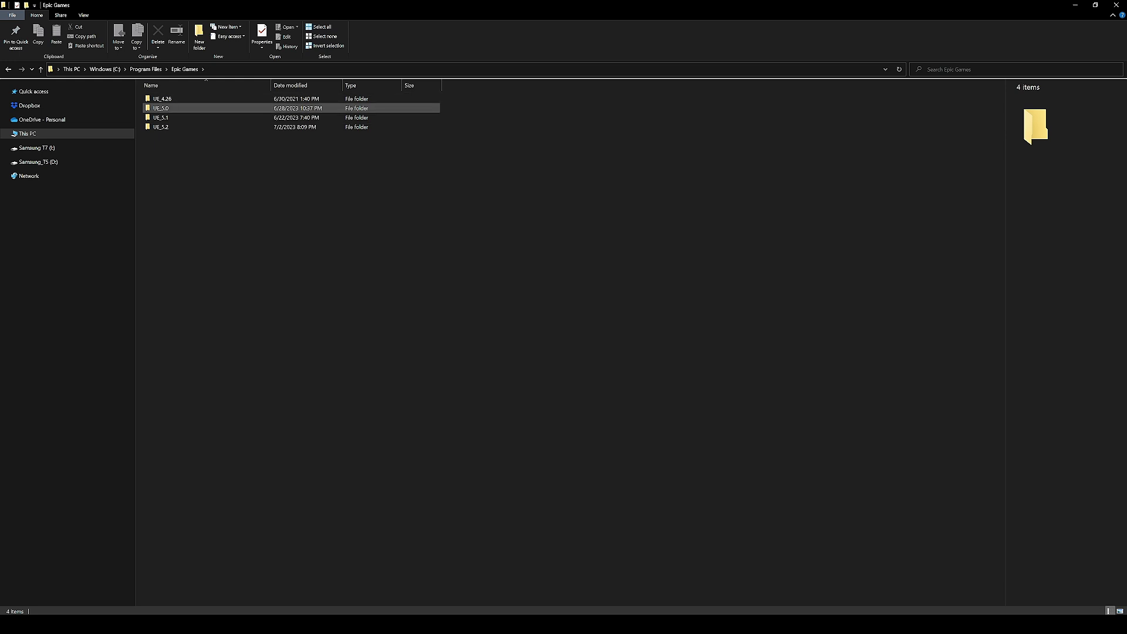
pyautogui.doubleClick(193, 108)
pyautogui.doubleClick(193, 108)
pyautogui.doubleClick(162, 174)
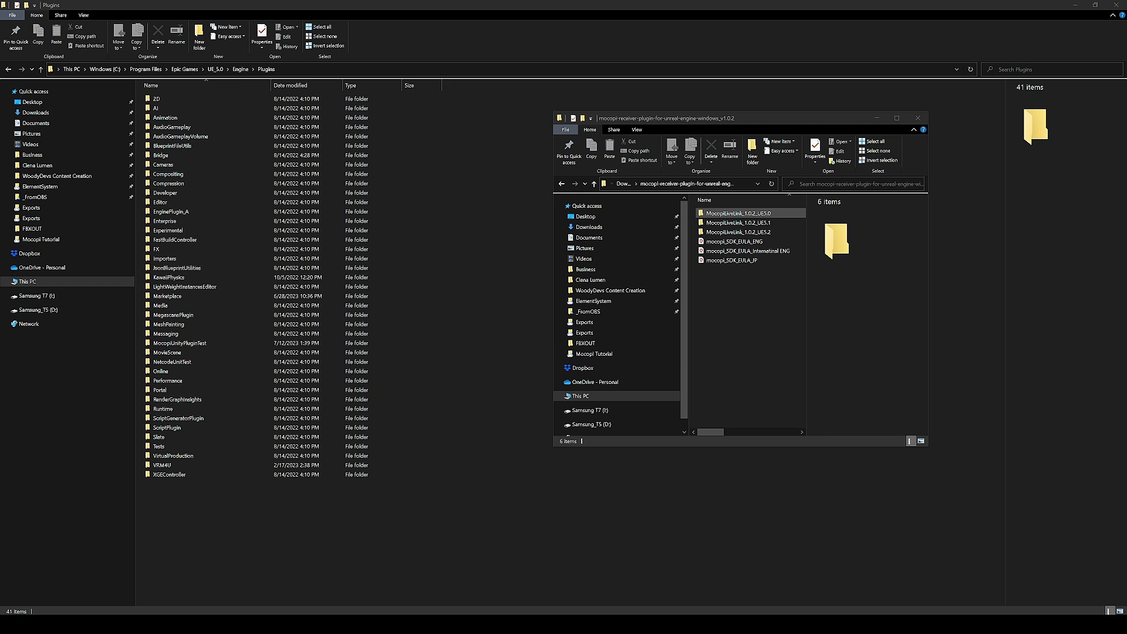
# Step: Place the MocopiLiveLink folder from MocopiLiveLink_1.0.2_UE5.0 into the engine's Plugins folder
pyautogui.doubleClick(739, 213)
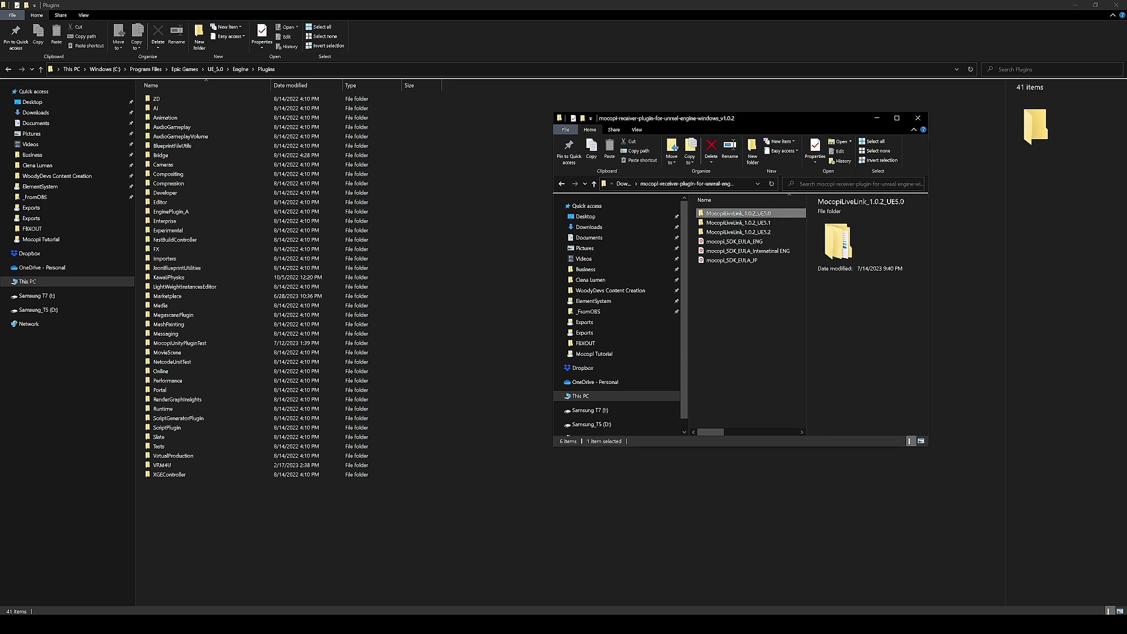
pyautogui.click(724, 213)
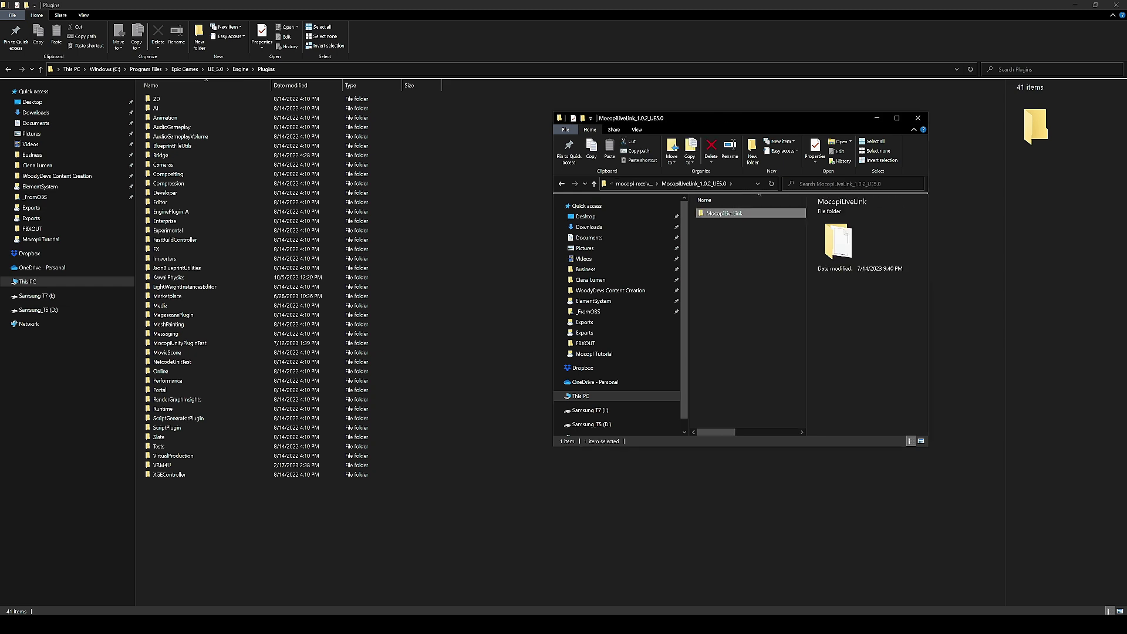
pyautogui.moveTo(724, 213); pyautogui.dragTo(232, 523)
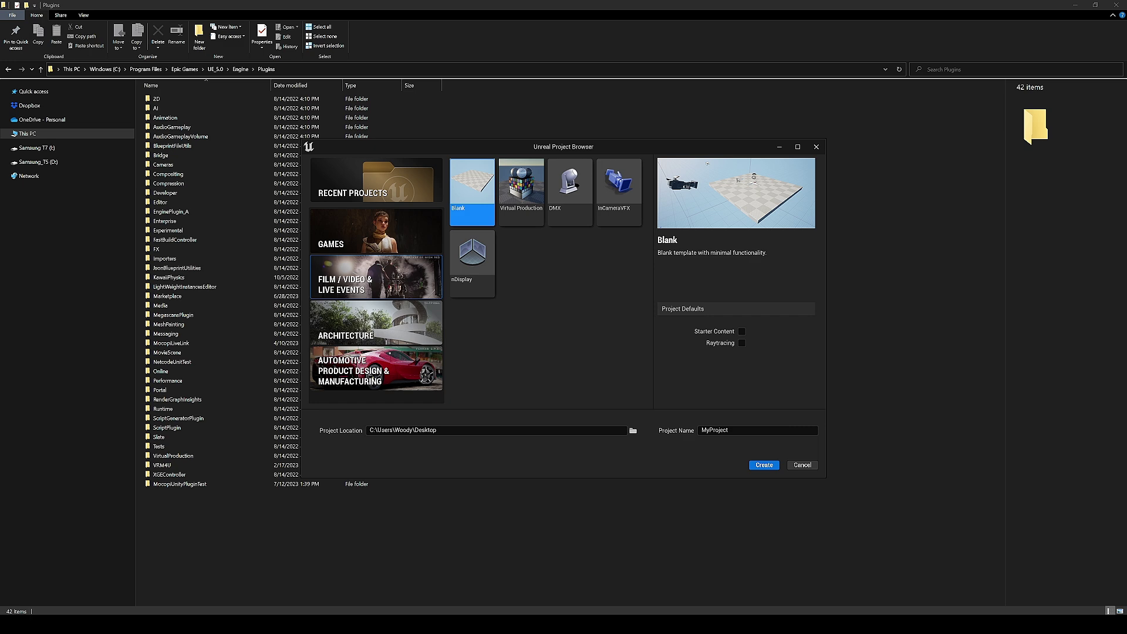
# Step: In Unreal Engine, name the new Blank project Mocopi and start choosing its storage location
pyautogui.doubleClick(716, 430)
pyautogui.write('Mocopi')
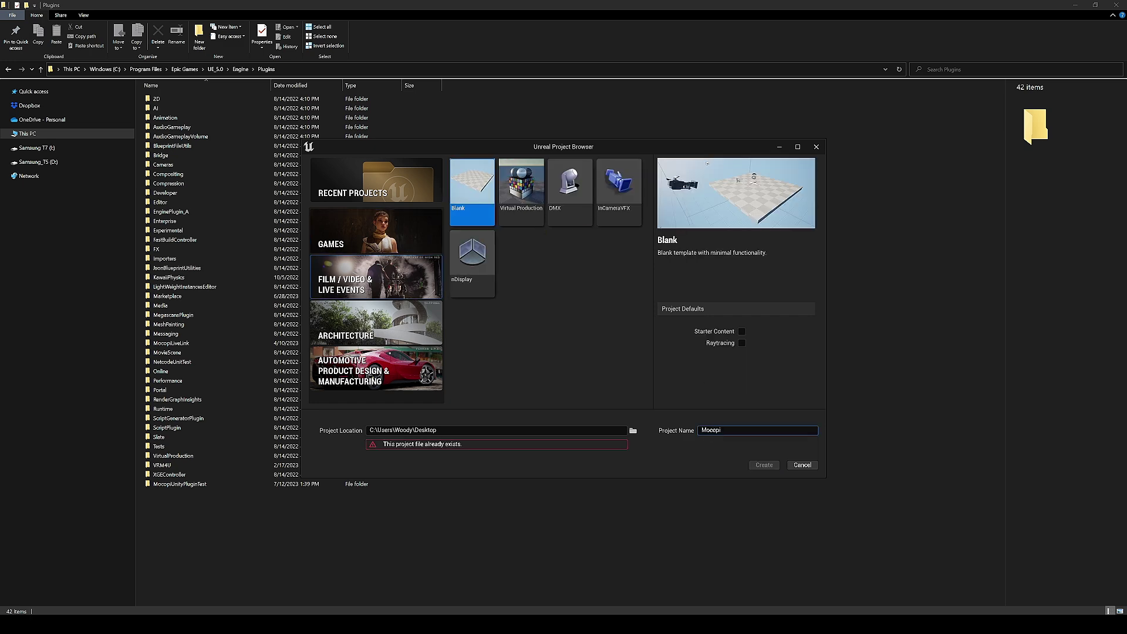
pyautogui.click(633, 431)
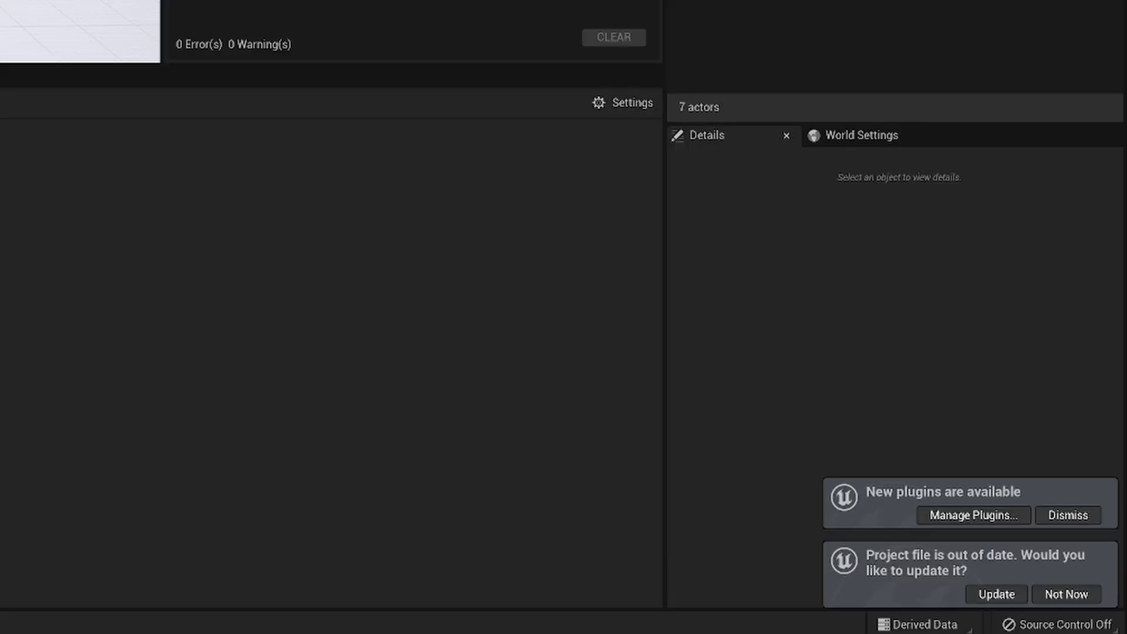
# Step: Update the out-of-date project file and search the project's plugins for "moc"
pyautogui.click(996, 594)
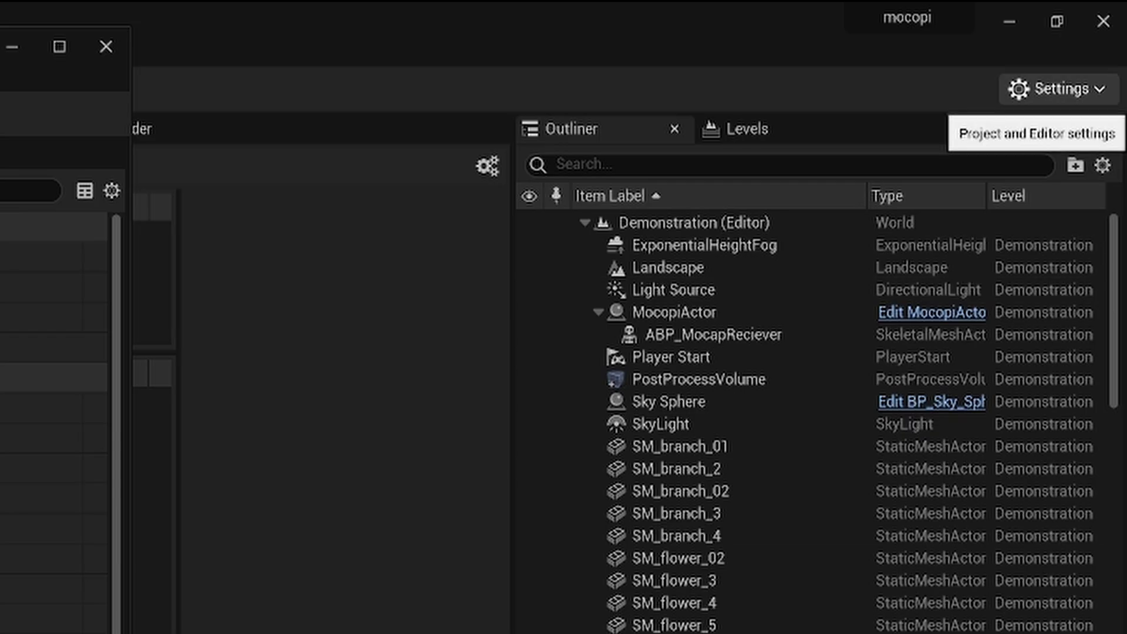
pyautogui.click(1057, 88)
pyautogui.click(882, 200)
pyautogui.write('moc')
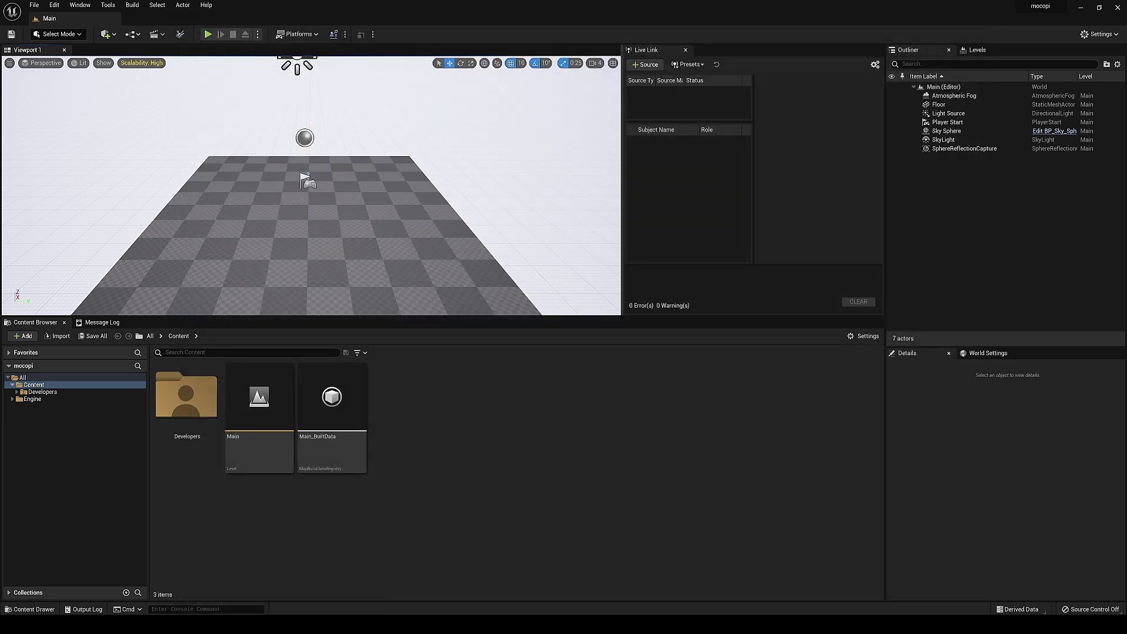
# Step: Enlarge the viewport vertically and search the available editor windows for "live" to find Live Link
pyautogui.moveTo(587, 316); pyautogui.dragTo(587, 448)
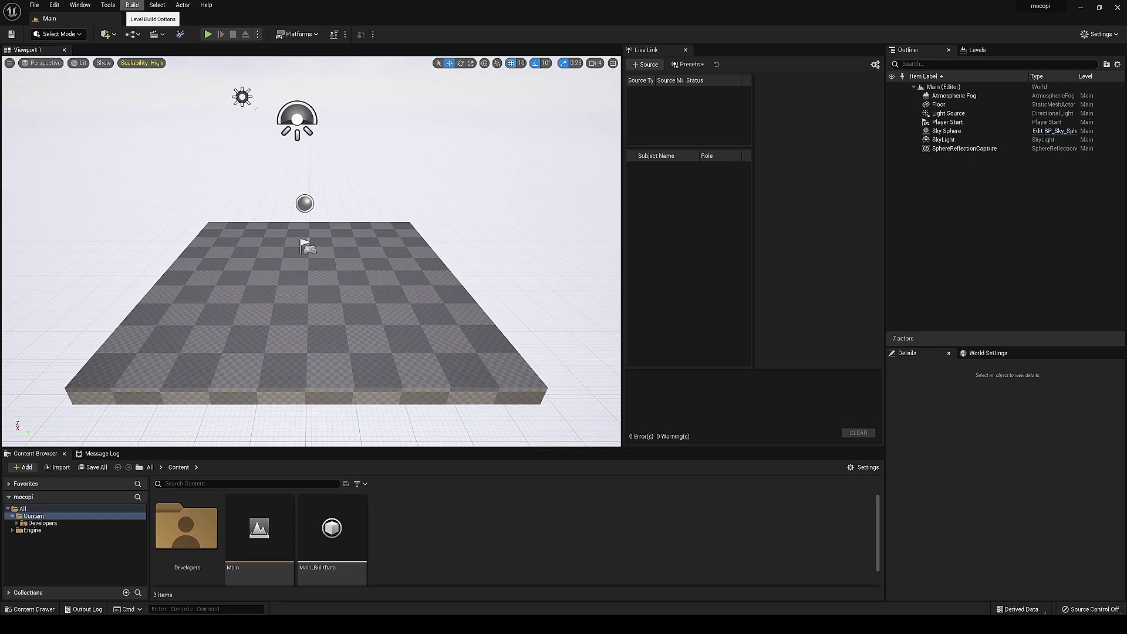
pyautogui.click(80, 5)
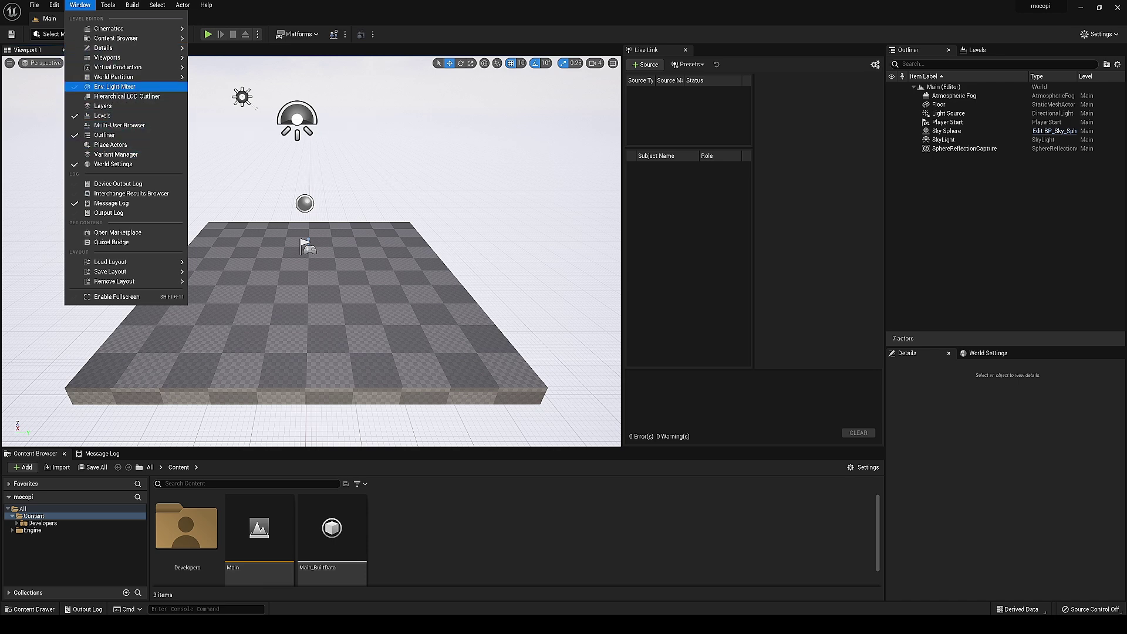
pyautogui.moveTo(118, 67)
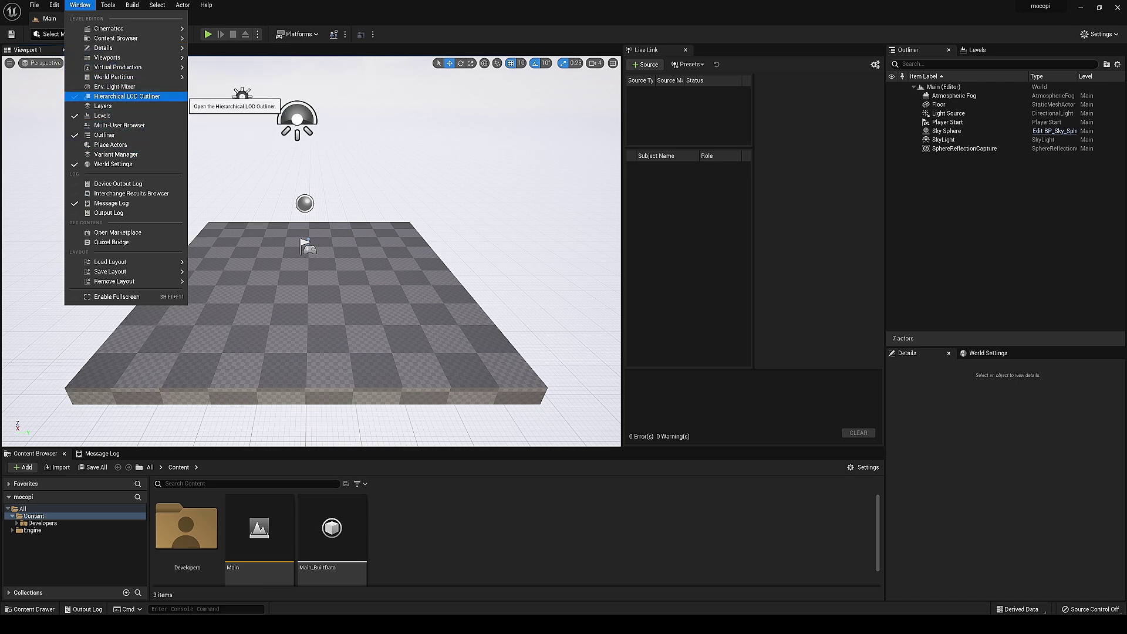
pyautogui.write('live')
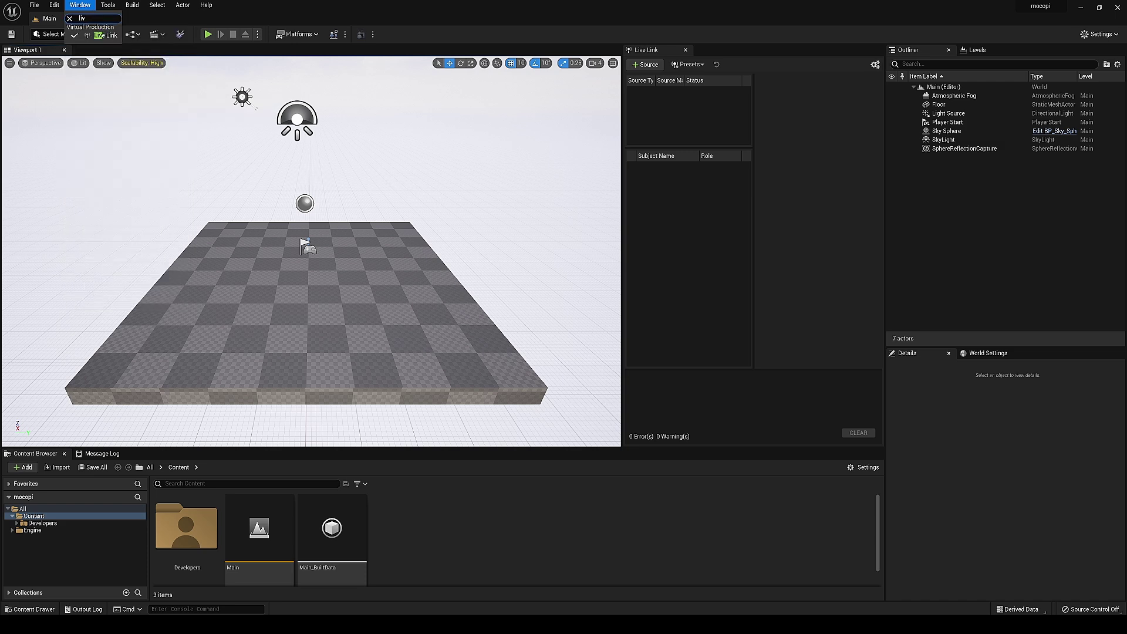
pyautogui.press('BackSpace')
pyautogui.press('BackSpace')
pyautogui.press('BackSpace')
# Step: Create a Mocopi LiveLink source on port 12351 with subject MocopiSkeleton and expand its advanced settings
pyautogui.click(645, 65)
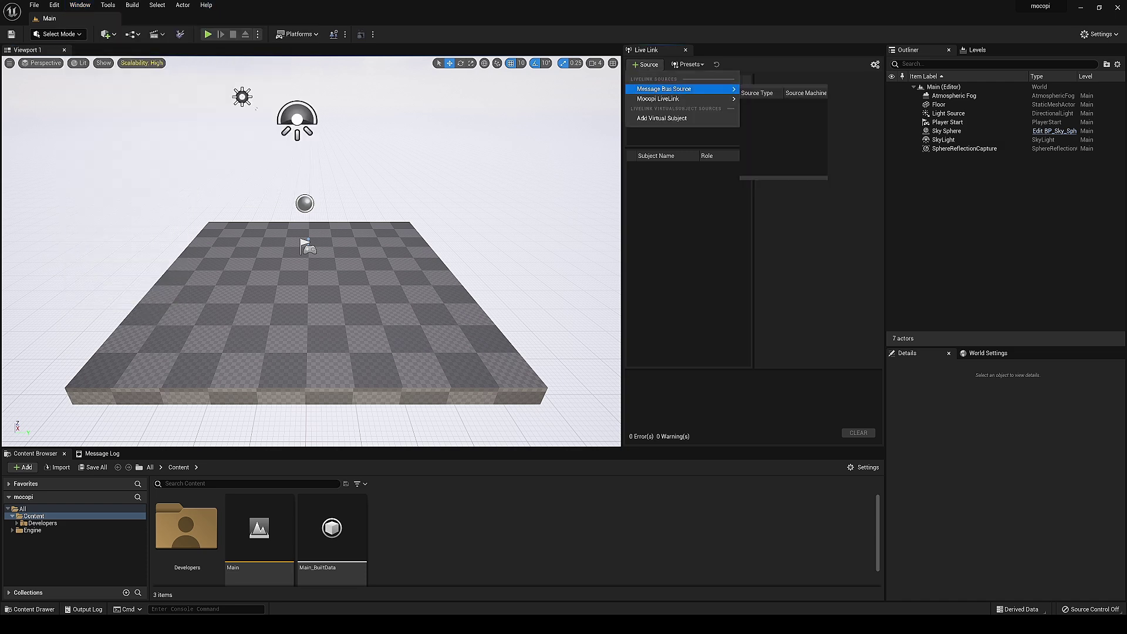
pyautogui.moveTo(658, 99)
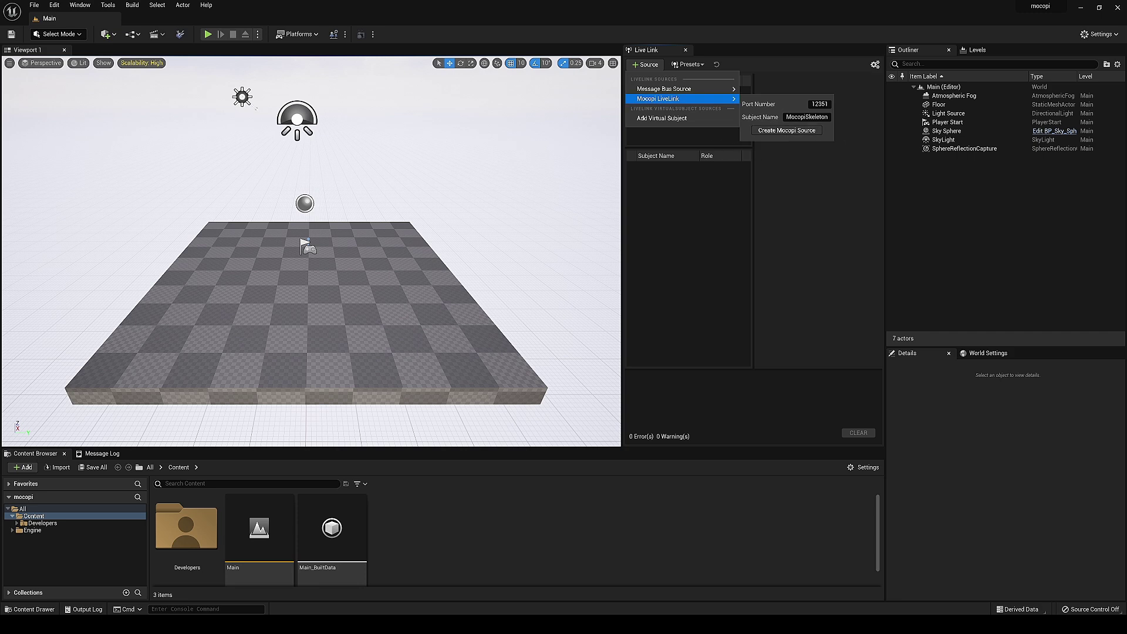
pyautogui.click(786, 130)
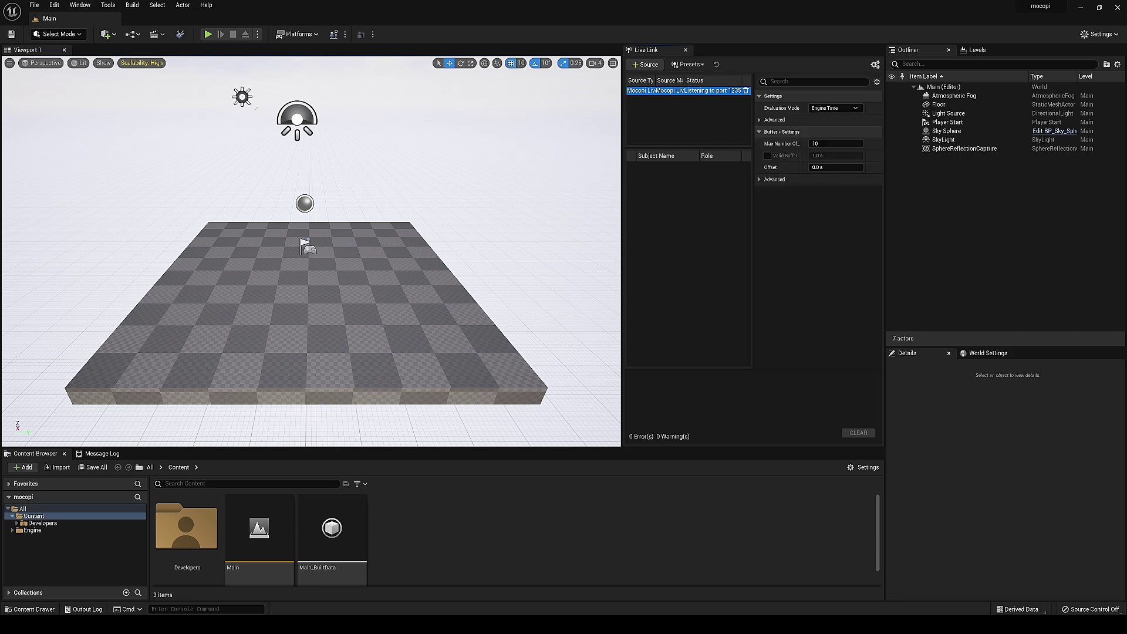
pyautogui.click(775, 120)
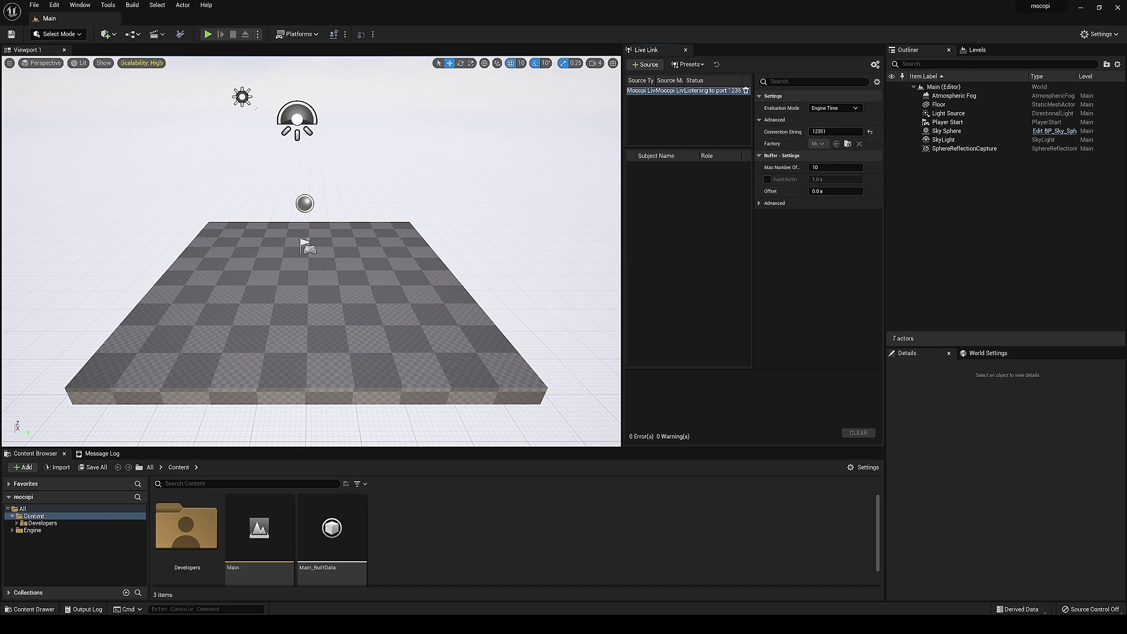
# Step: Start sending motion data from the phone app and select the MocopiSkeleton subject in Live Link
pyautogui.moveTo(311, 252); pyautogui.dragTo(335, 252, button='right')
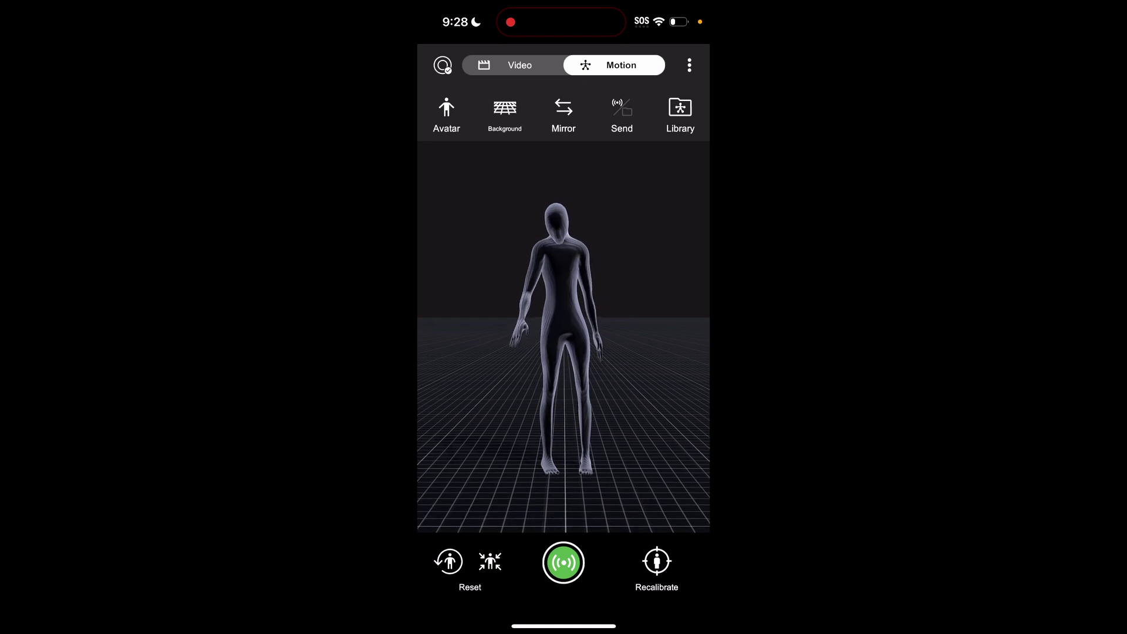
pyautogui.click(563, 563)
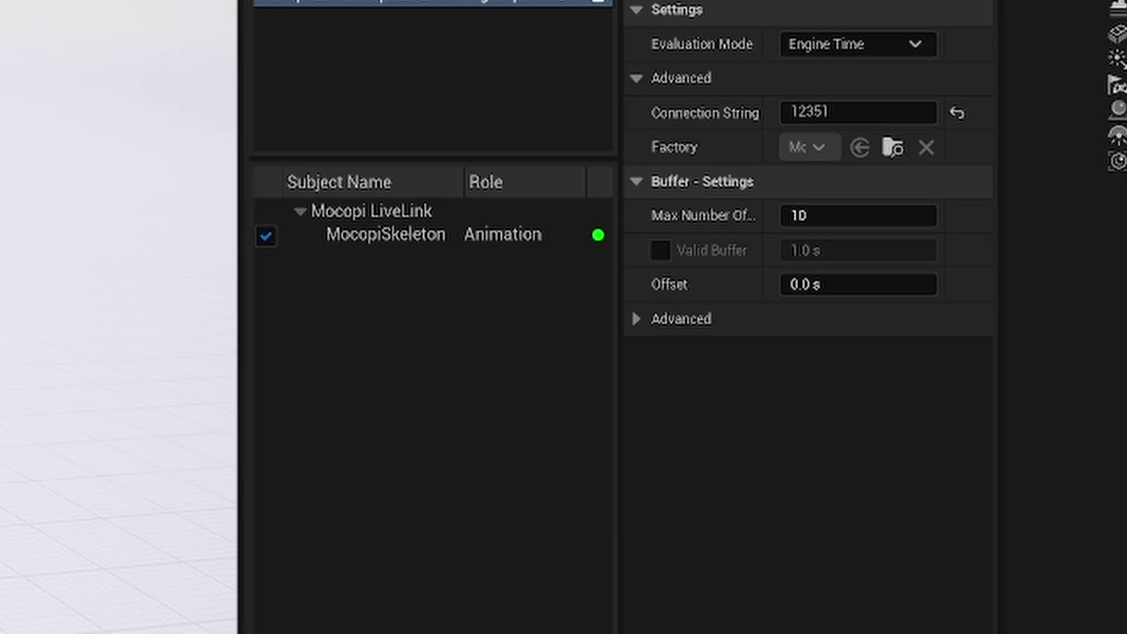
pyautogui.click(385, 235)
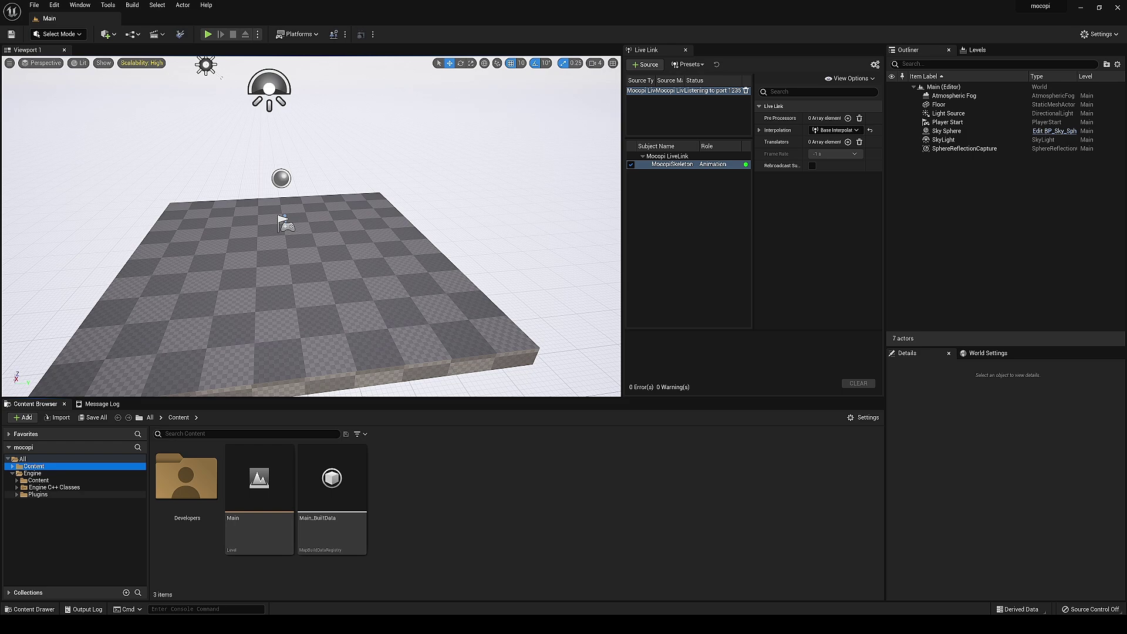
# Step: Open the ABP_Mocopi animation blueprint from the MocopiLiveLink Content folder under the engine plugins
pyautogui.doubleClick(39, 495)
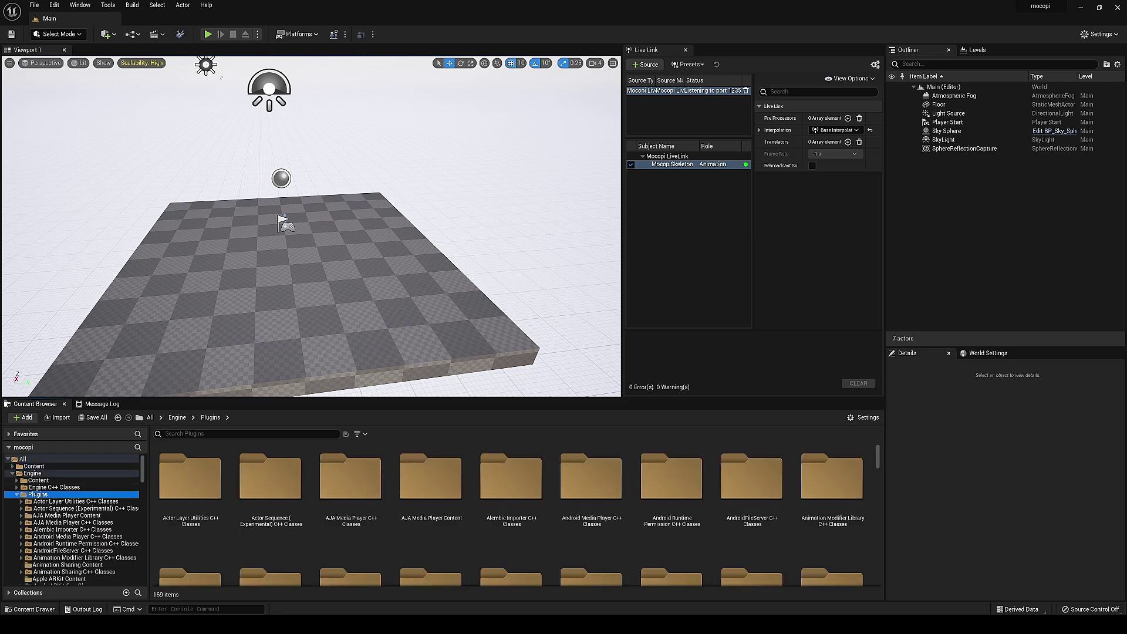
pyautogui.scroll(-20, 74, 520)
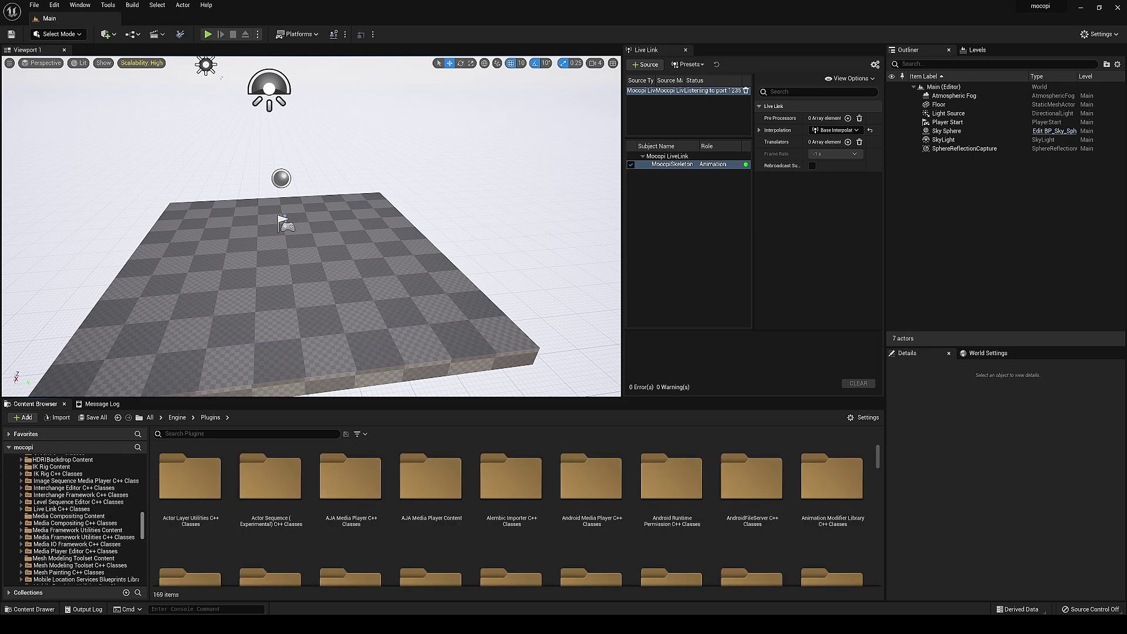
pyautogui.click(62, 488)
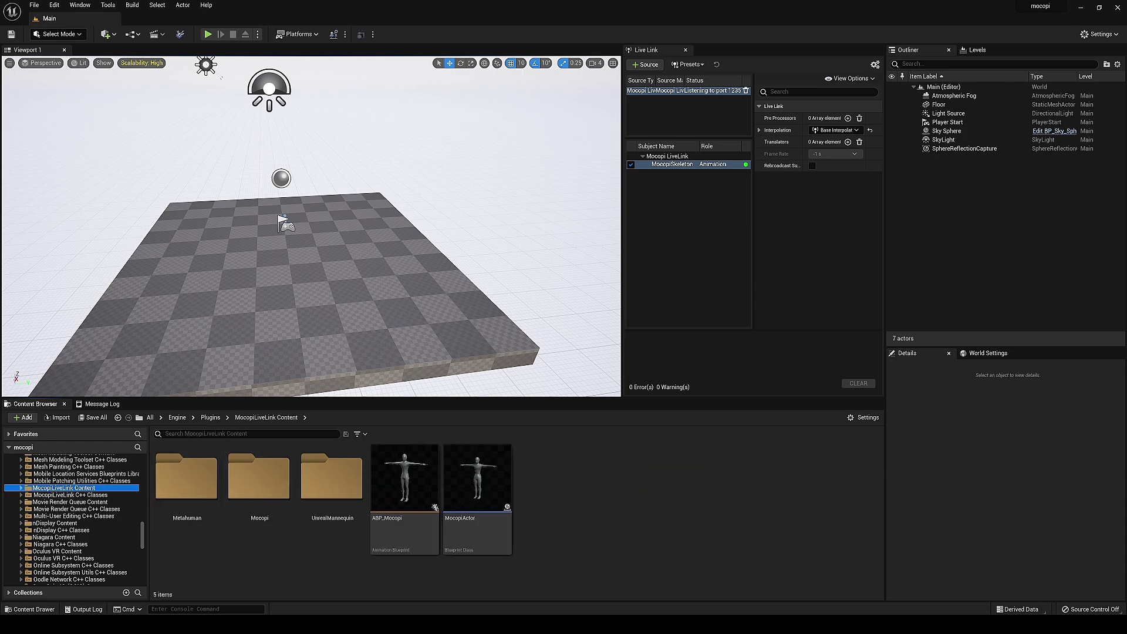
pyautogui.doubleClick(404, 478)
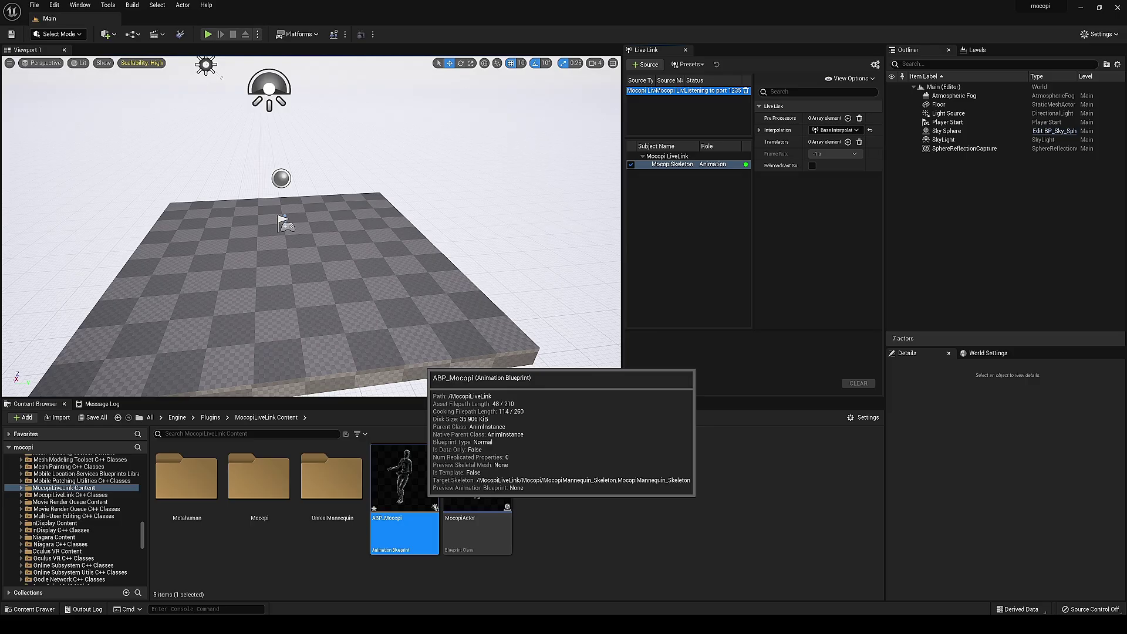
pyautogui.click(552, 499)
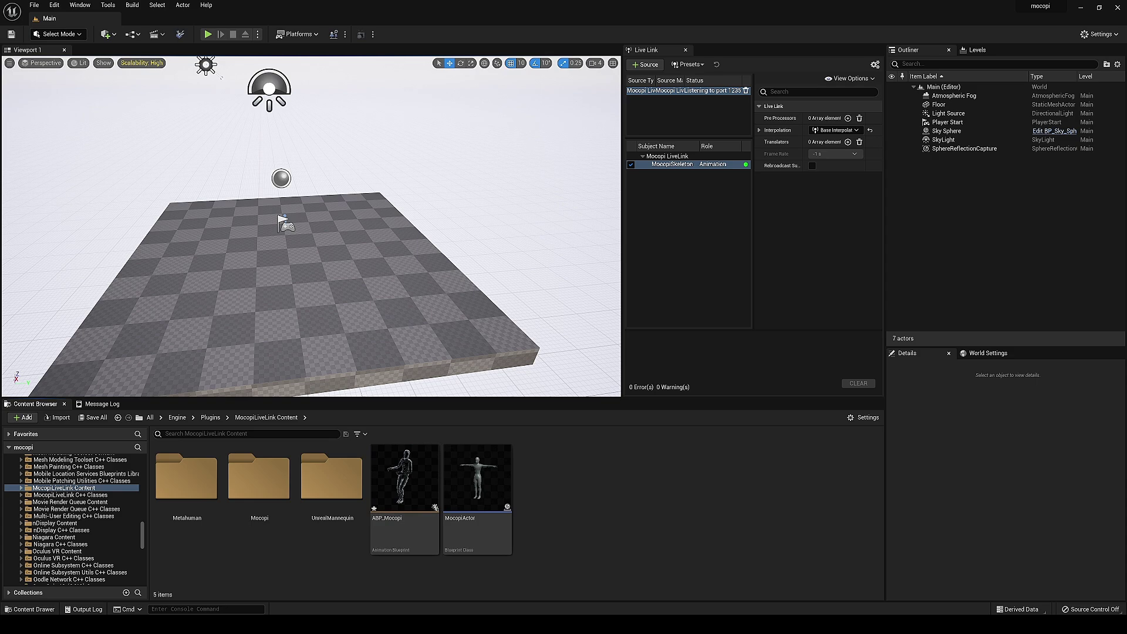
# Step: Place a MocopiActor on the checkered floor near the Player Start and frame it in the viewport
pyautogui.moveTo(483, 475); pyautogui.dragTo(330, 255)
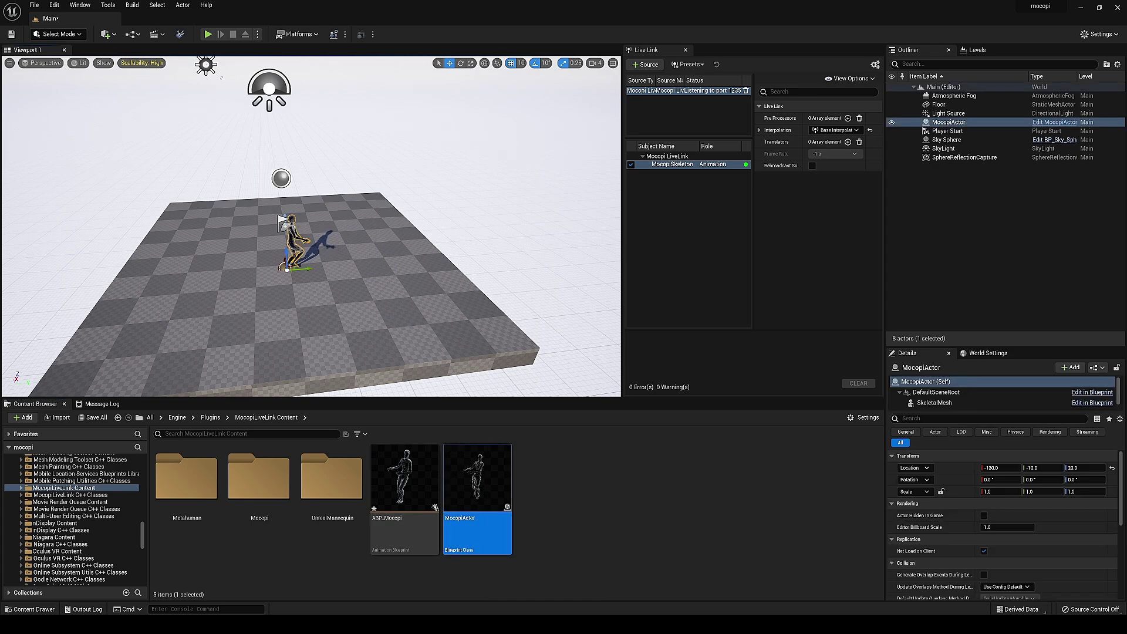
pyautogui.press('f')
pyautogui.moveTo(311, 235); pyautogui.dragTo(263, 215, button='right')
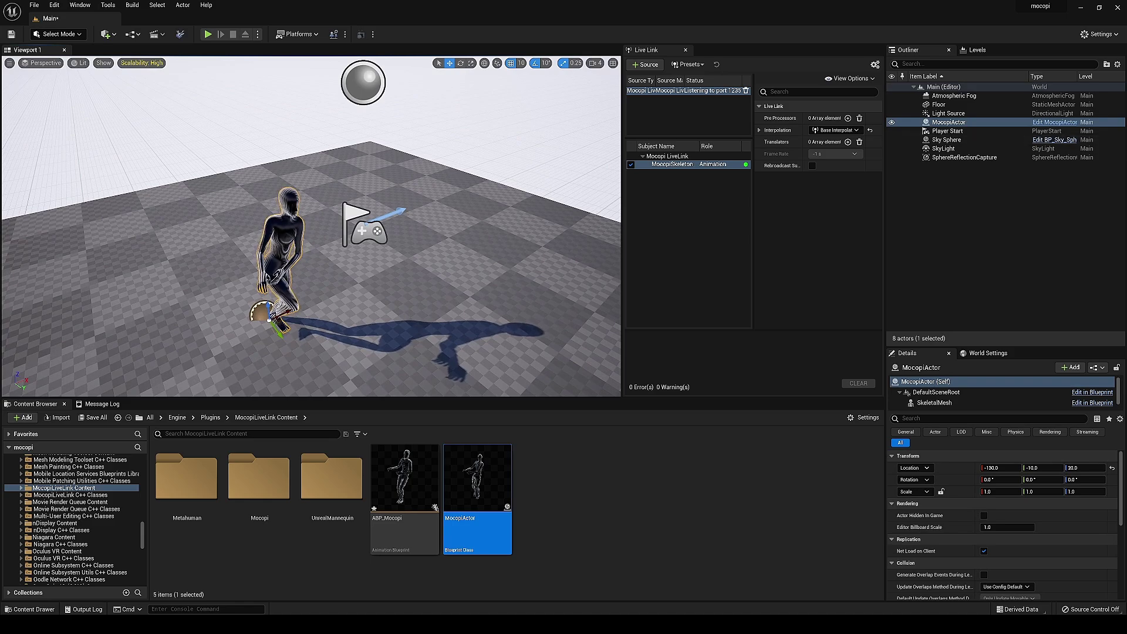
# Step: Open the MocopiActor blueprint and inspect its SkeletalMesh and LiveLink components
pyautogui.click(1055, 122)
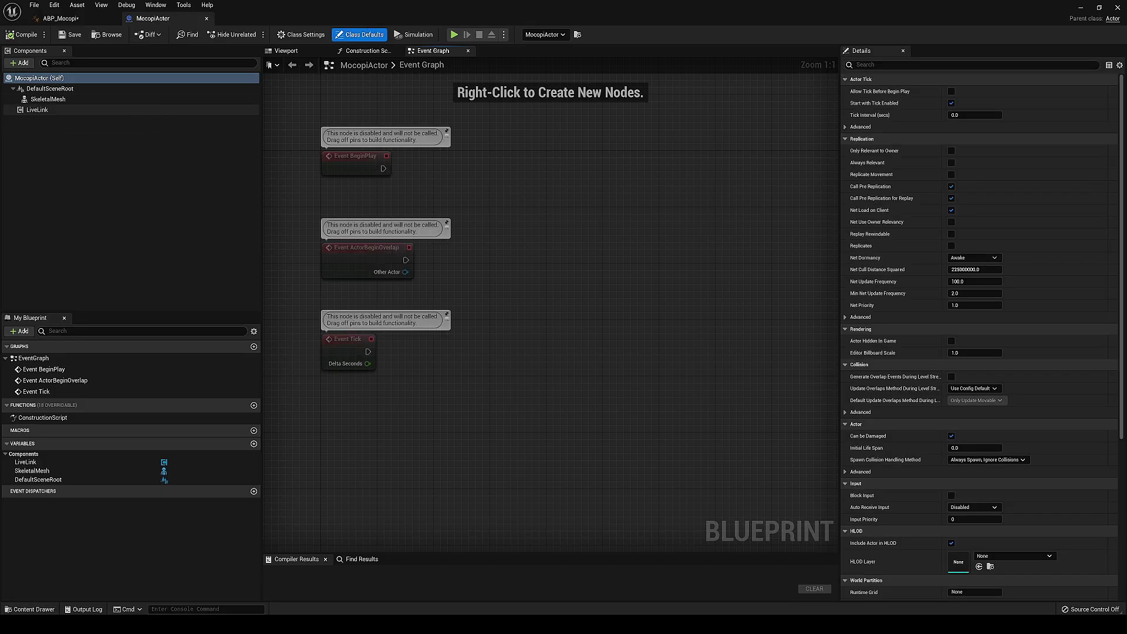
pyautogui.click(49, 99)
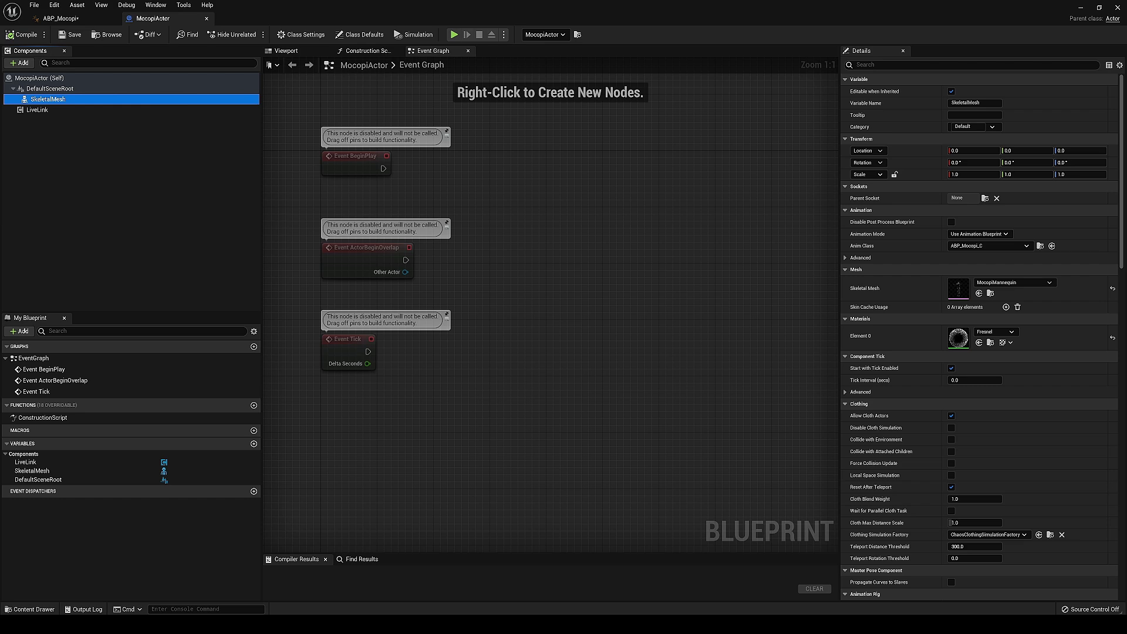
pyautogui.click(143, 110)
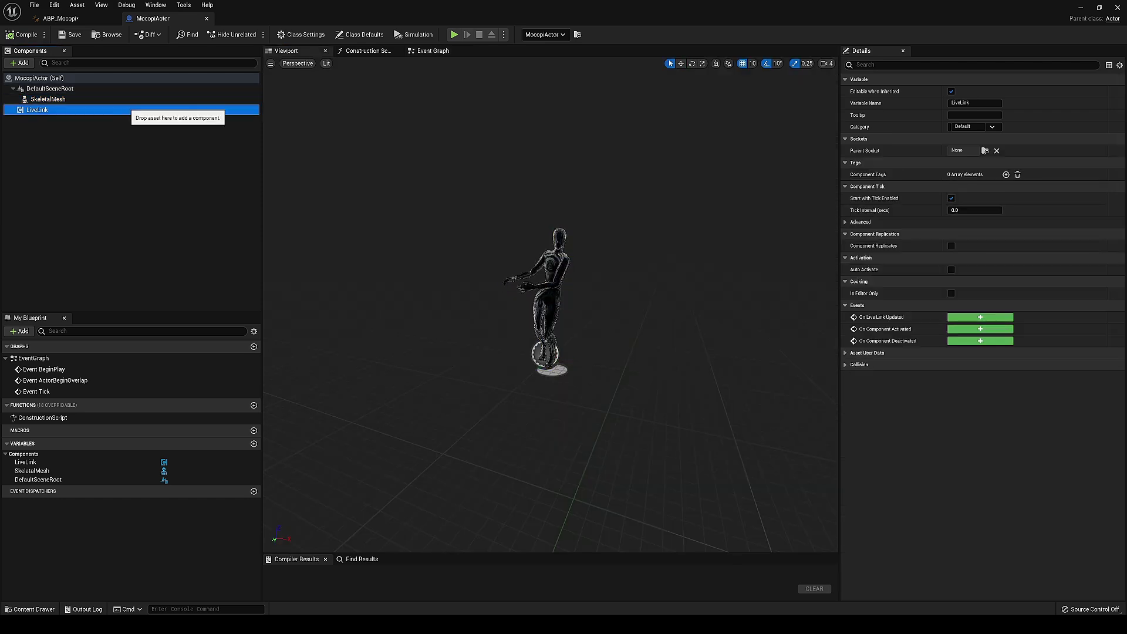
pyautogui.click(148, 99)
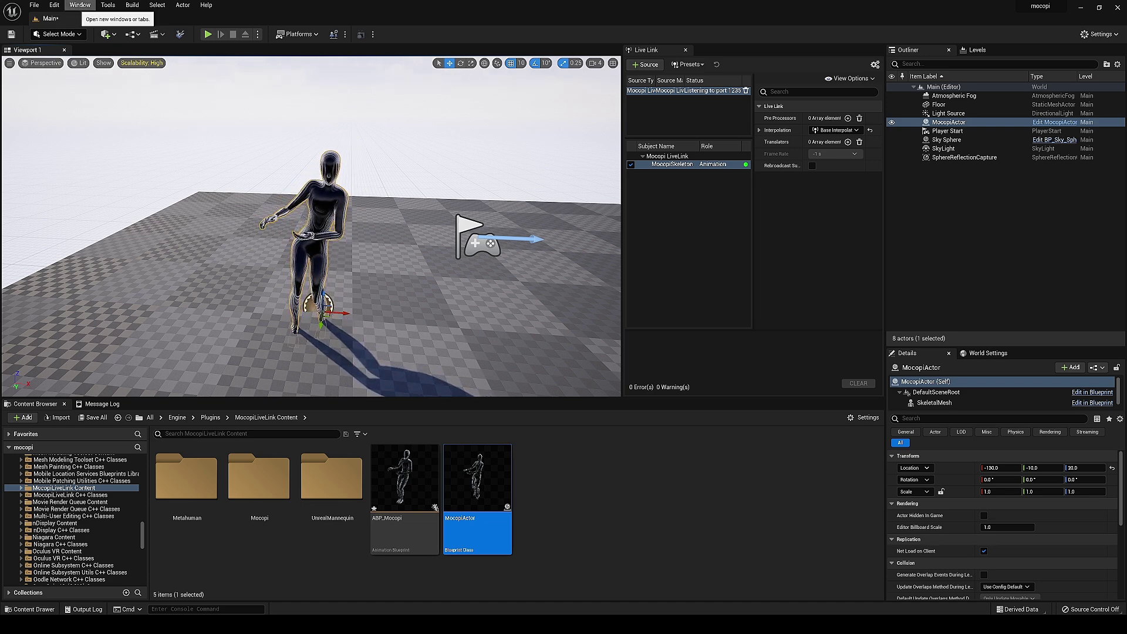
# Step: Open the Take Recorder from the level editor's cinematics tools
pyautogui.click(80, 5)
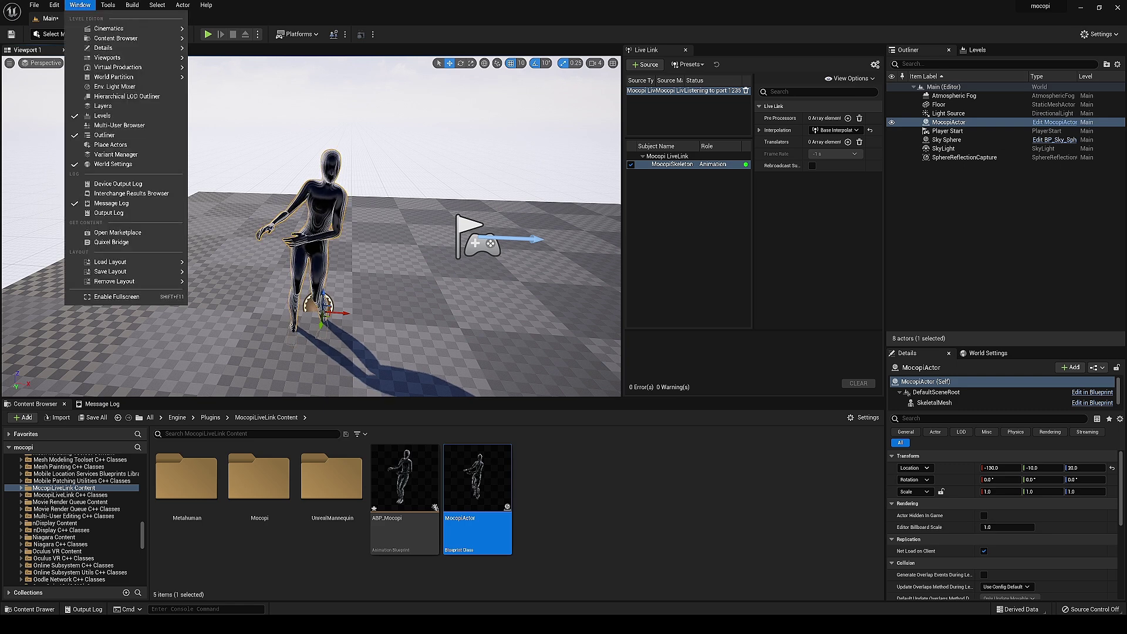
pyautogui.moveTo(129, 28)
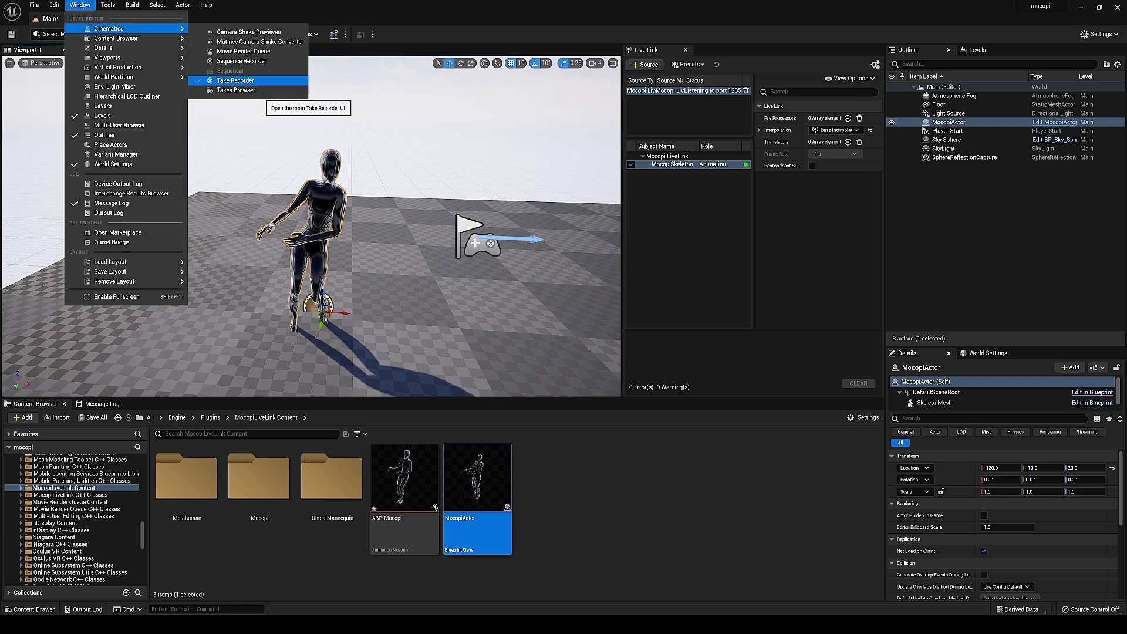
pyautogui.click(235, 81)
pyautogui.click(80, 4)
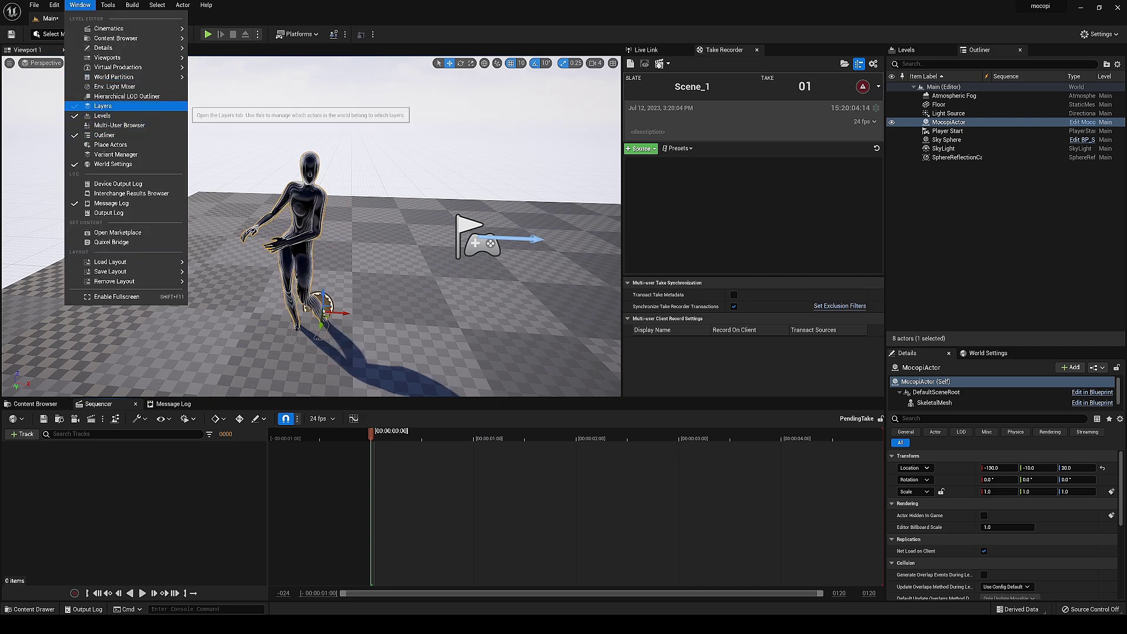
pyautogui.write('take')
pyautogui.press('Return')
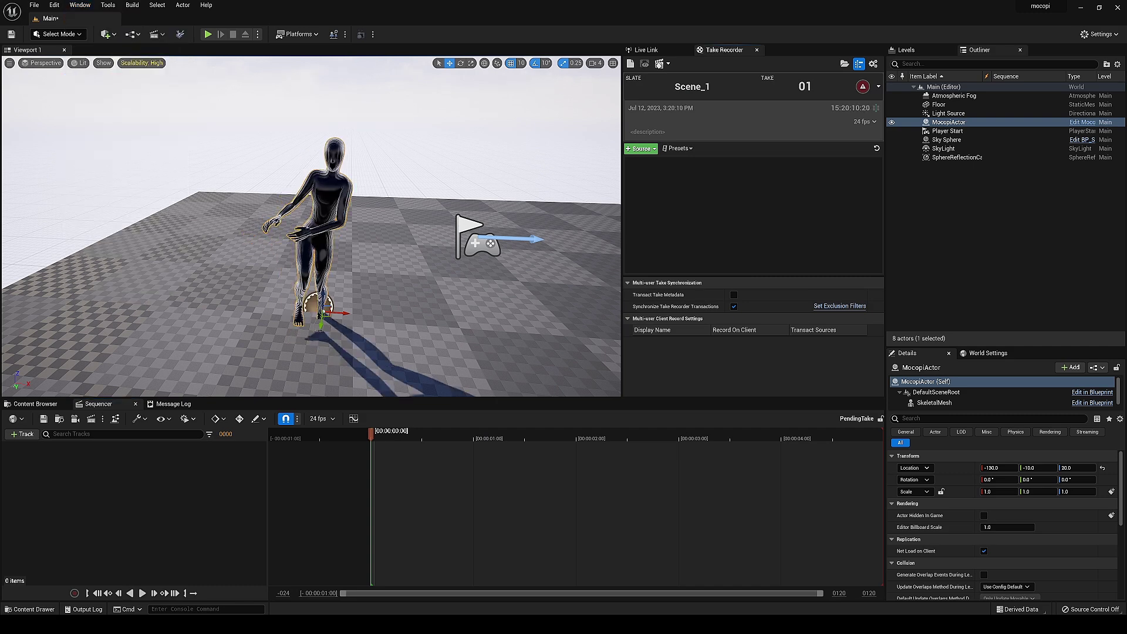
# Step: Add the level's MocopiActor as a Take Recorder source and review its recording settings
pyautogui.moveTo(954, 123); pyautogui.dragTo(749, 191)
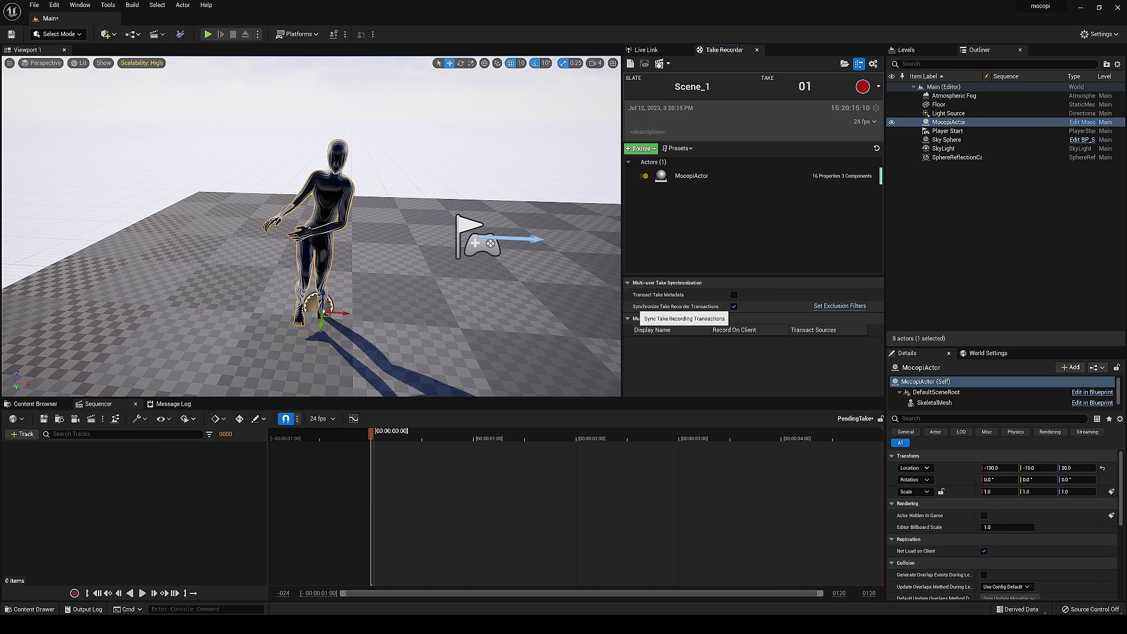
pyautogui.click(693, 176)
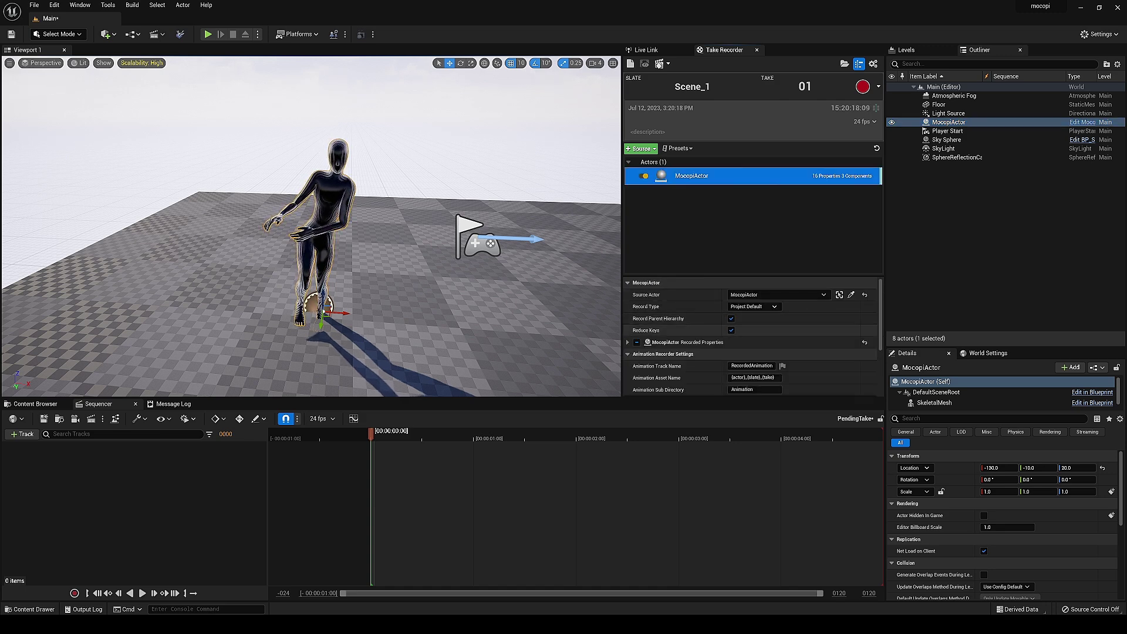
pyautogui.scroll(-1, 675, 331)
pyautogui.scroll(-6, 675, 335)
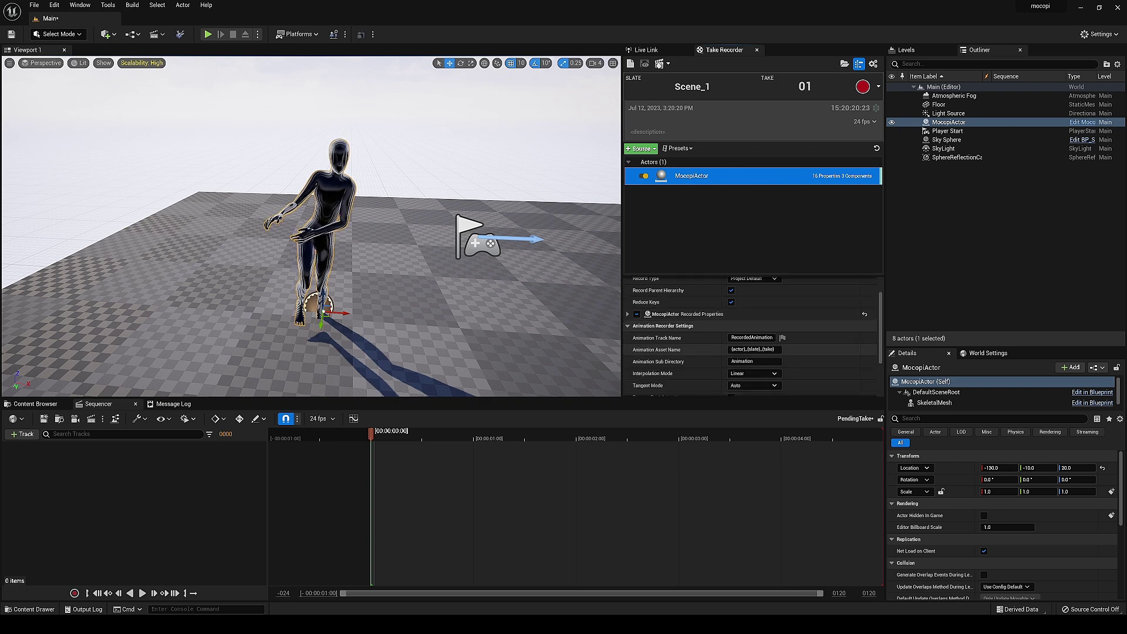
pyautogui.scroll(7, 675, 335)
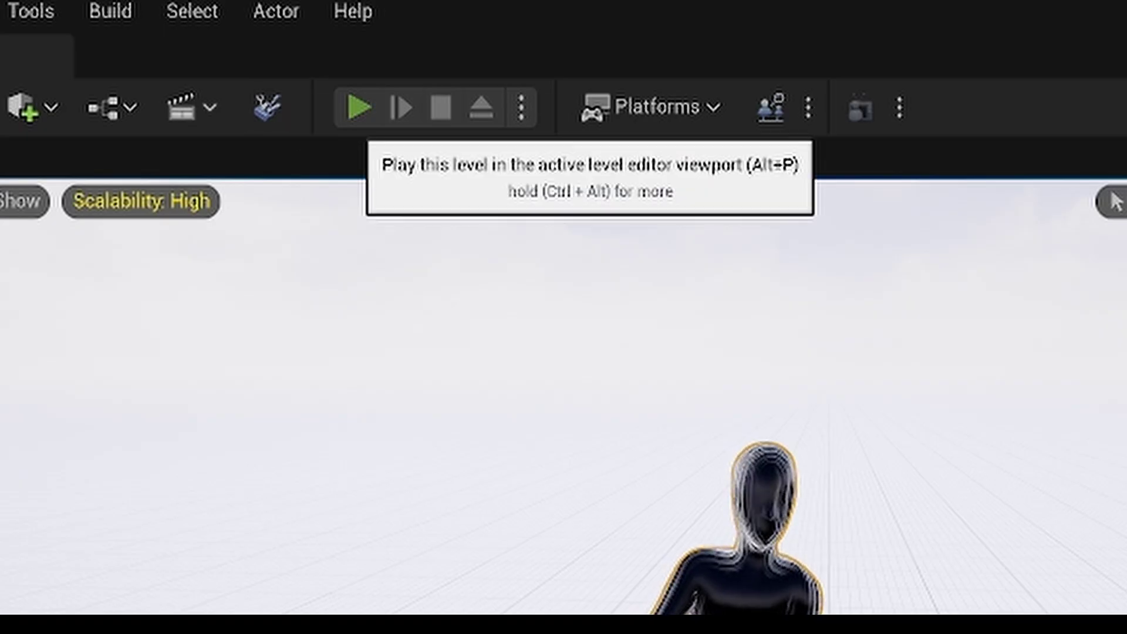
# Step: Play the level in the viewport and record takes of Scene_1, starting with take 01
pyautogui.click(208, 34)
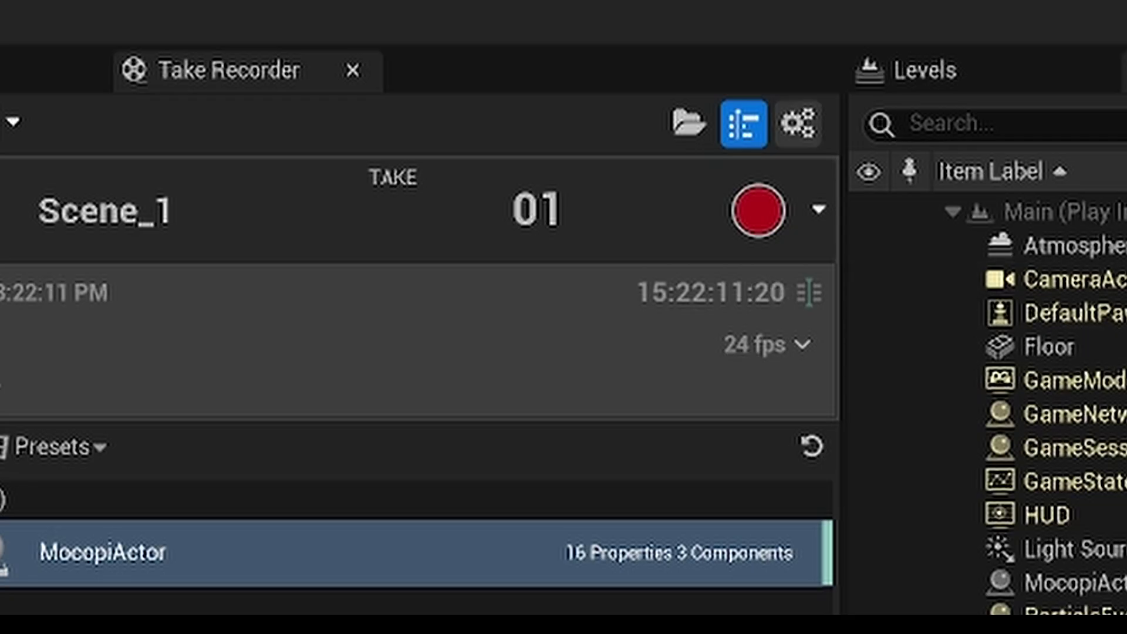
pyautogui.click(862, 86)
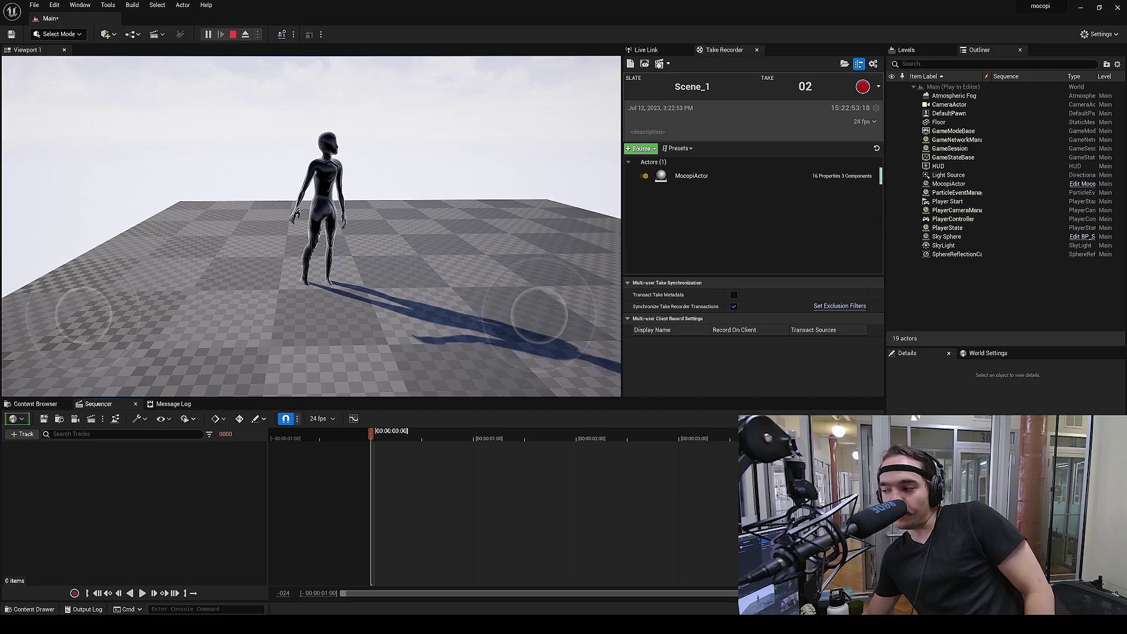
pyautogui.hotkey('alt', 'r')
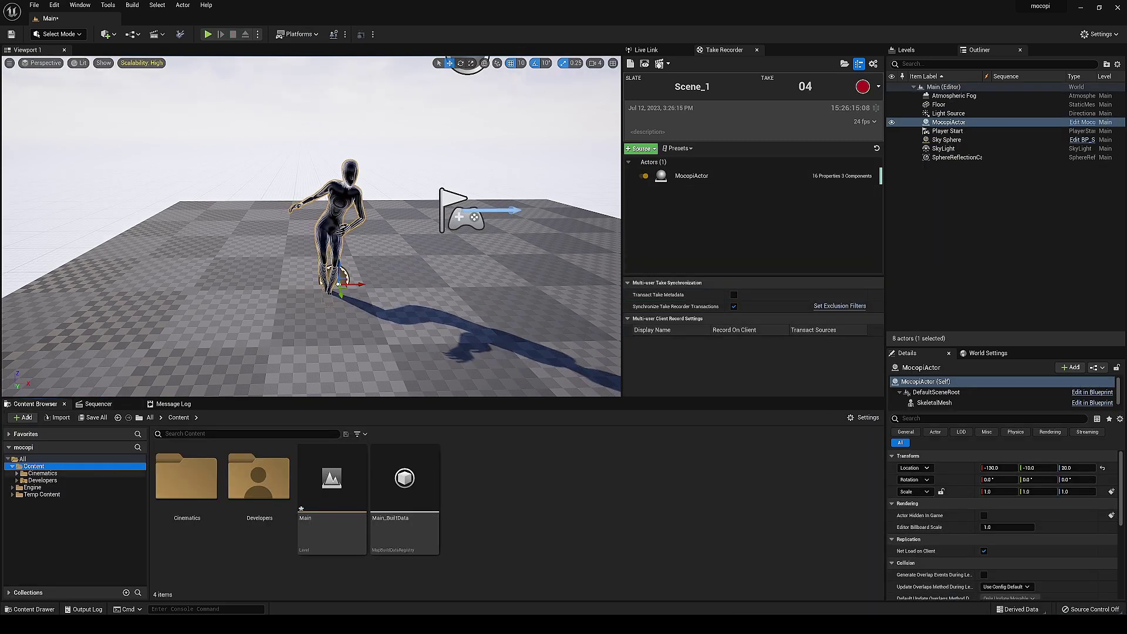
# Step: Browse to the 2023-07-12 folder under Cinematics/Takes and examine the recorded Scene_1 level sequences
pyautogui.click(42, 473)
pyautogui.click(40, 480)
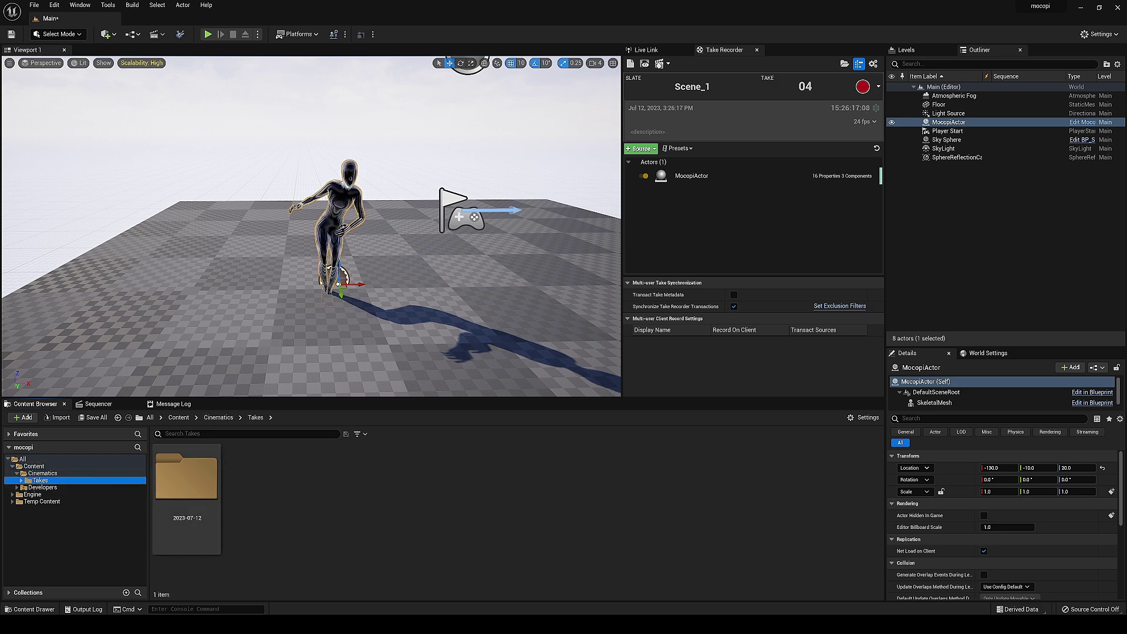
pyautogui.click(193, 499)
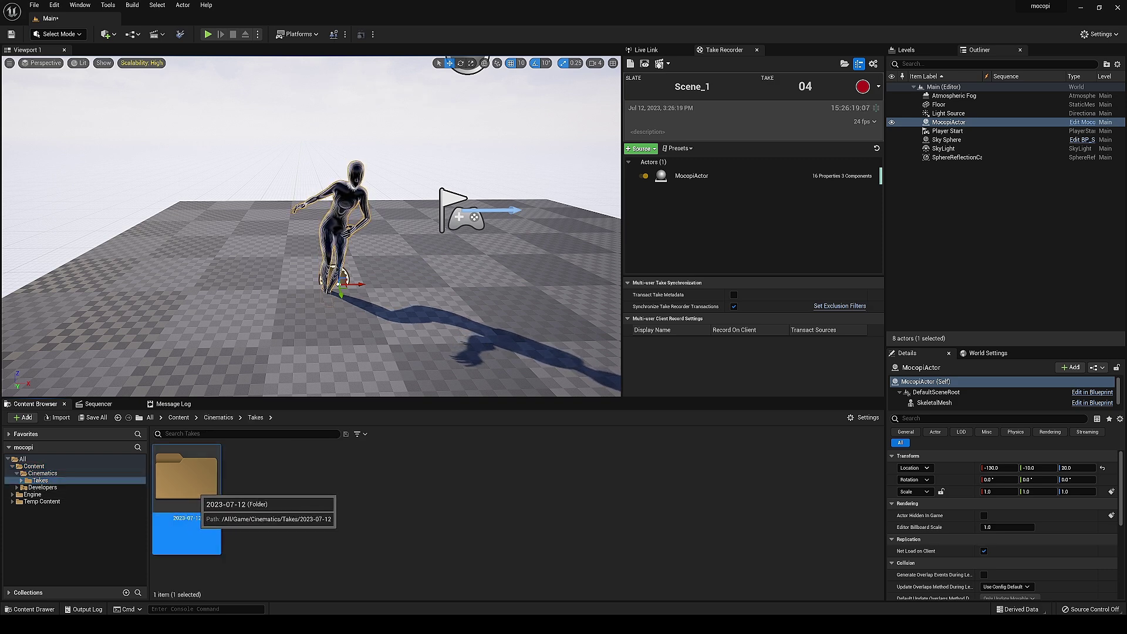
pyautogui.doubleClick(201, 476)
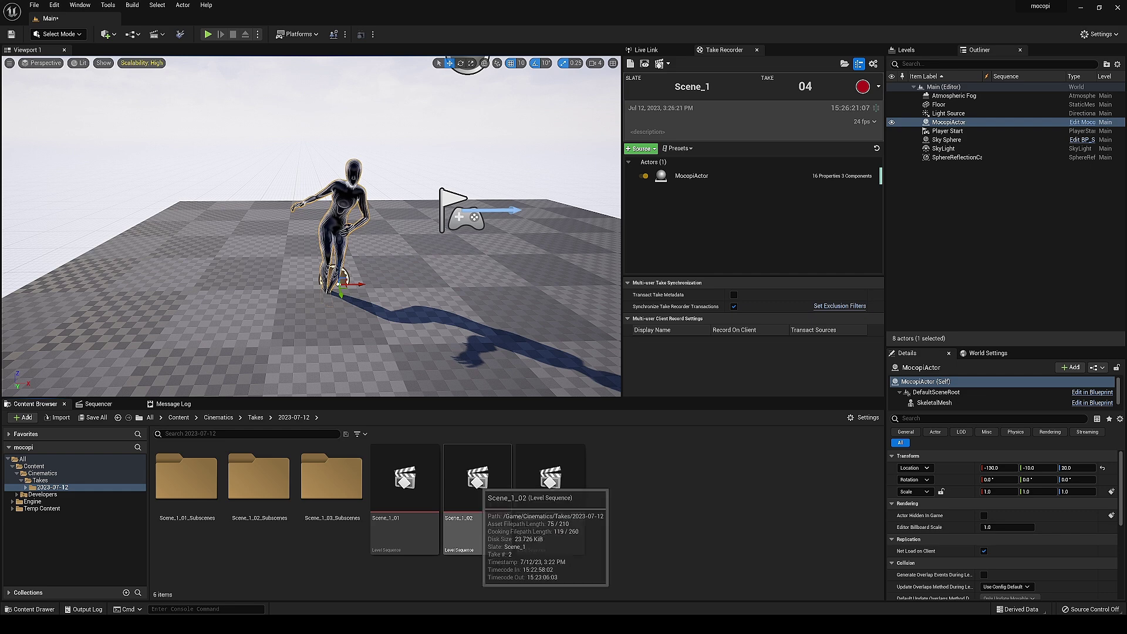
pyautogui.click(412, 531)
pyautogui.click(484, 531)
pyautogui.click(572, 532)
pyautogui.click(616, 526)
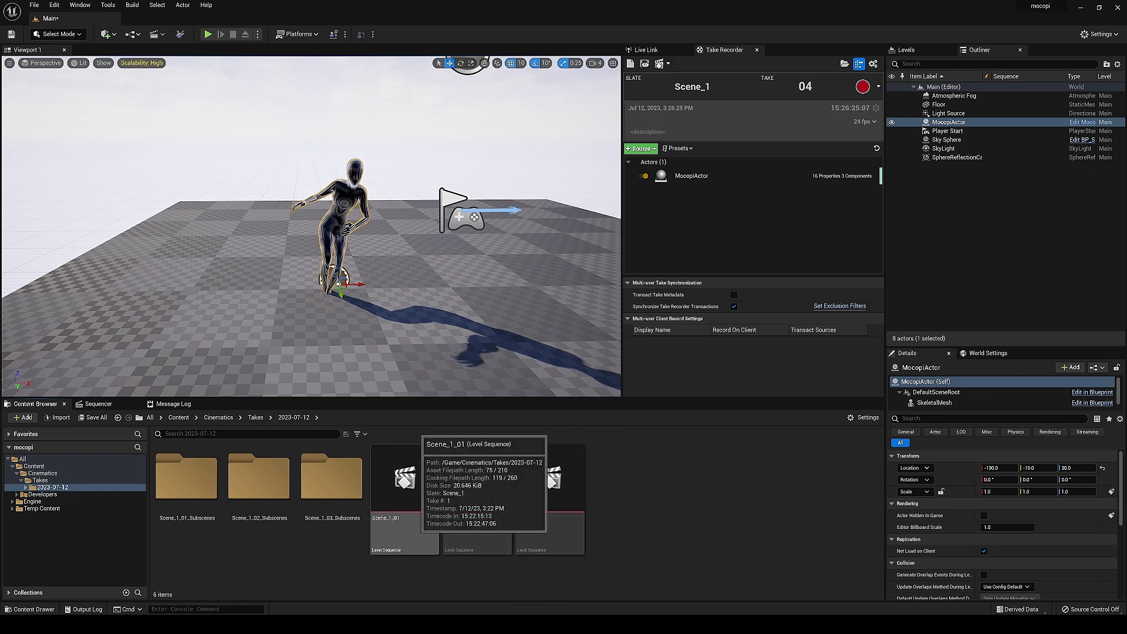
# Step: Open the Scene_1_01 level sequence, unlock it and select its MocopiActor track
pyautogui.doubleClick(405, 478)
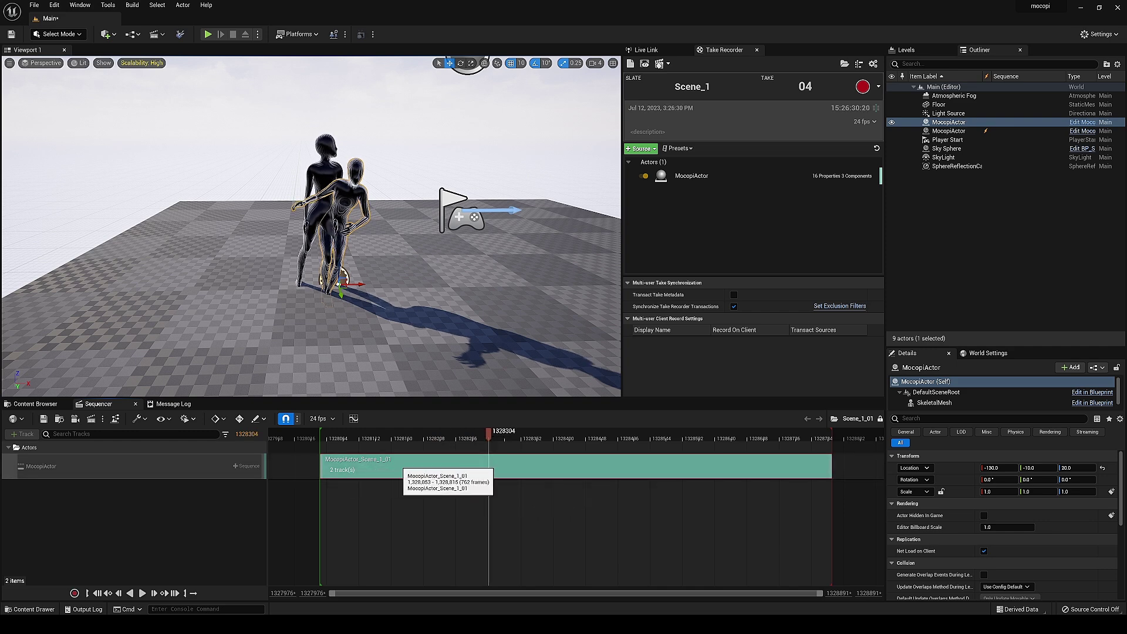
pyautogui.click(453, 466)
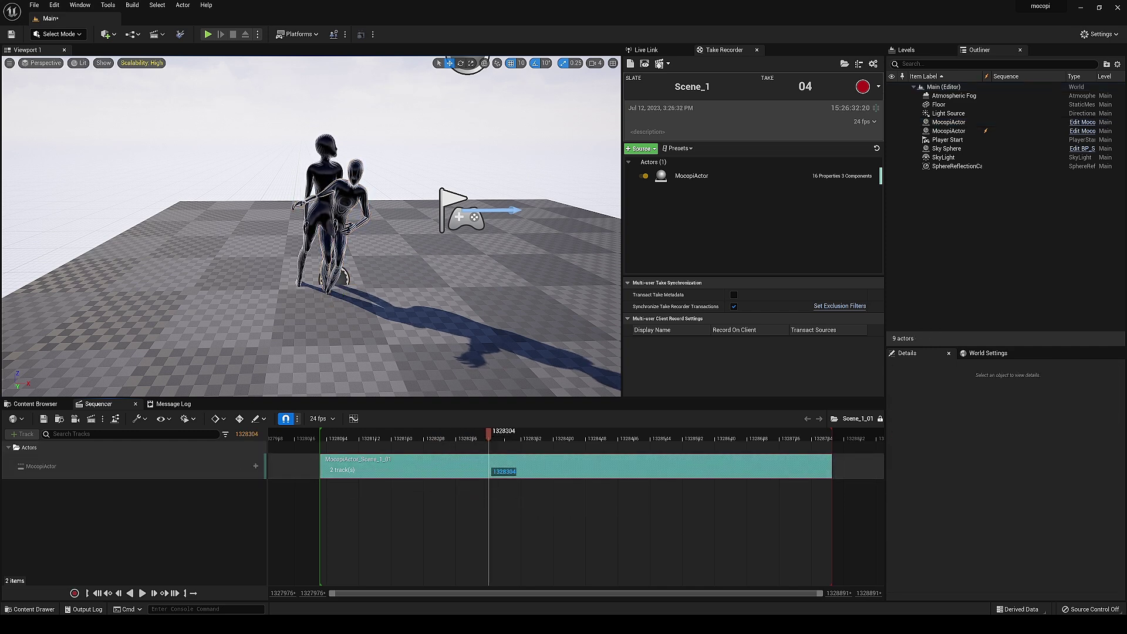
pyautogui.click(880, 418)
pyautogui.click(41, 467)
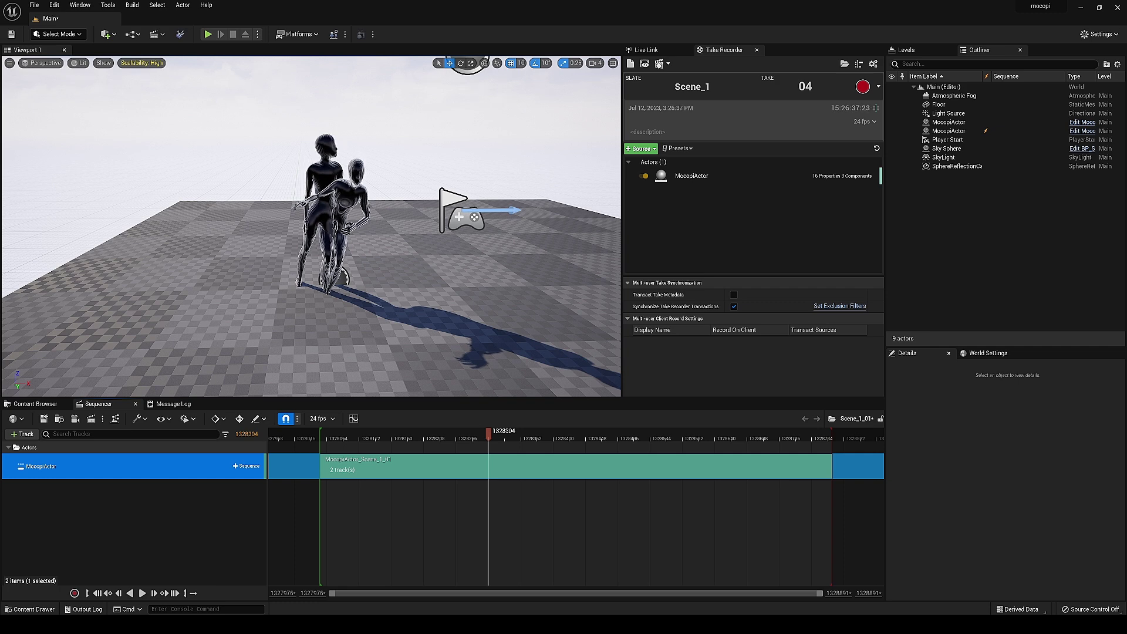
# Step: Open the MocopiActor_Scene_1_01 animation sequence from the Animation folder inside Scene_1_01_Subscenes
pyautogui.click(35, 404)
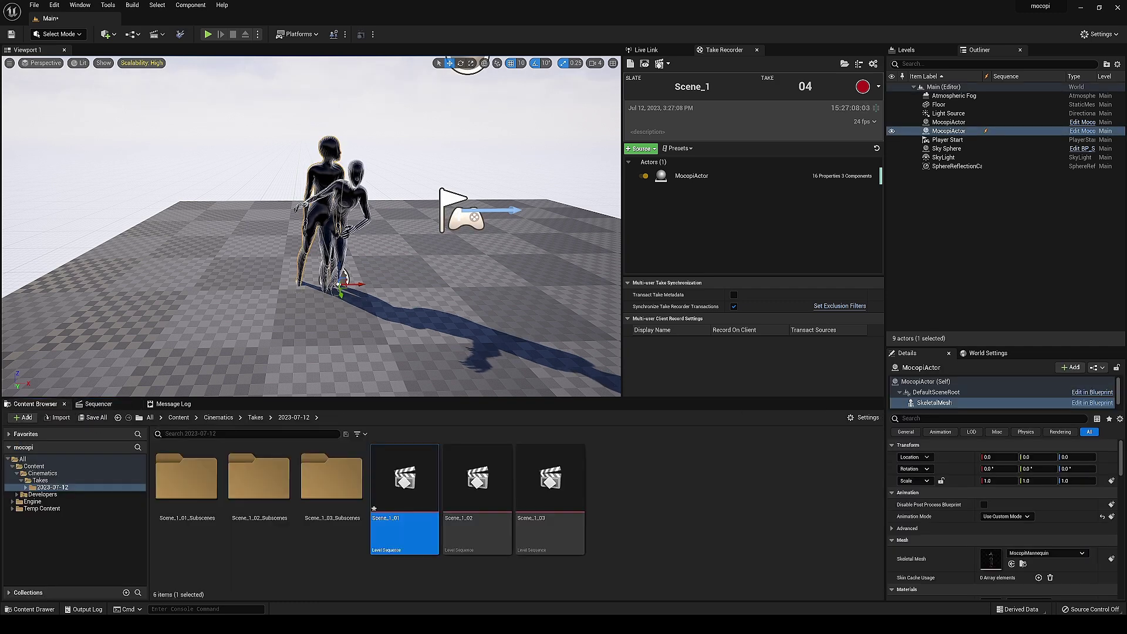
pyautogui.doubleClick(186, 487)
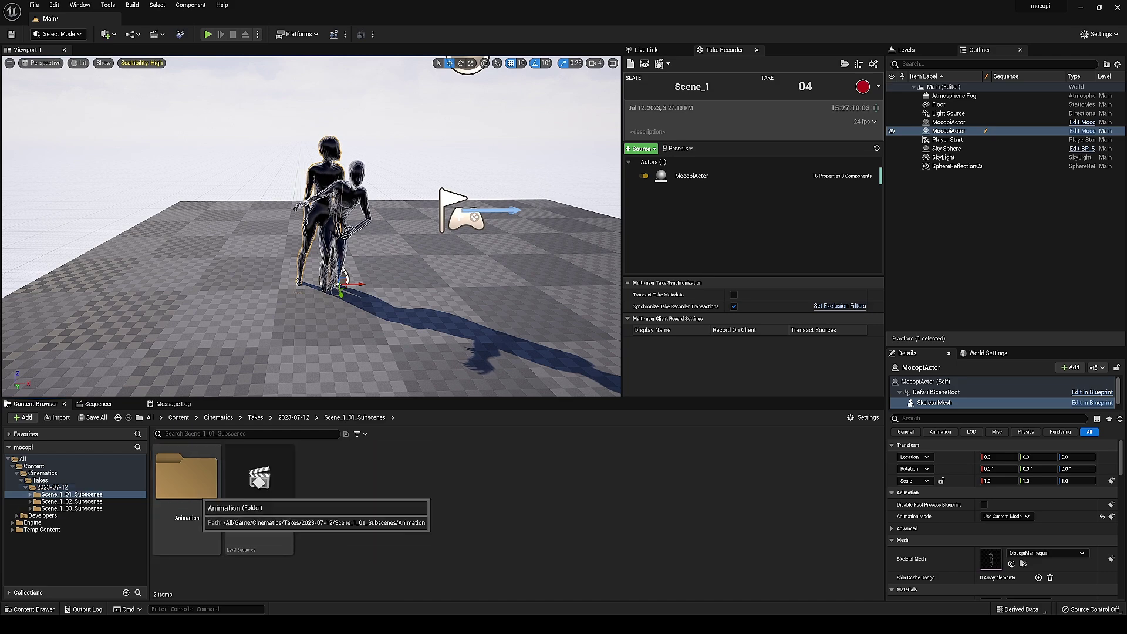
pyautogui.click(187, 490)
pyautogui.doubleClick(187, 491)
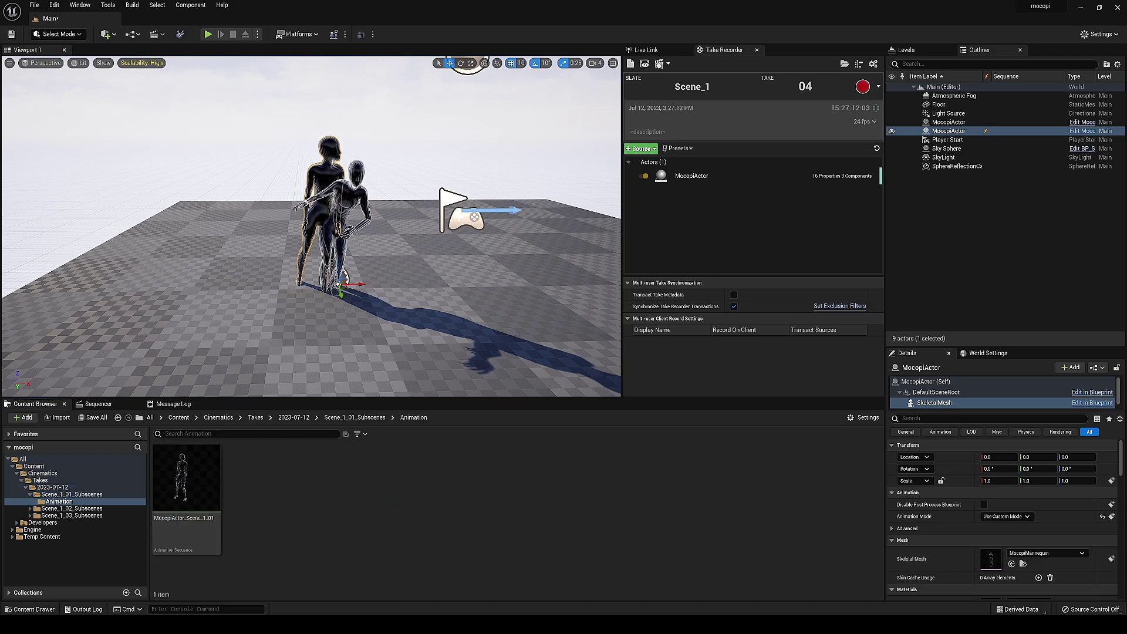
pyautogui.doubleClick(187, 478)
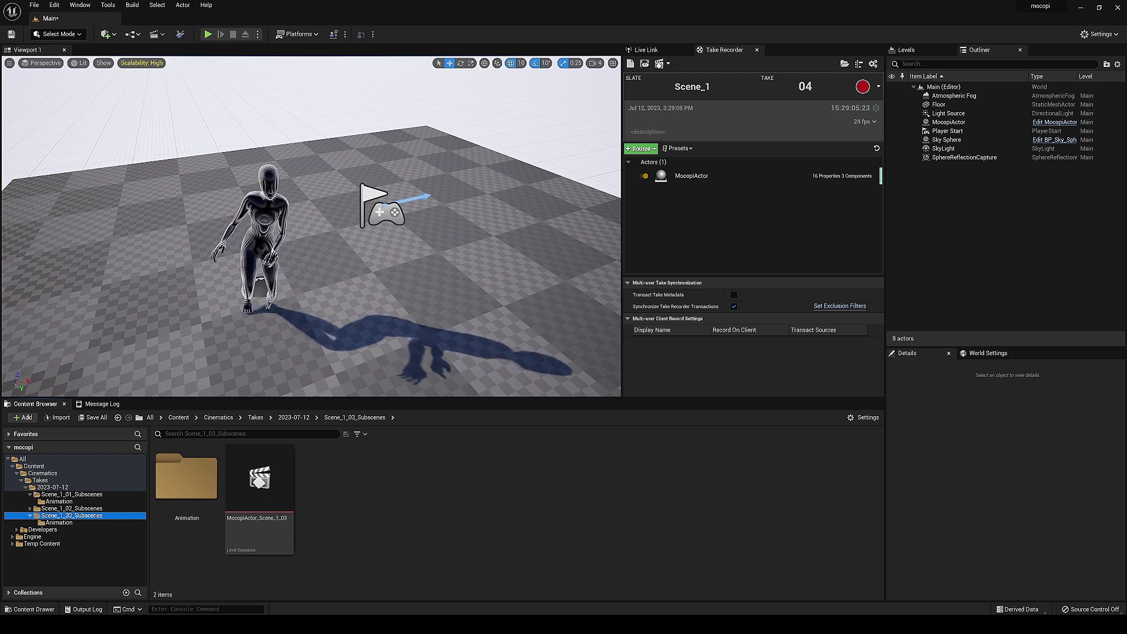
# Step: Select the MocopiActor's SkeletalMesh component and browse to its MocopiMannequin asset in the plugin's Mocopi folder
pyautogui.click(260, 243)
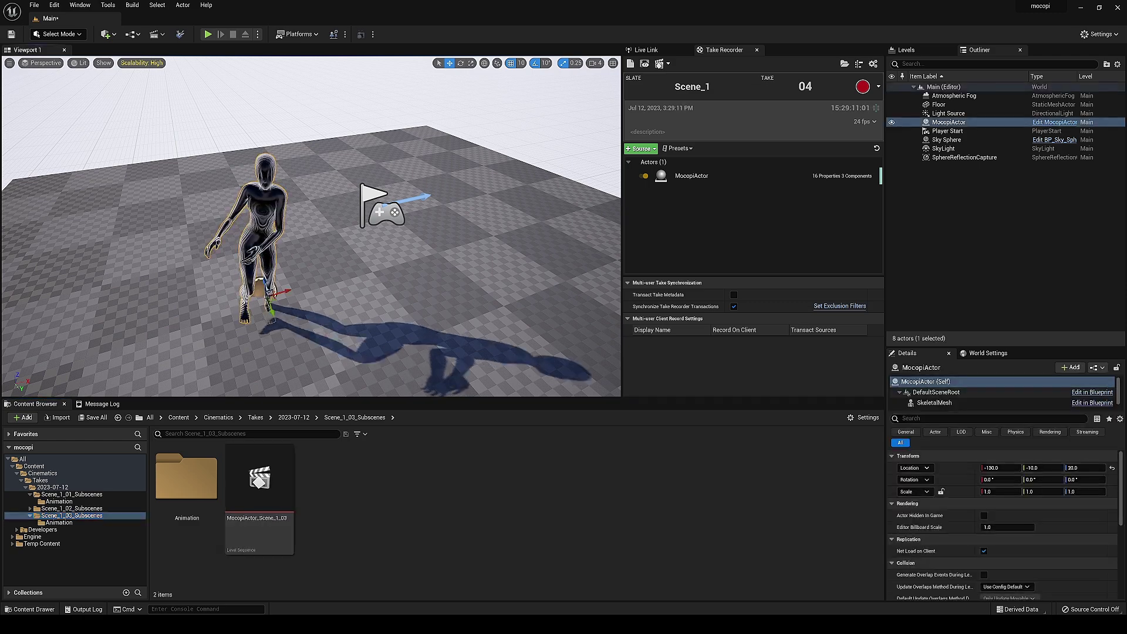
pyautogui.click(940, 403)
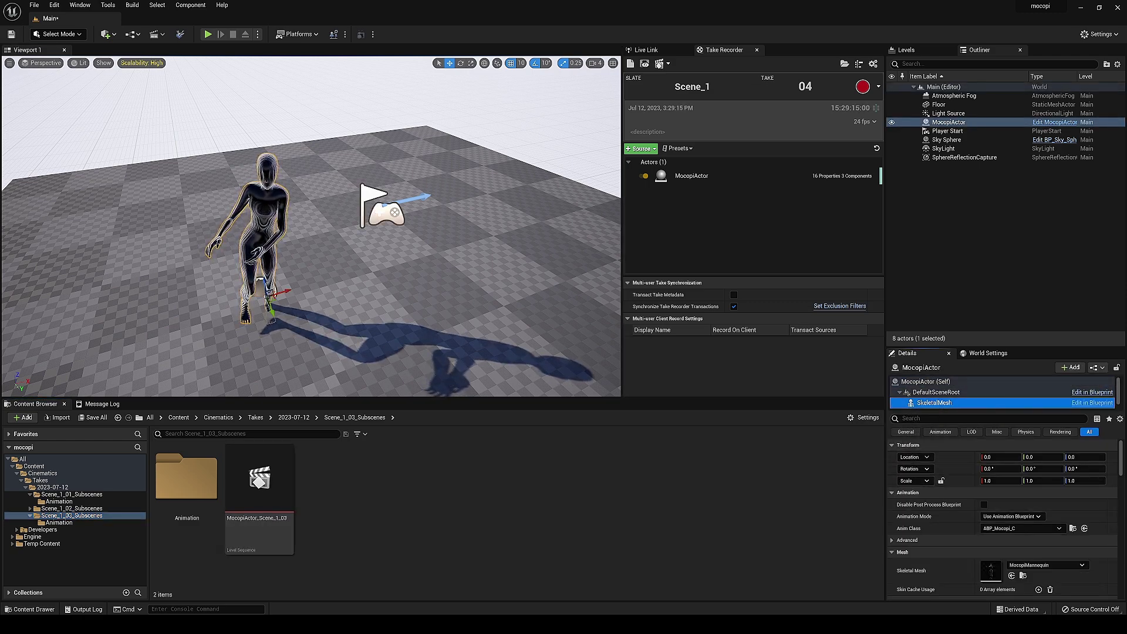
pyautogui.scroll(-1, 998, 563)
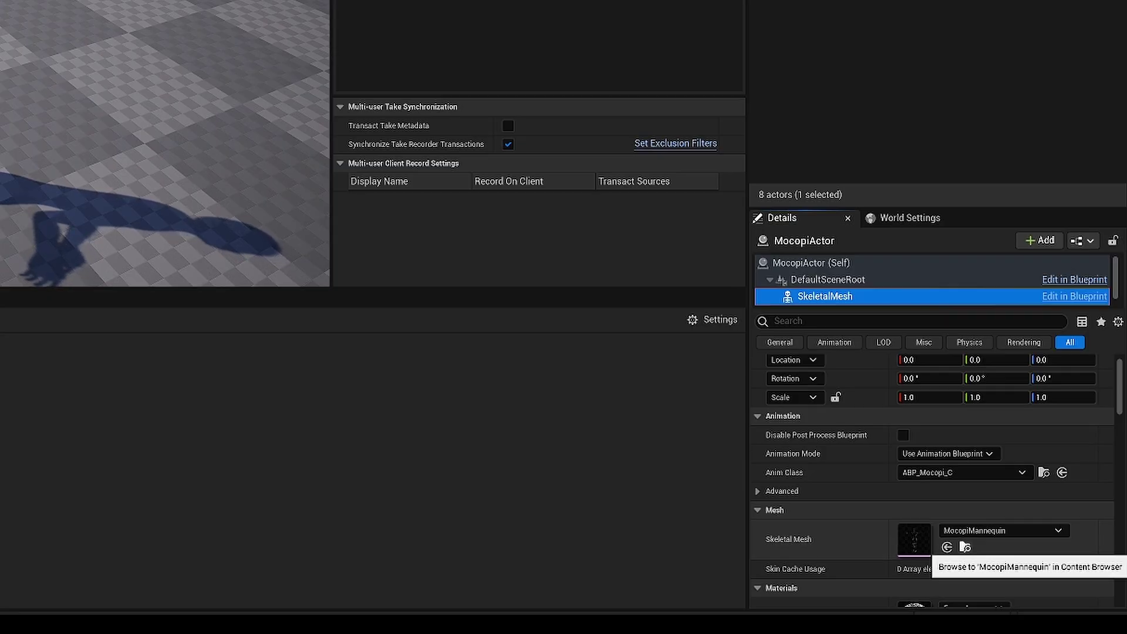
pyautogui.click(965, 548)
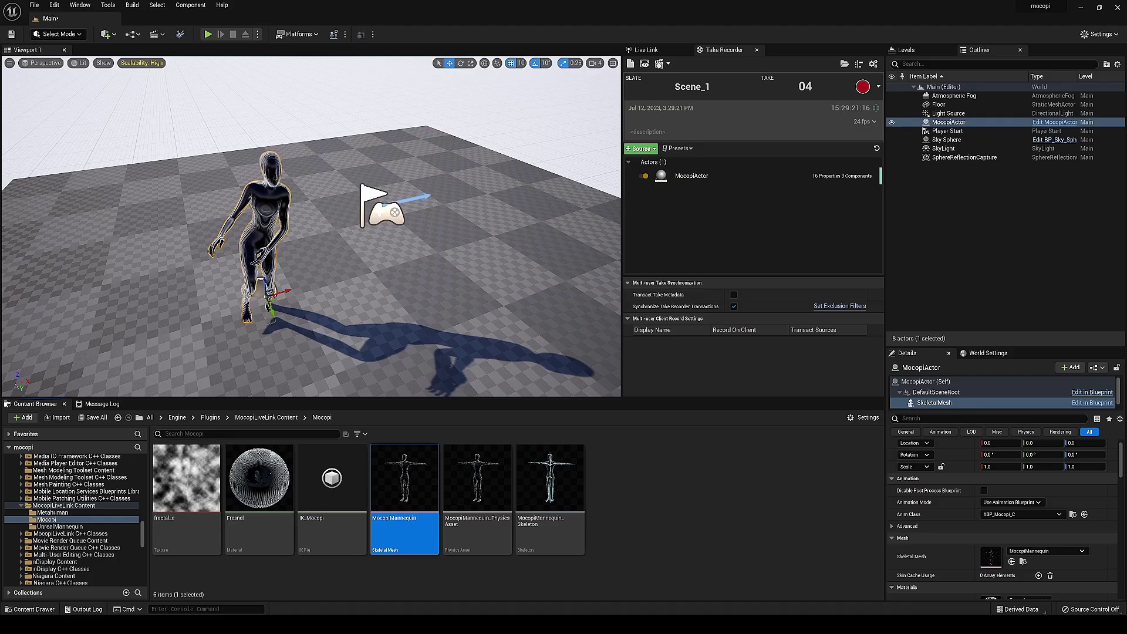
pyautogui.scroll(-5, 311, 226)
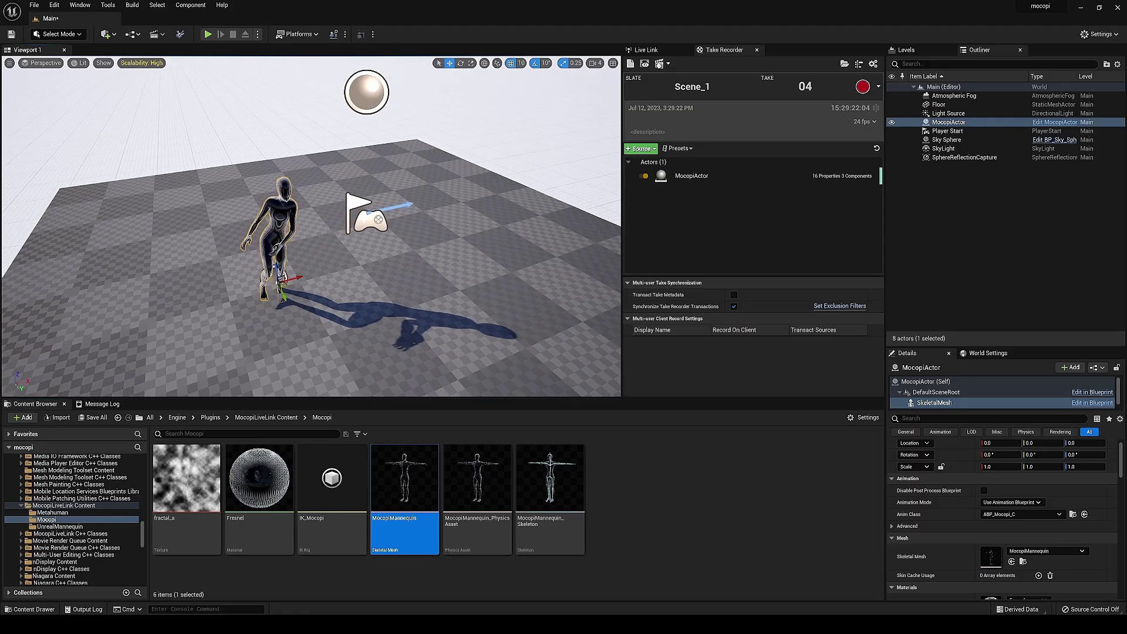
pyautogui.moveTo(311, 226); pyautogui.dragTo(346, 205, button='right')
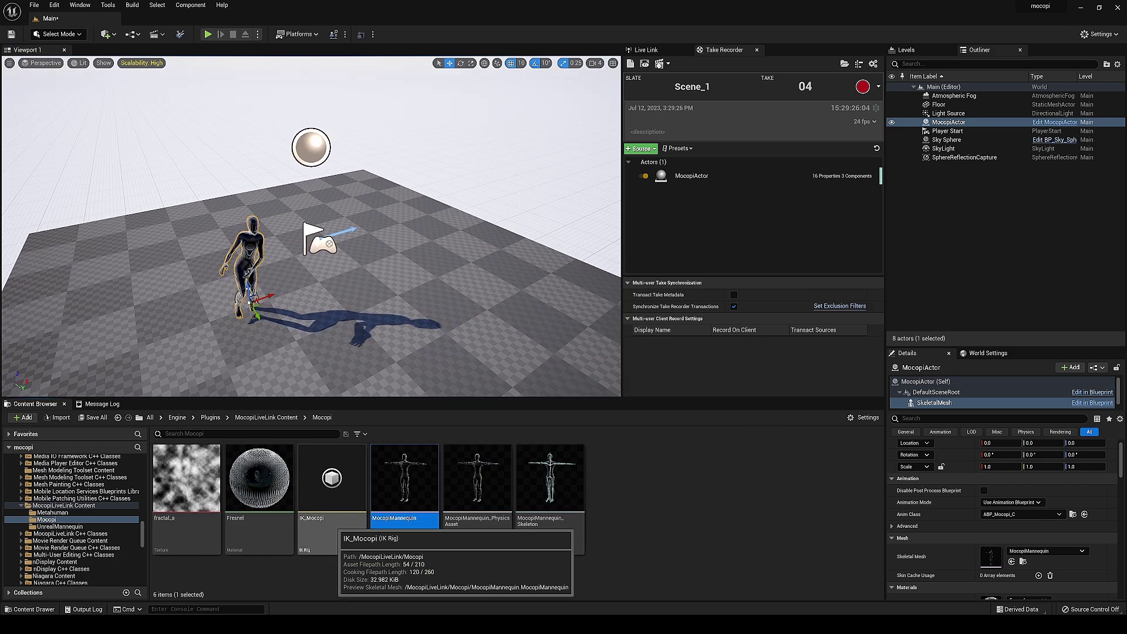
# Step: Open the IK_Mocopi rig and examine its retarget chains from Spine through the arms and legs
pyautogui.doubleClick(339, 476)
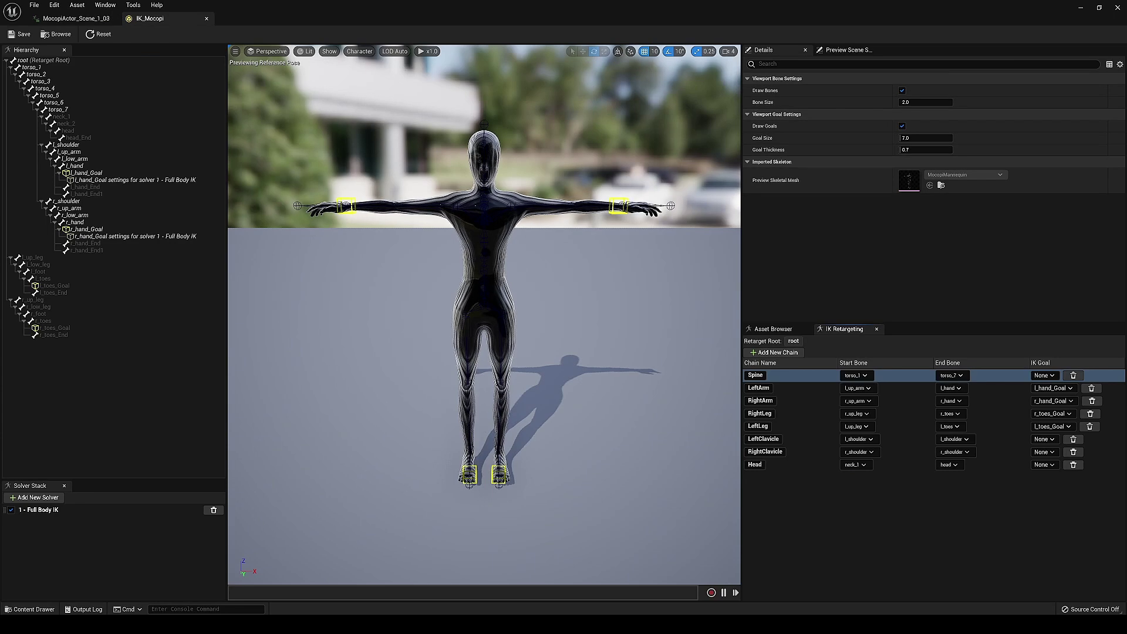
pyautogui.click(809, 375)
pyautogui.click(809, 388)
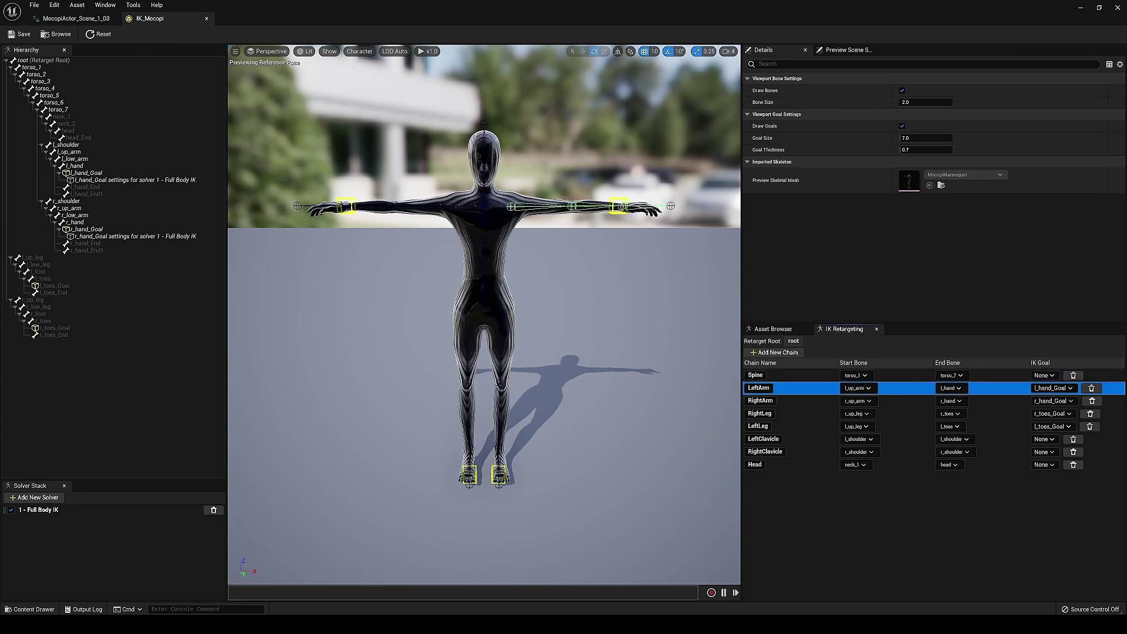
pyautogui.click(808, 401)
pyautogui.click(809, 414)
pyautogui.press('Down')
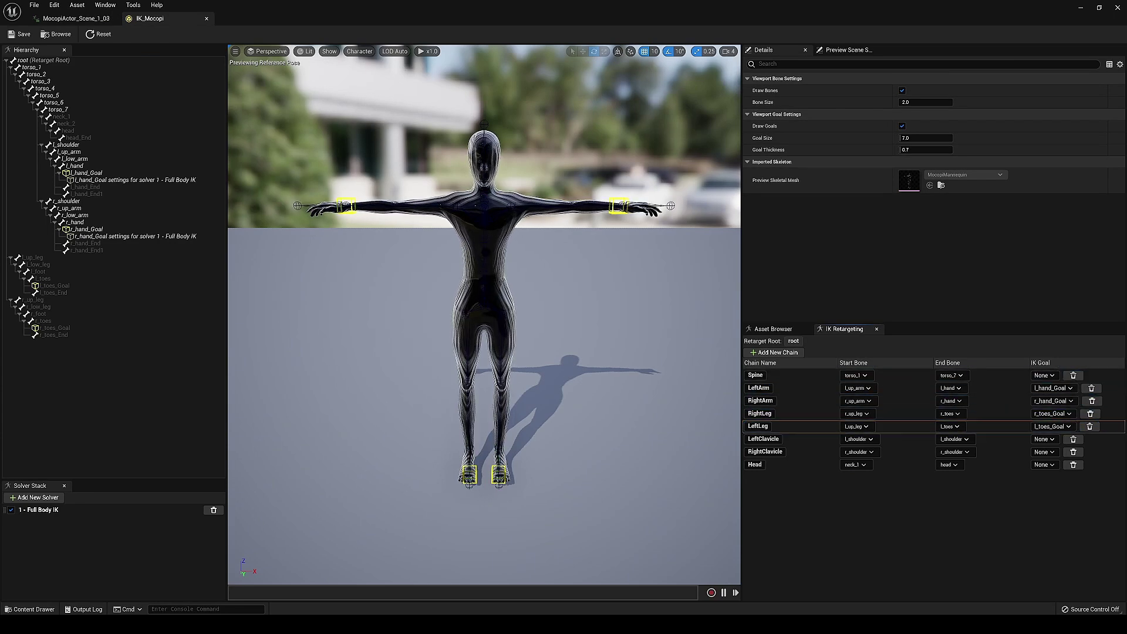
pyautogui.click(808, 375)
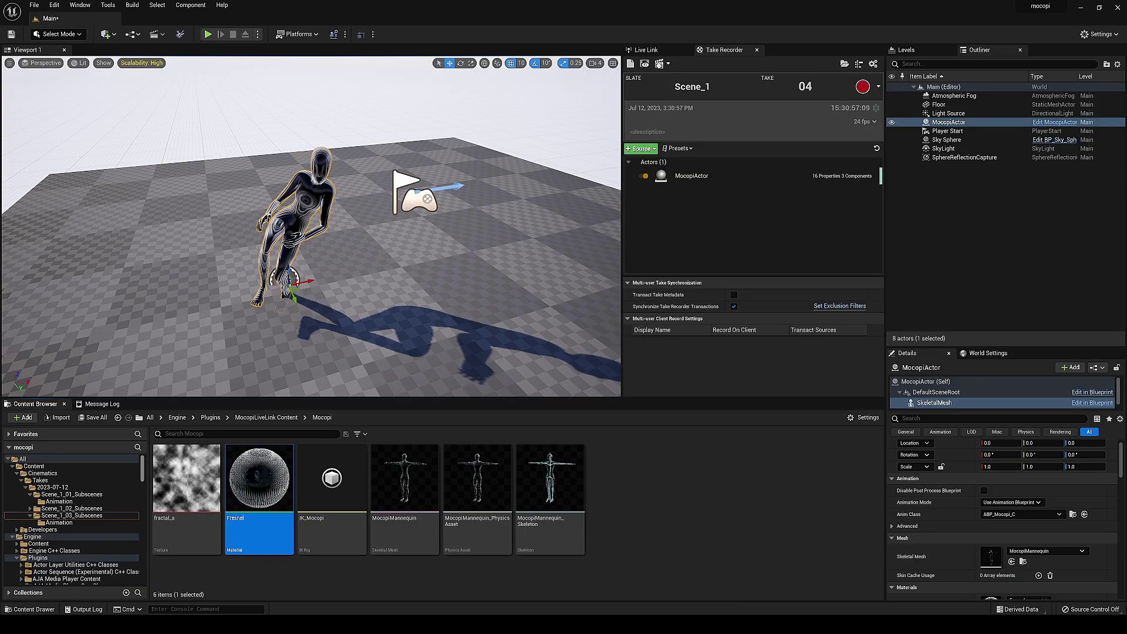
# Step: Create a folder named Skeletal_Meshes in Content and start importing an asset into it
pyautogui.click(34, 466)
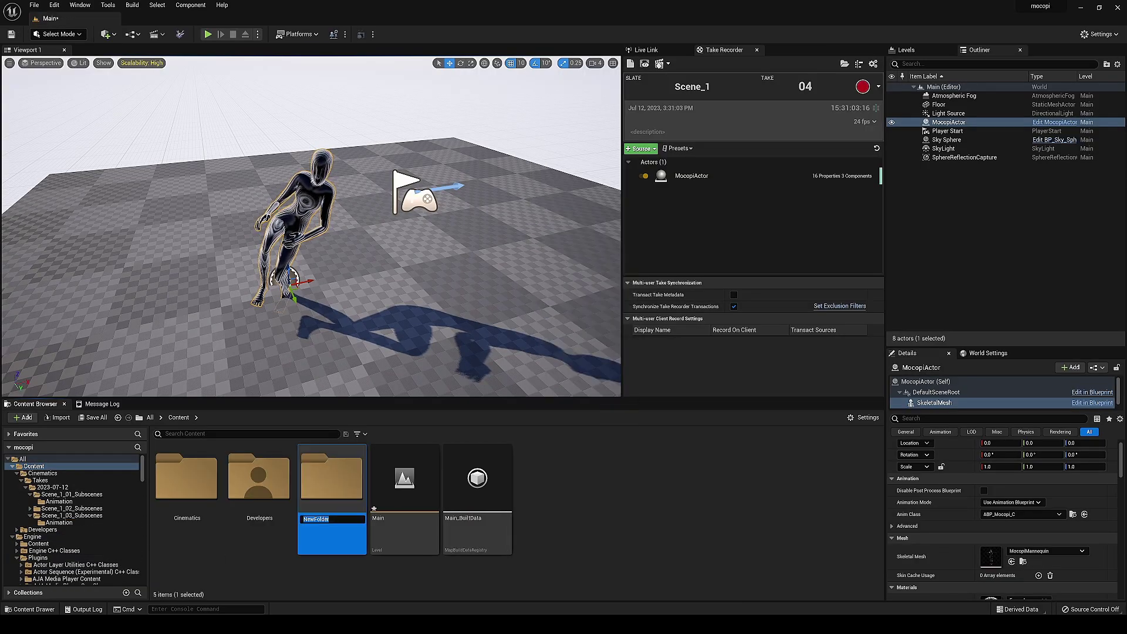
pyautogui.write('Skeletal')
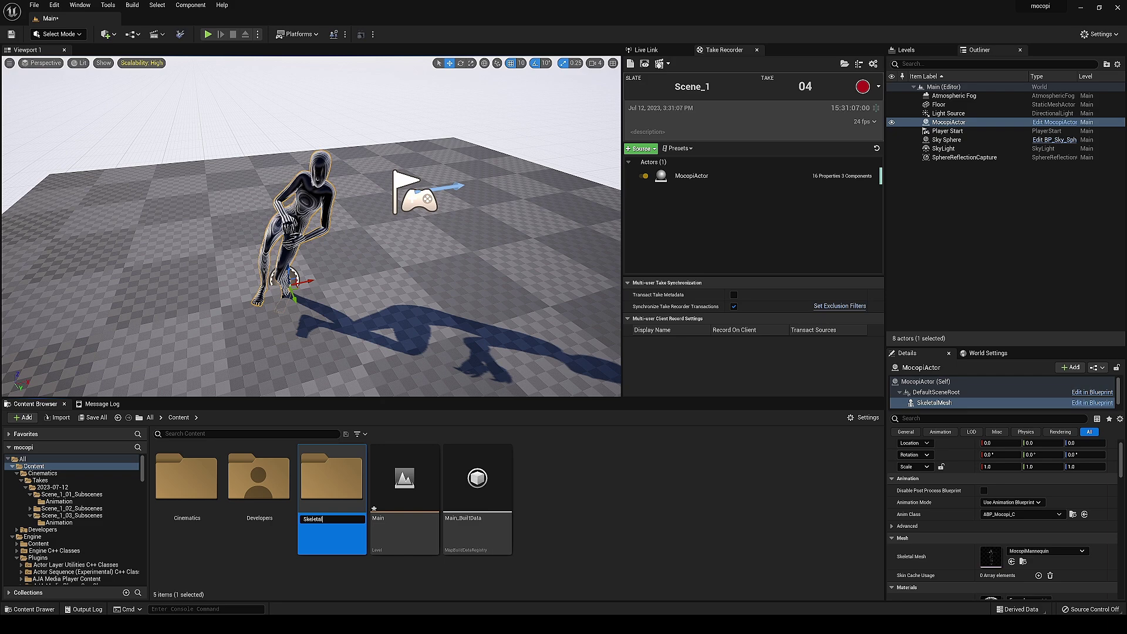
pyautogui.write('_Meshes')
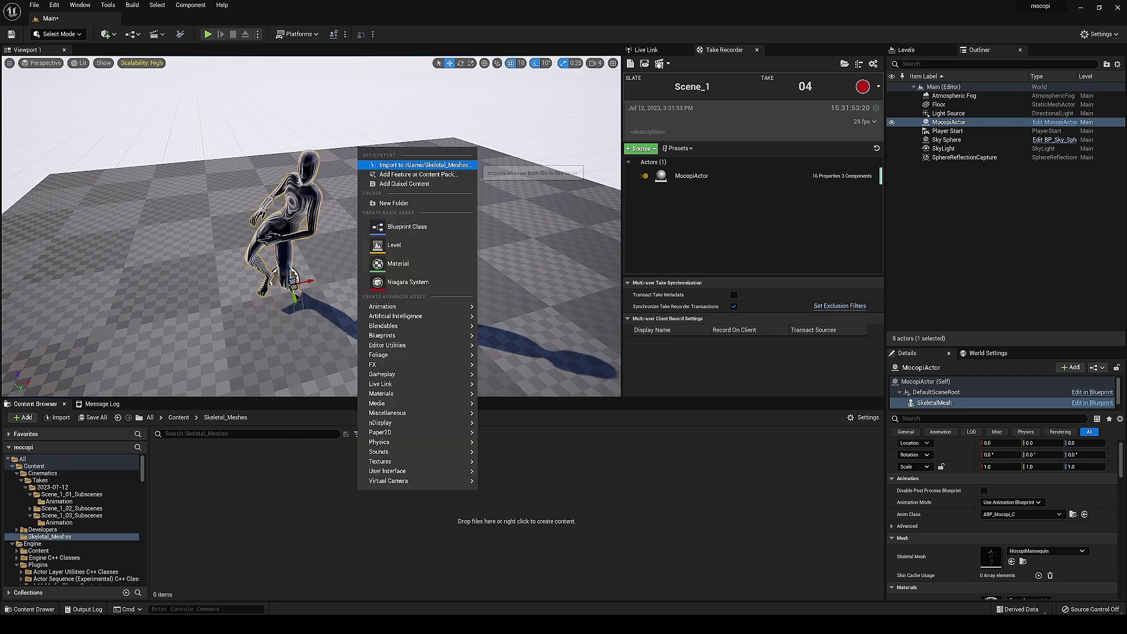
pyautogui.click(422, 164)
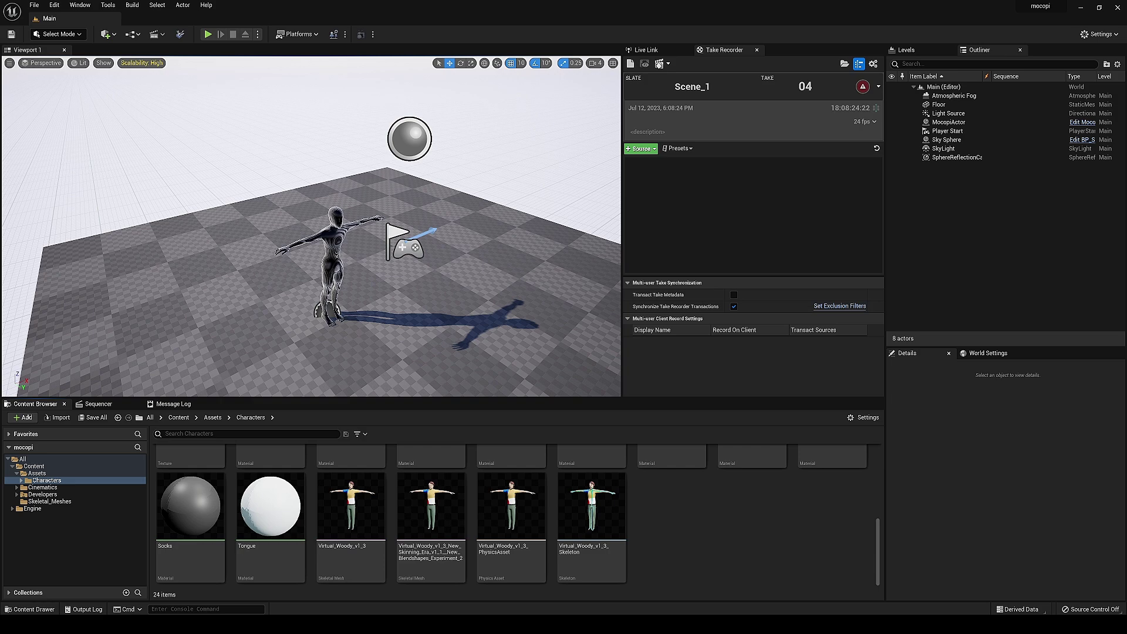
# Step: Create an IK Rig for the Virtual_Woody_v1_3 skeletal mesh in Assets/Characters and name it WoodyRig
pyautogui.rightClick(704, 527)
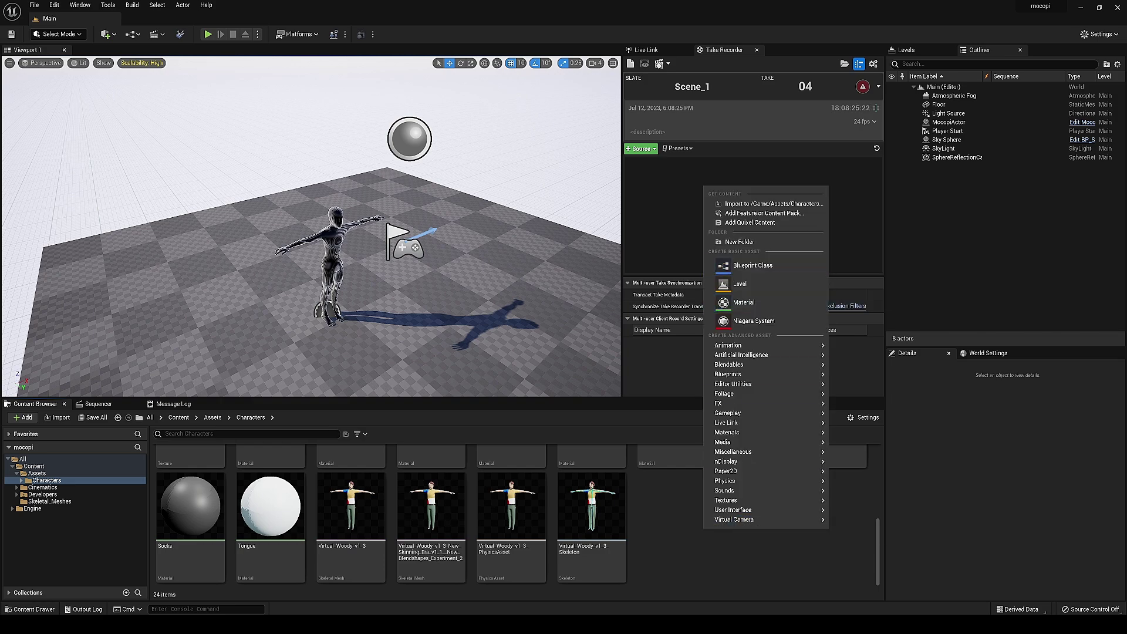
pyautogui.moveTo(740, 346)
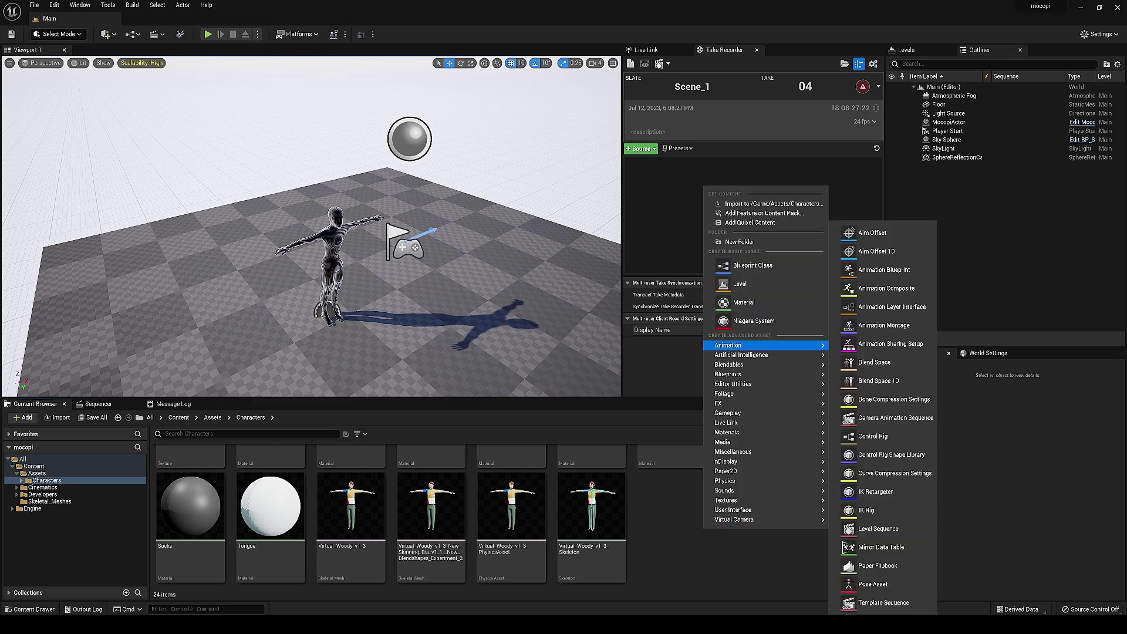
pyautogui.click(866, 510)
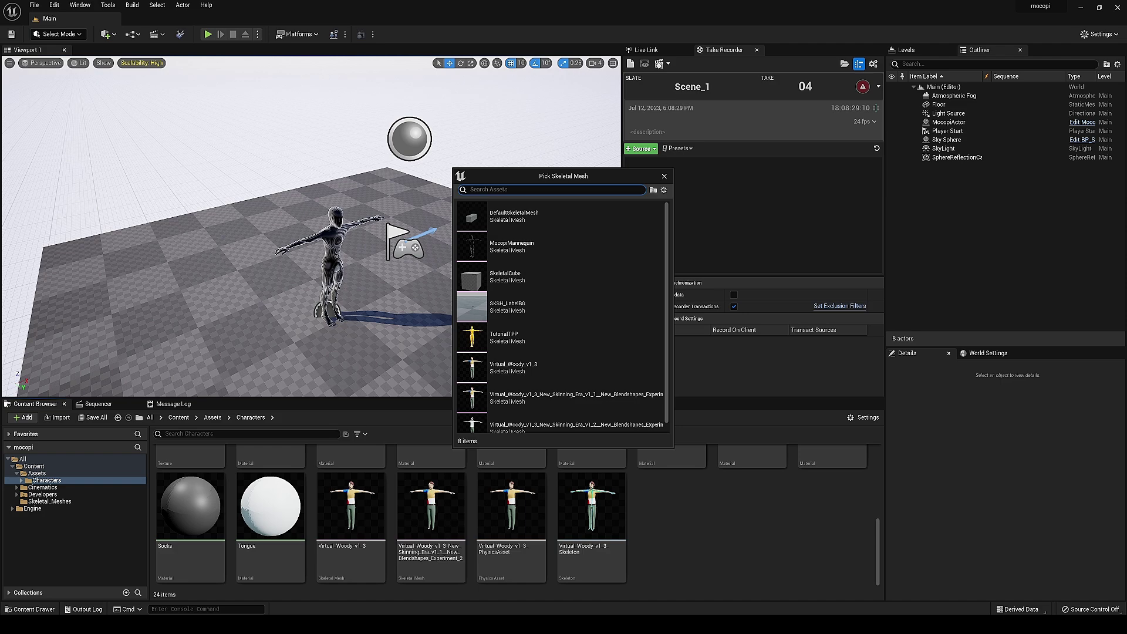
pyautogui.click(554, 359)
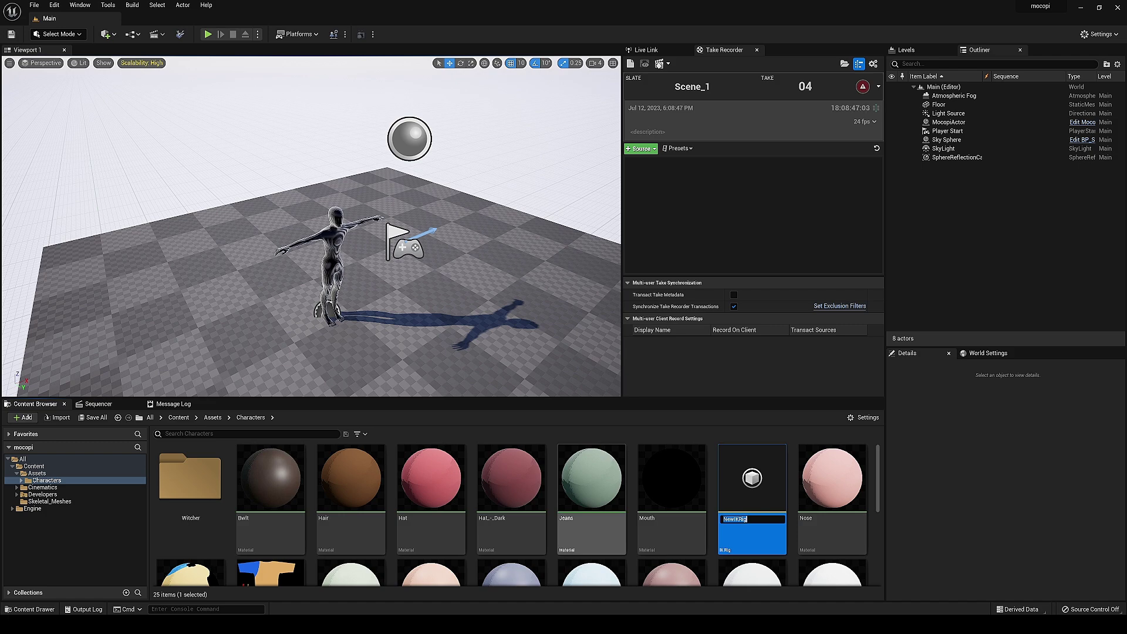
pyautogui.write('WoodyRig')
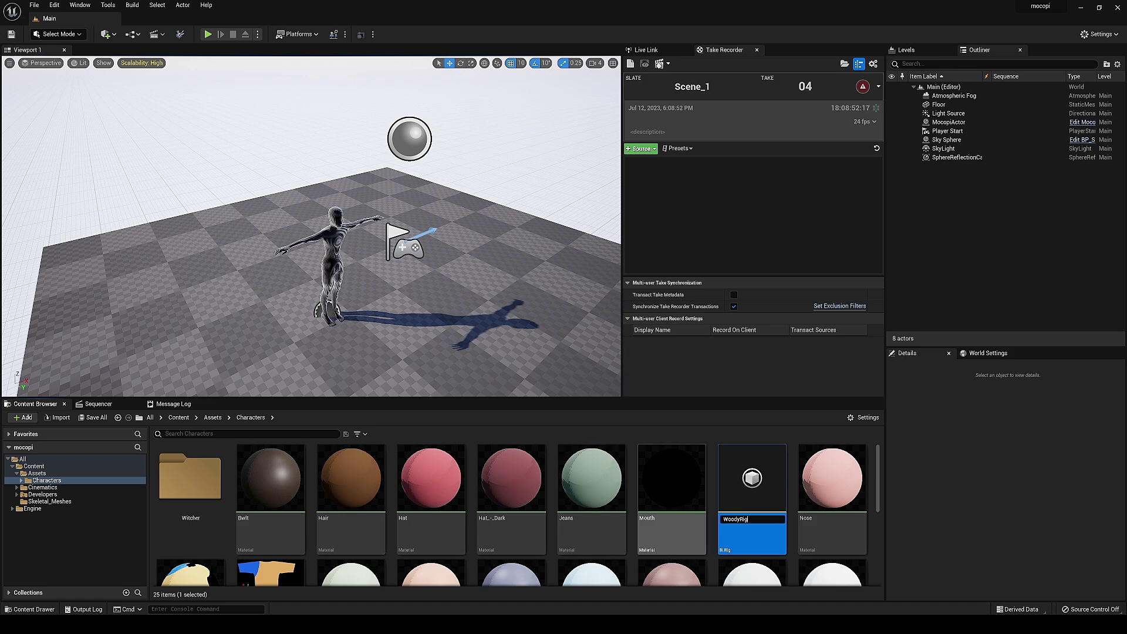
pyautogui.press('Return')
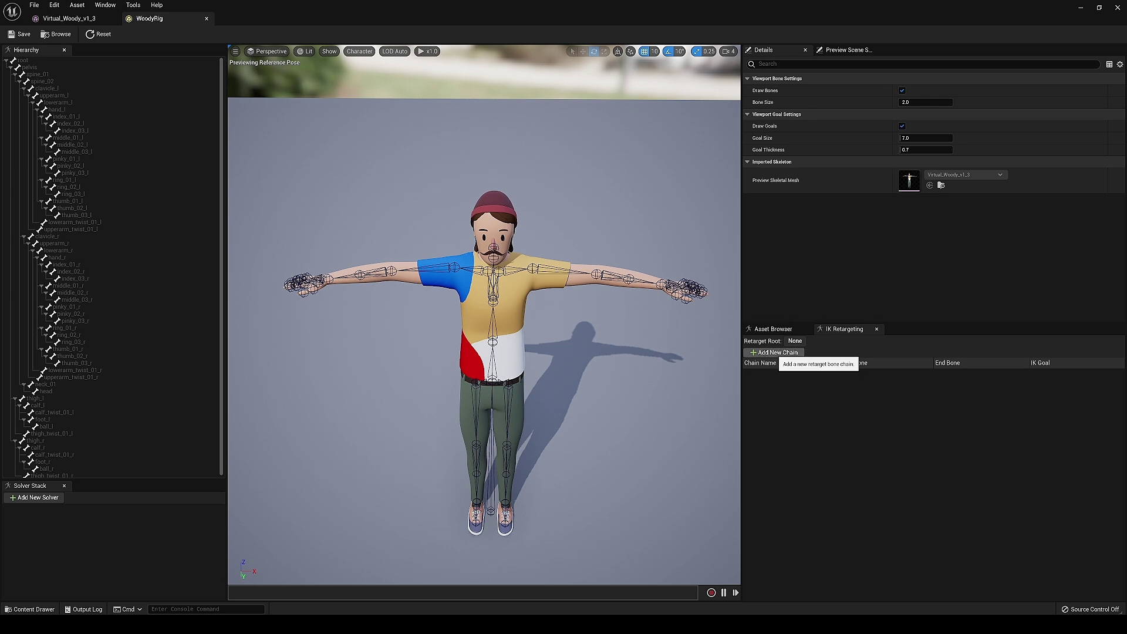
# Step: Add a retarget chain named UpperArms to WoodyRig
pyautogui.click(776, 352)
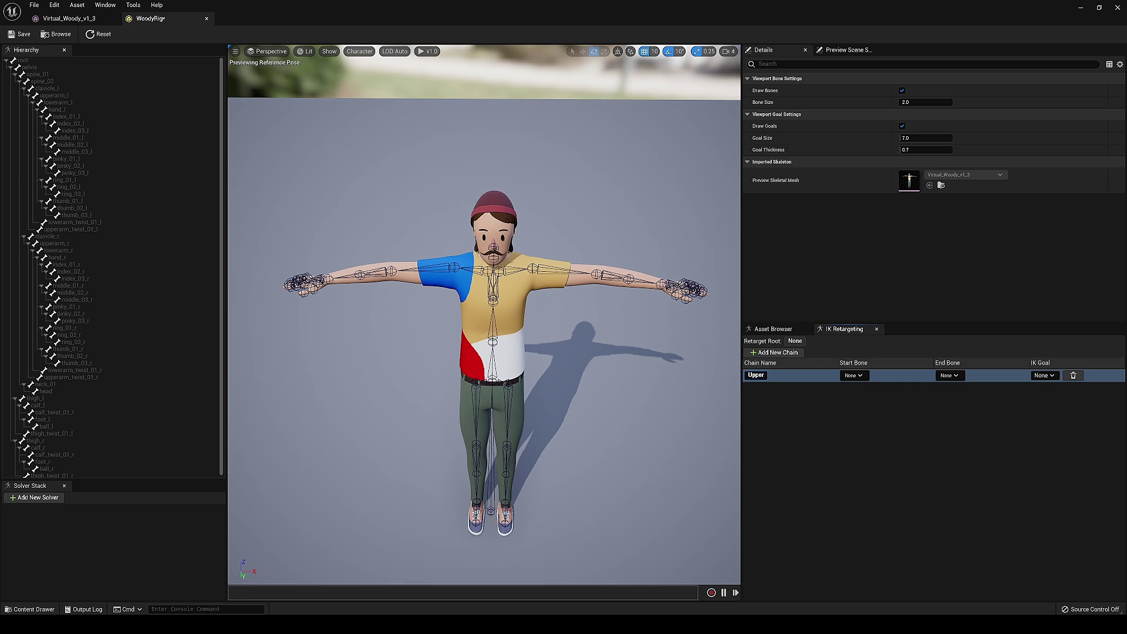
pyautogui.press('Return')
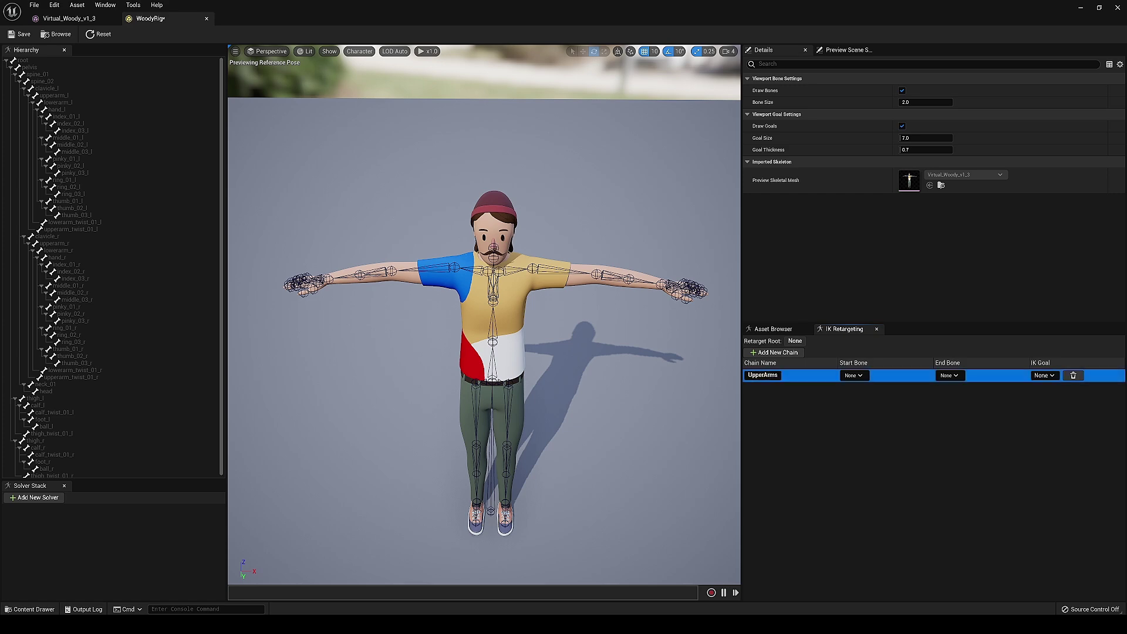
# Step: Find the IK_Mocopi rig in the Engine plugin content and open it alongside WoodyRig for reference
pyautogui.hotkey('alt', 'Tab')
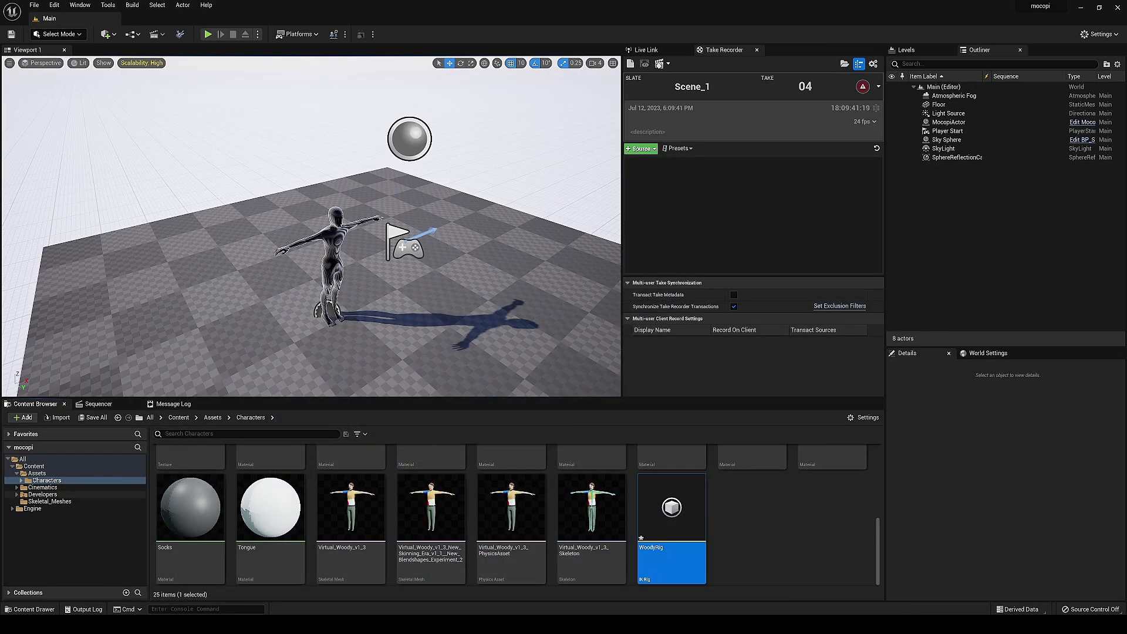
pyautogui.click(12, 509)
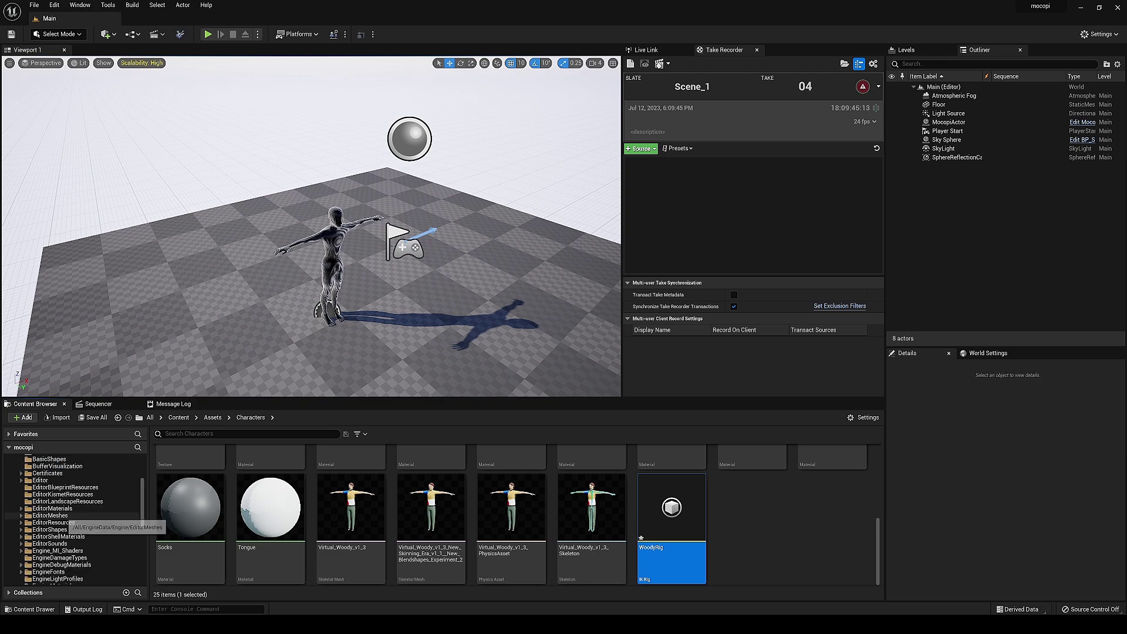
pyautogui.scroll(-5, 62, 515)
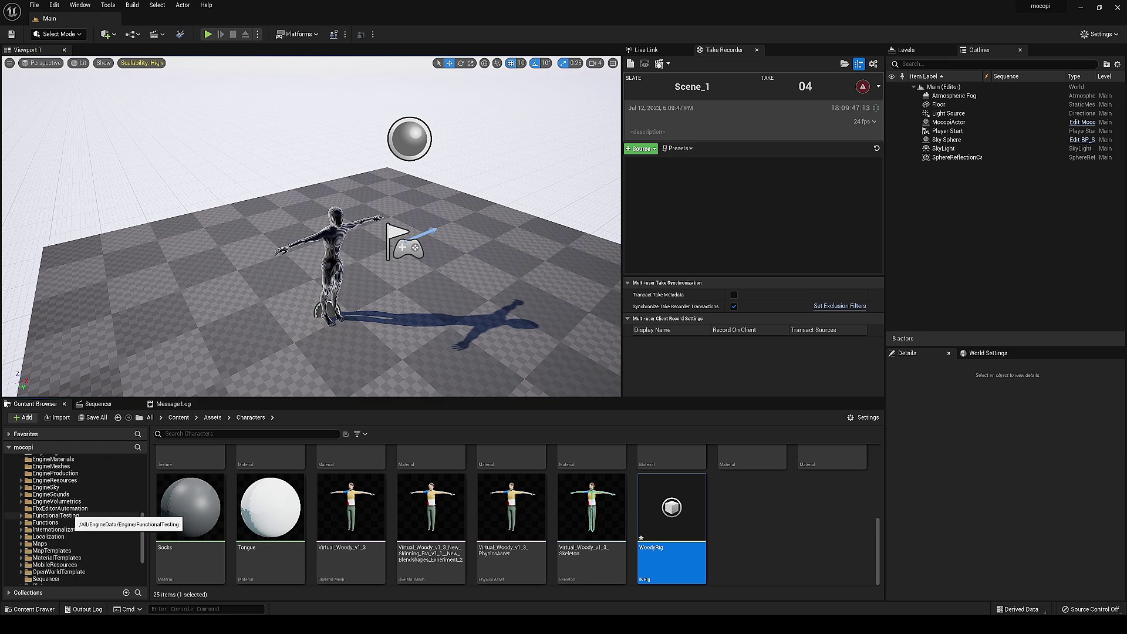
pyautogui.scroll(-3, 70, 516)
pyautogui.doubleClick(323, 485)
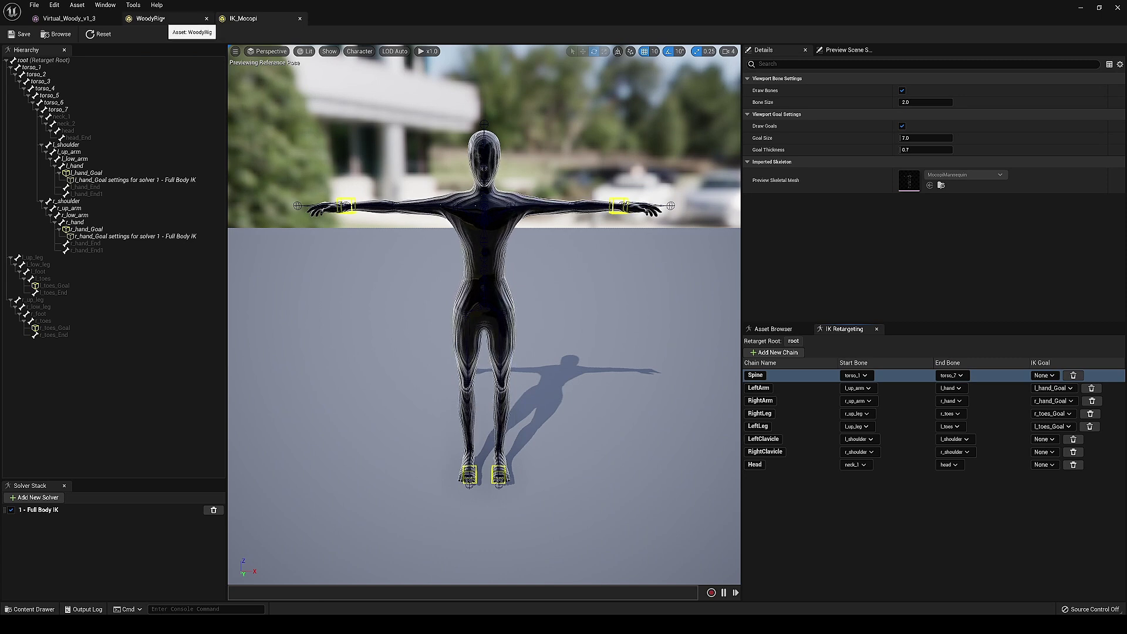
# Step: In WoodyRig, rename the existing chain to Spine and set it to run from pelvis to spine_02
pyautogui.click(168, 18)
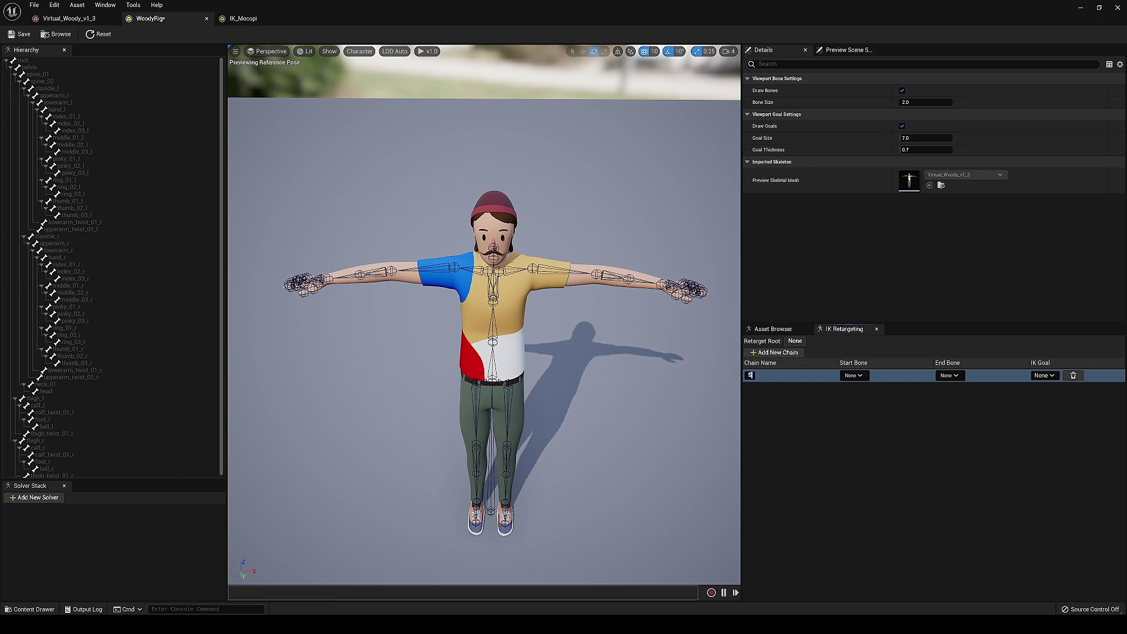
pyautogui.write('pine')
pyautogui.click(949, 375)
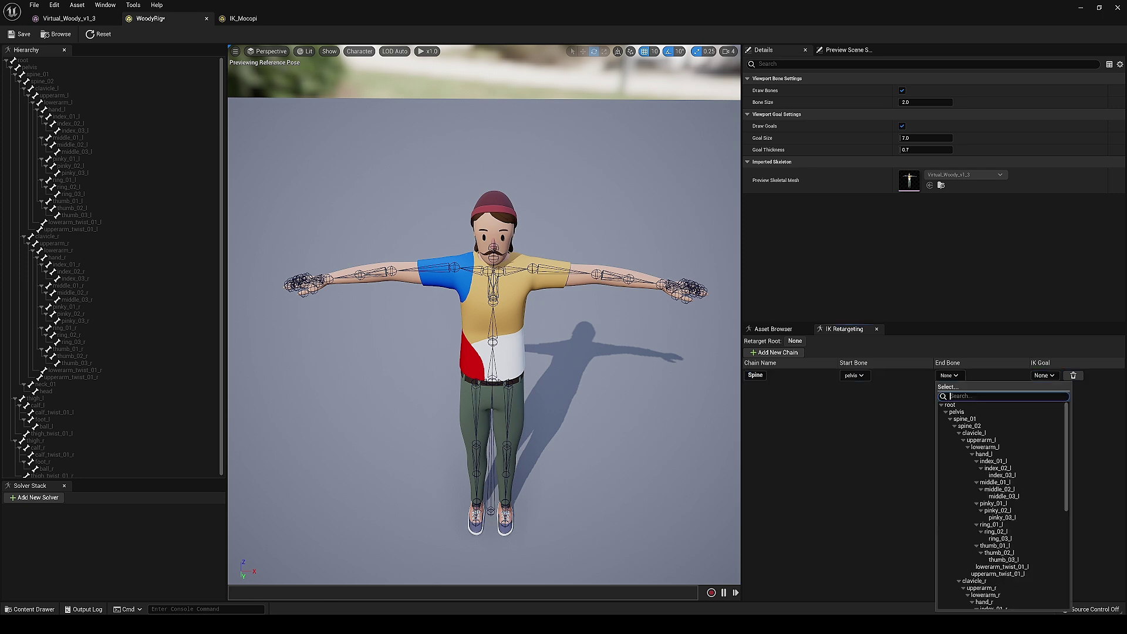
# Step: Name a second WoodyRig chain LeftArm, with upperarm_l as start bone and hand_l as end bone
pyautogui.doubleClick(780, 389)
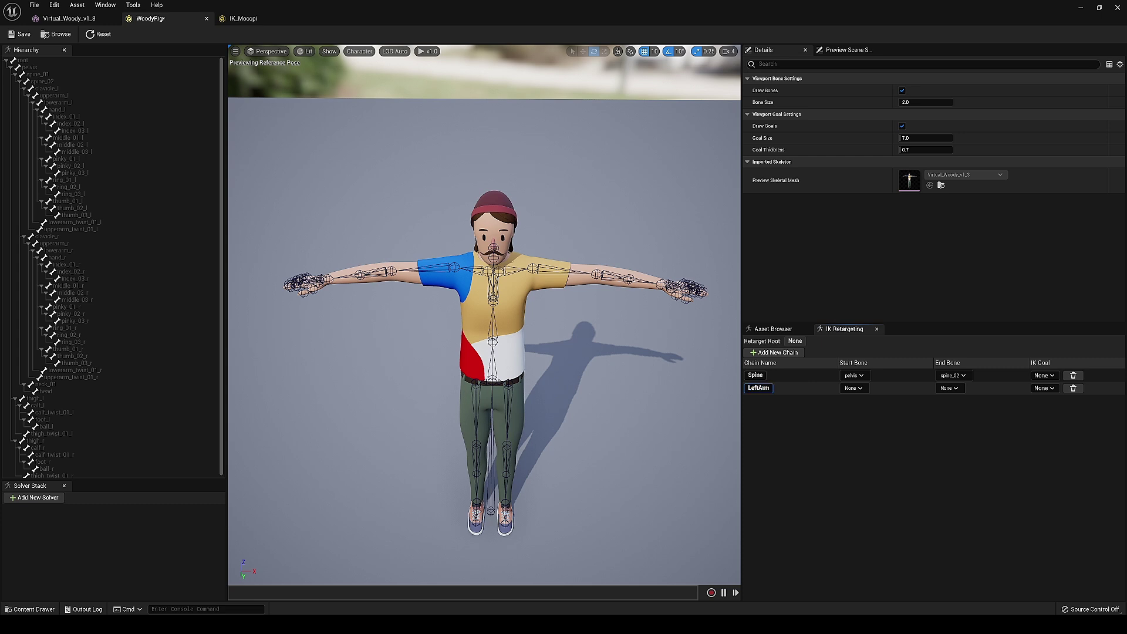
pyautogui.click(853, 388)
pyautogui.write('up')
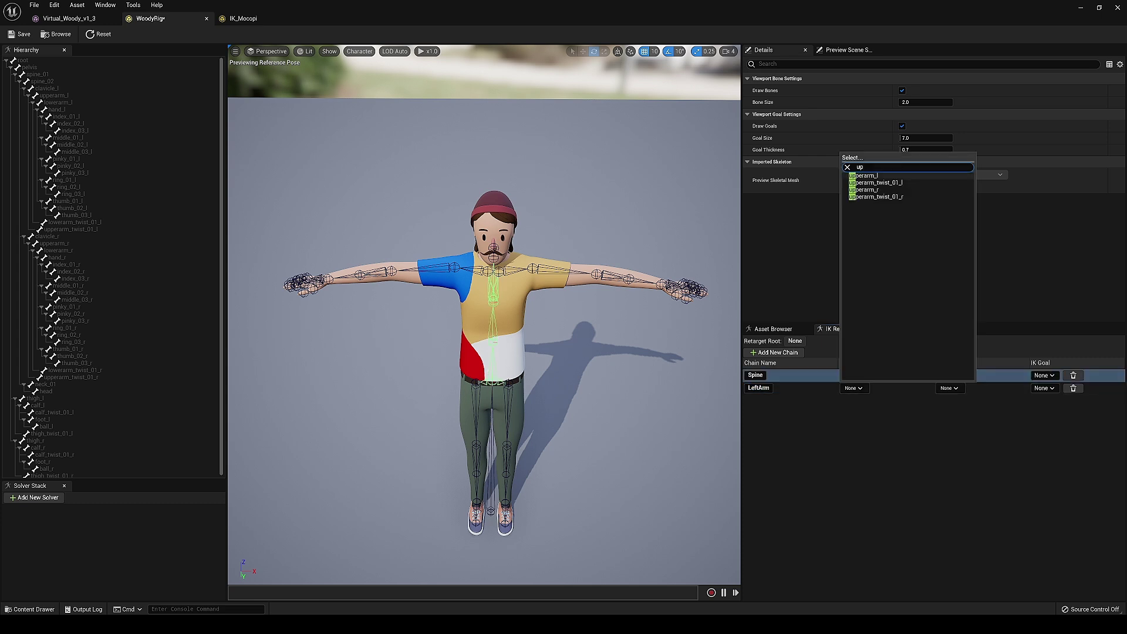
pyautogui.click(863, 175)
pyautogui.click(949, 389)
pyautogui.write('han')
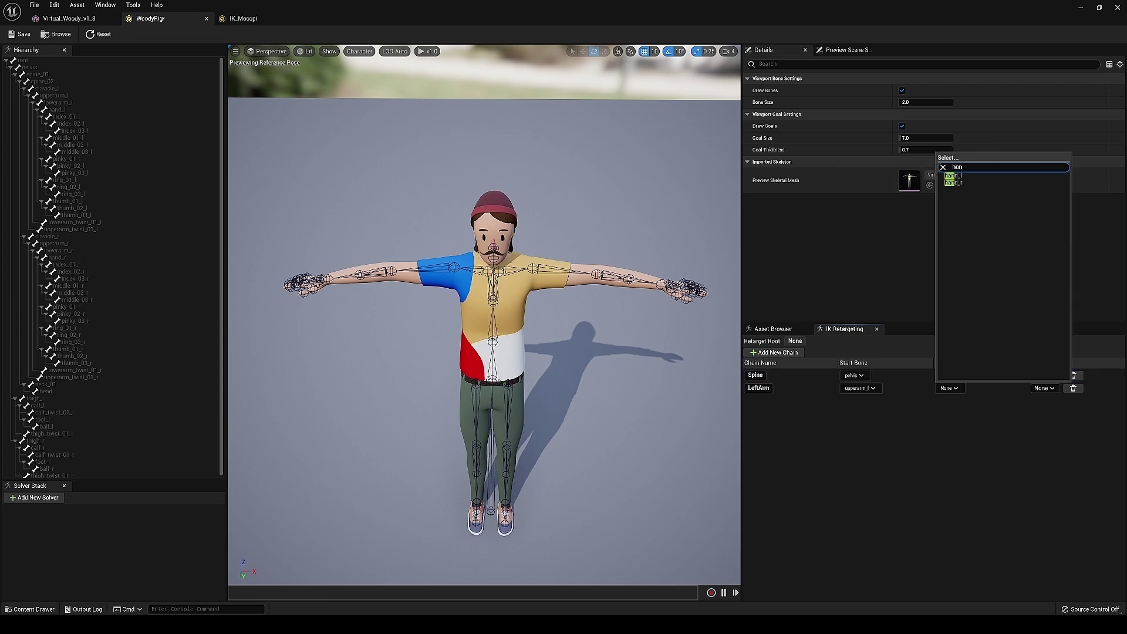
pyautogui.click(953, 176)
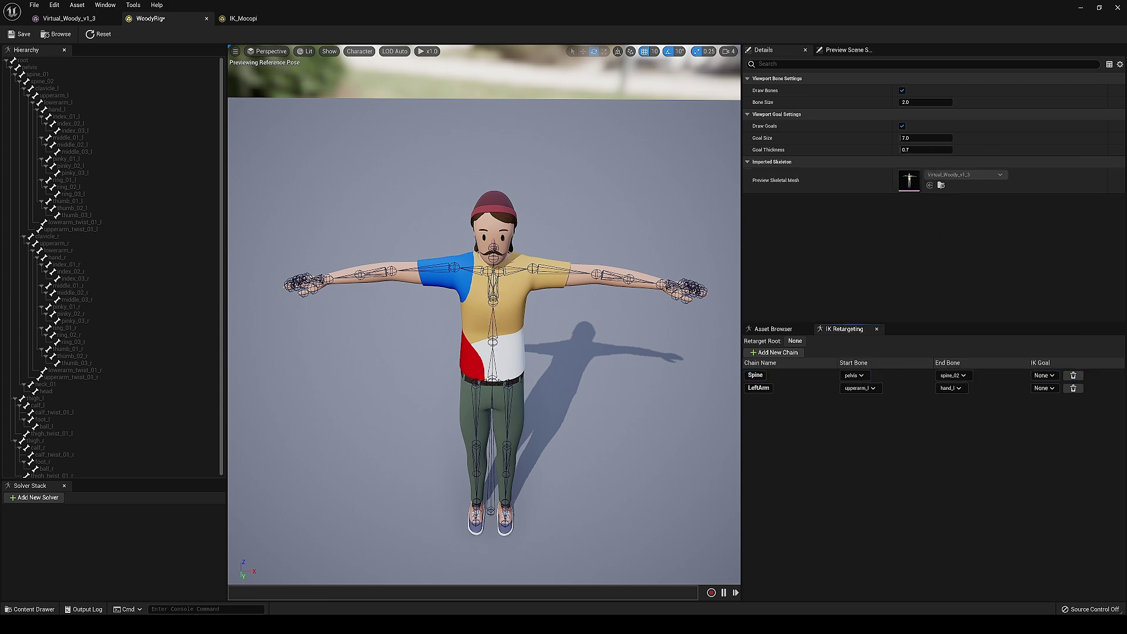
# Step: Go back to IK_Mocopi and examine the bones covered by its LeftArm, RightArm and RightLeg chains
pyautogui.click(250, 18)
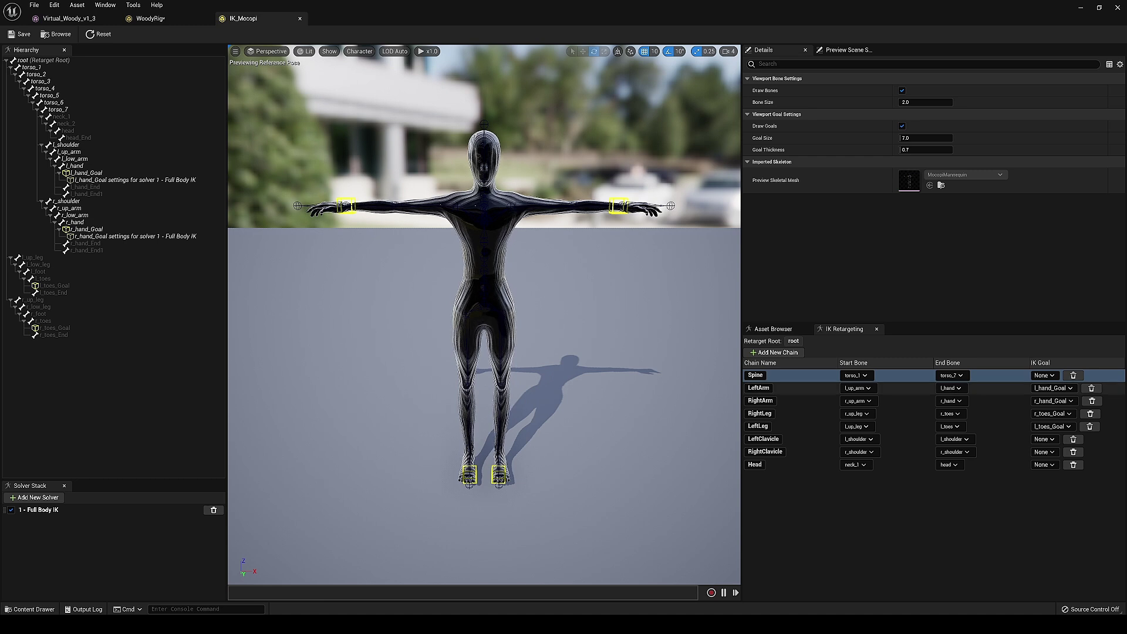
pyautogui.click(829, 388)
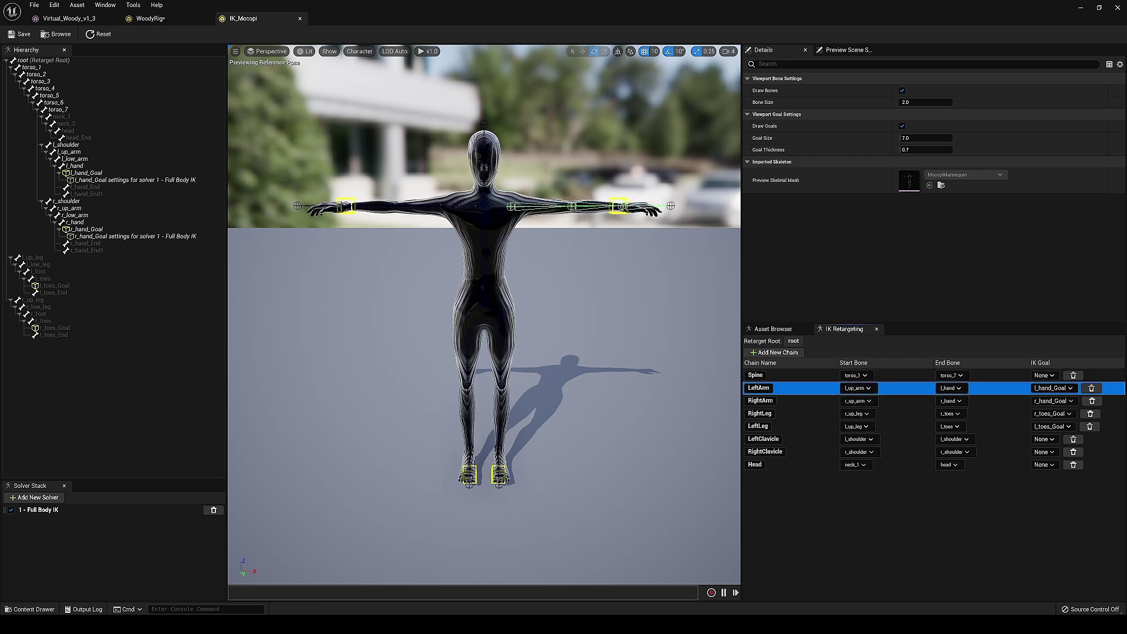
pyautogui.click(824, 401)
pyautogui.click(824, 413)
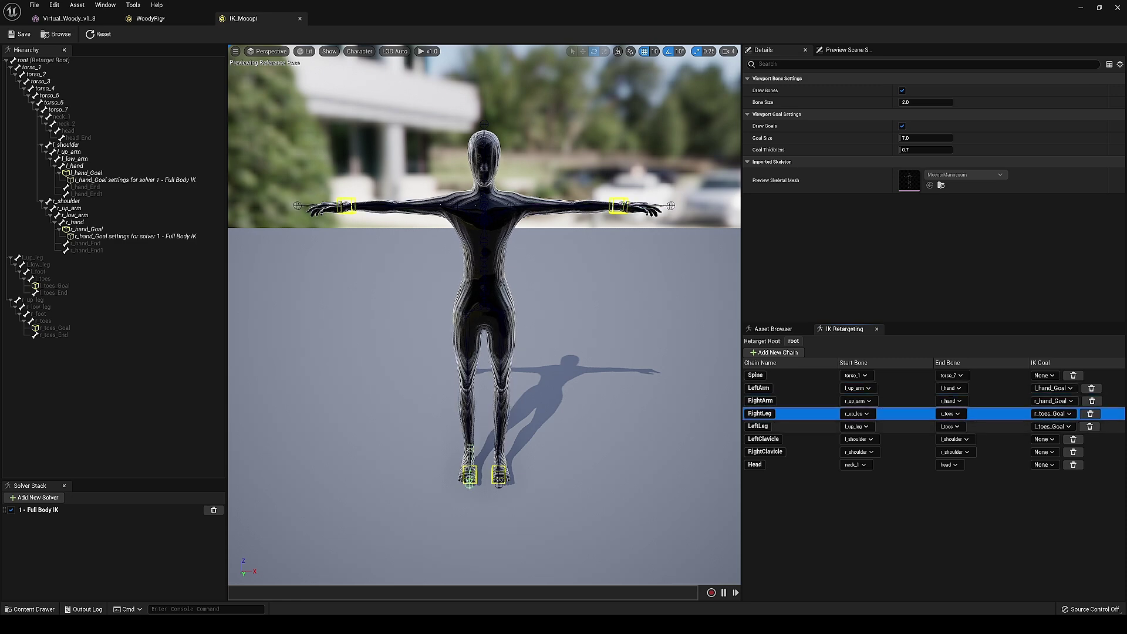
# Step: Examine the bones covered by the LeftLeg, RightClavicle, Head and Spine chains of IK_Mocopi
pyautogui.click(819, 427)
pyautogui.click(820, 452)
pyautogui.click(820, 465)
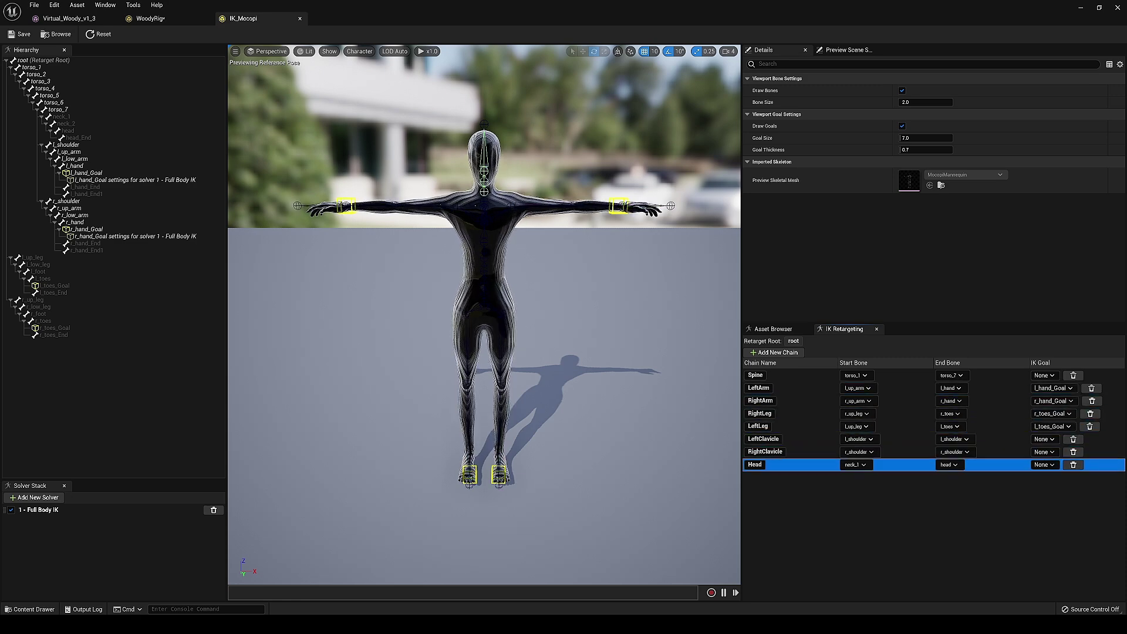
pyautogui.click(819, 376)
pyautogui.click(175, 19)
pyautogui.click(242, 19)
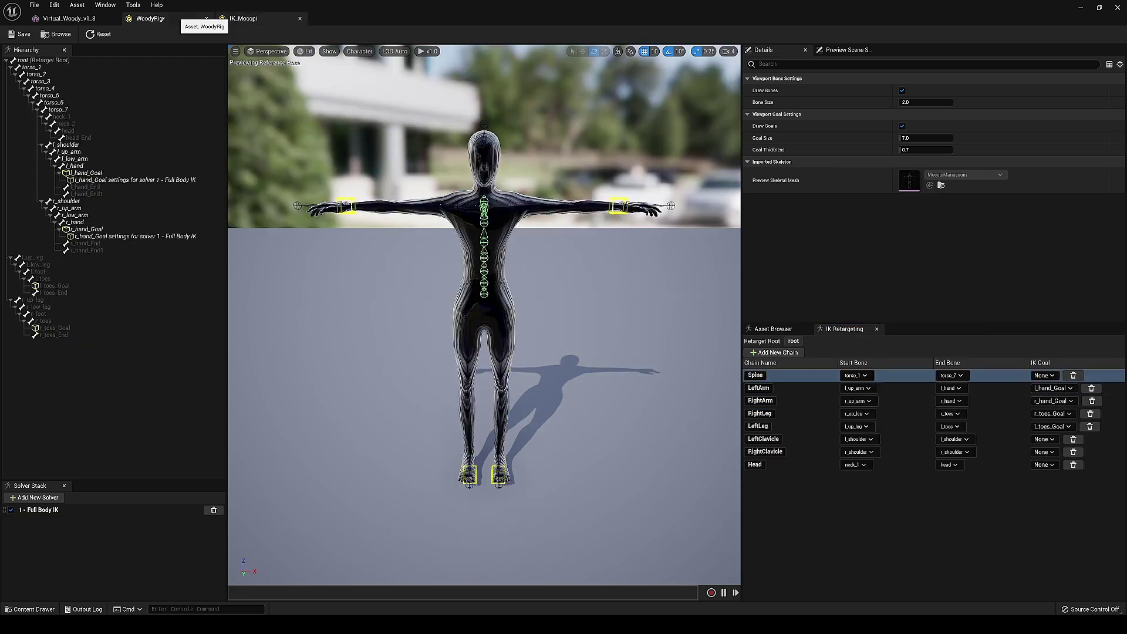
# Step: In WoodyRig, add the chains LeftClavicle on clavicle_l, RightClavicle on clavicle_r, and head from neck_01 to head
pyautogui.click(158, 19)
pyautogui.click(774, 353)
pyautogui.click(772, 440)
pyautogui.write('LeftClavicle')
pyautogui.click(774, 353)
pyautogui.write('RightClavicleHead')
pyautogui.click(949, 465)
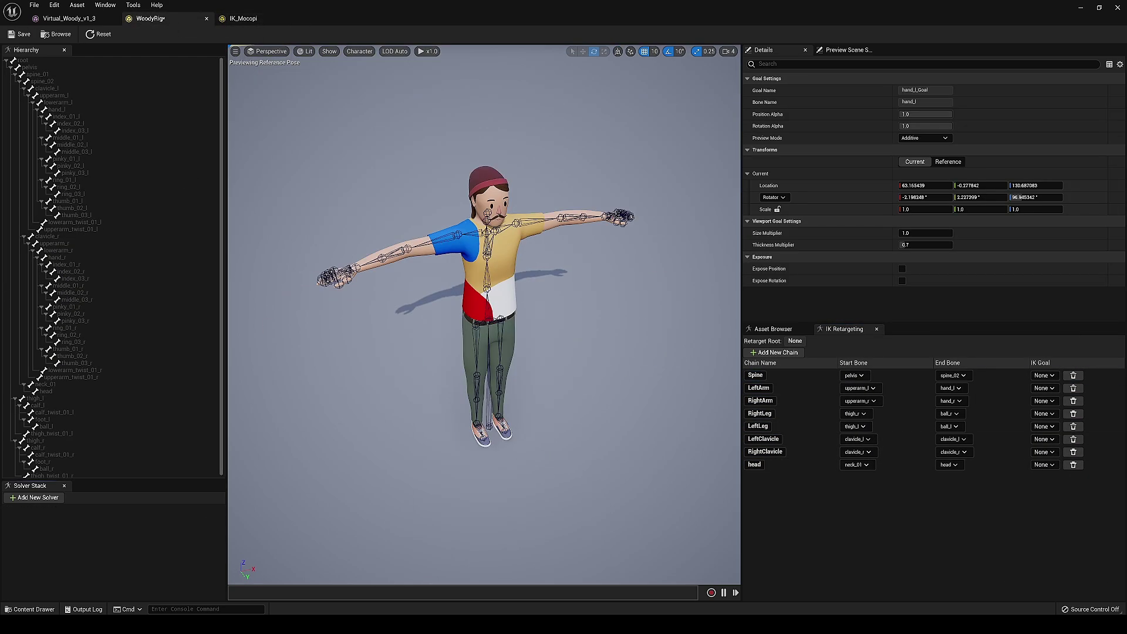
# Step: Add a Full Body IK solver to WoodyRig and create IK goals on the hand_r and hand_l bones
pyautogui.click(38, 497)
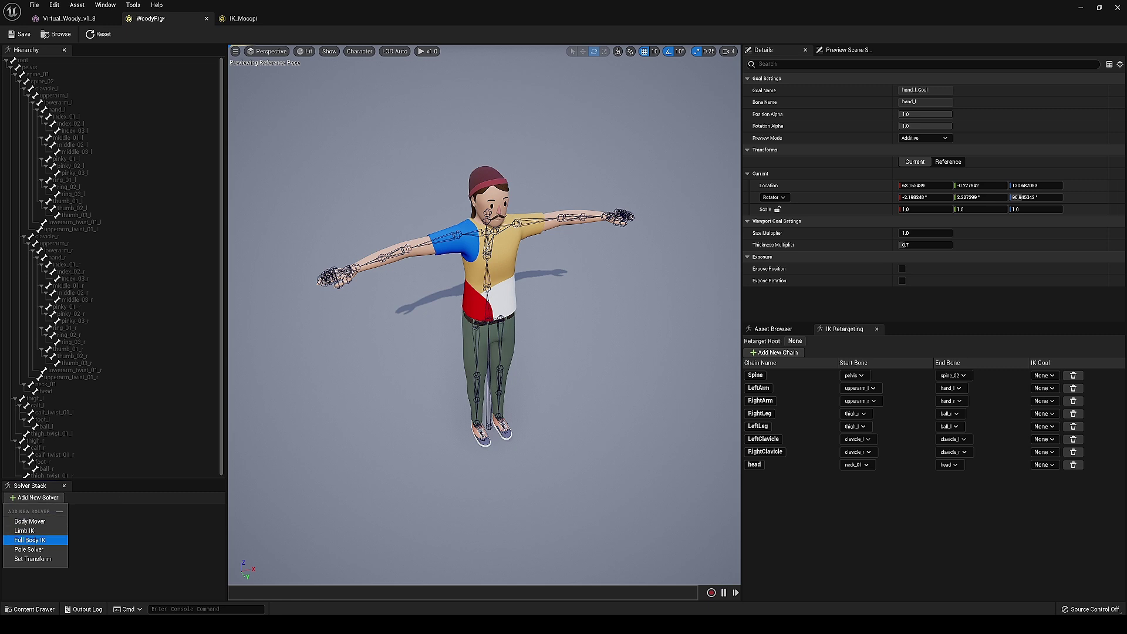
pyautogui.click(29, 540)
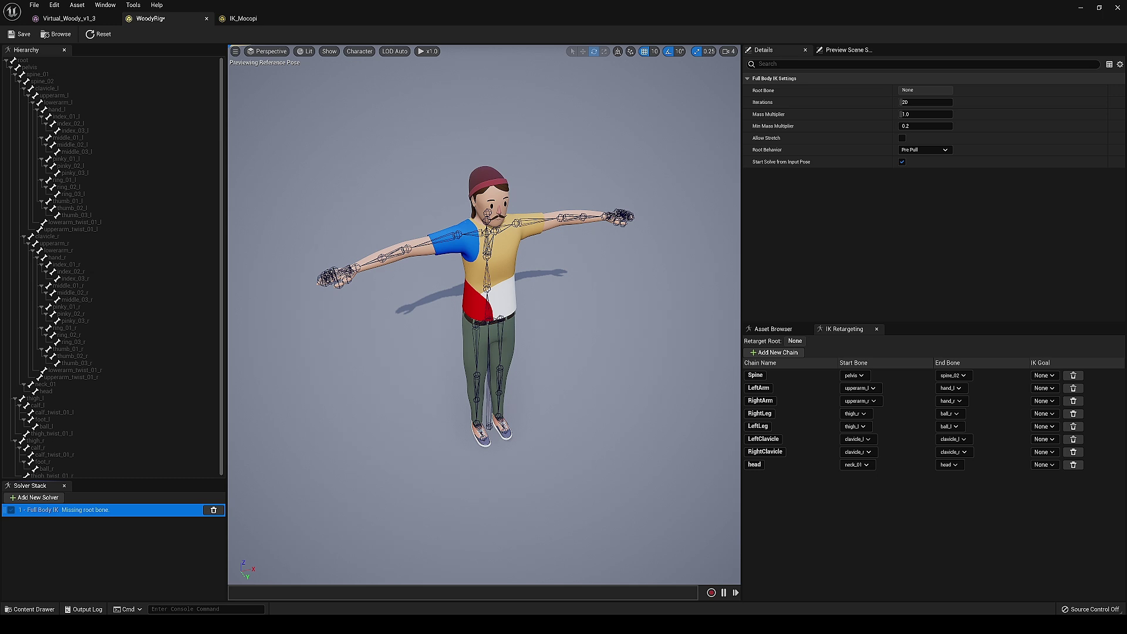
pyautogui.click(57, 258)
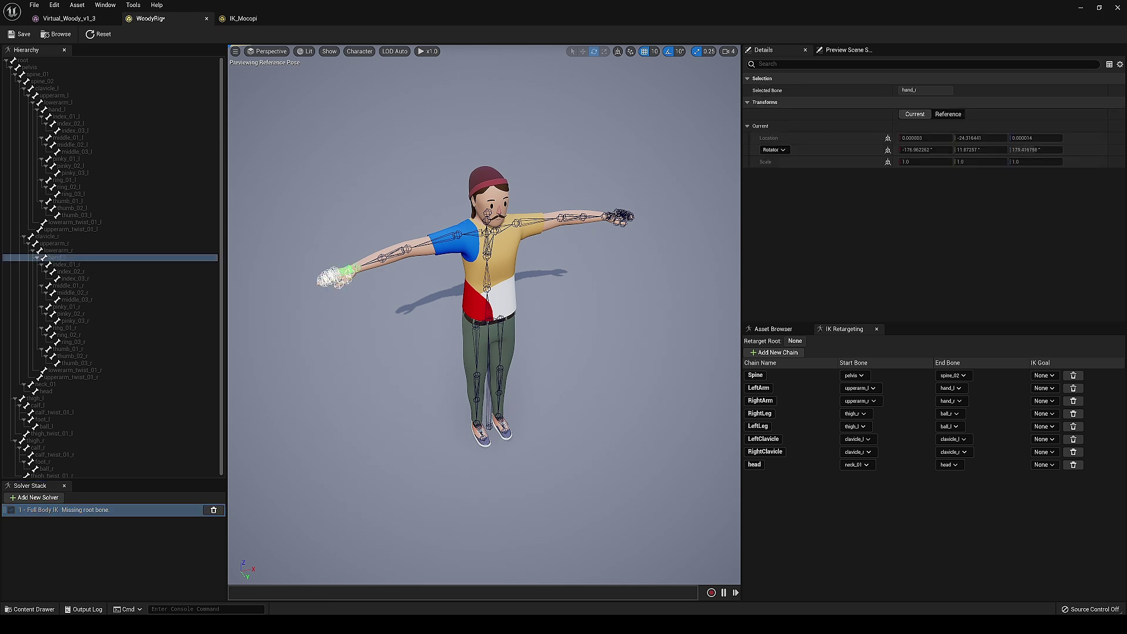
pyautogui.rightClick(83, 259)
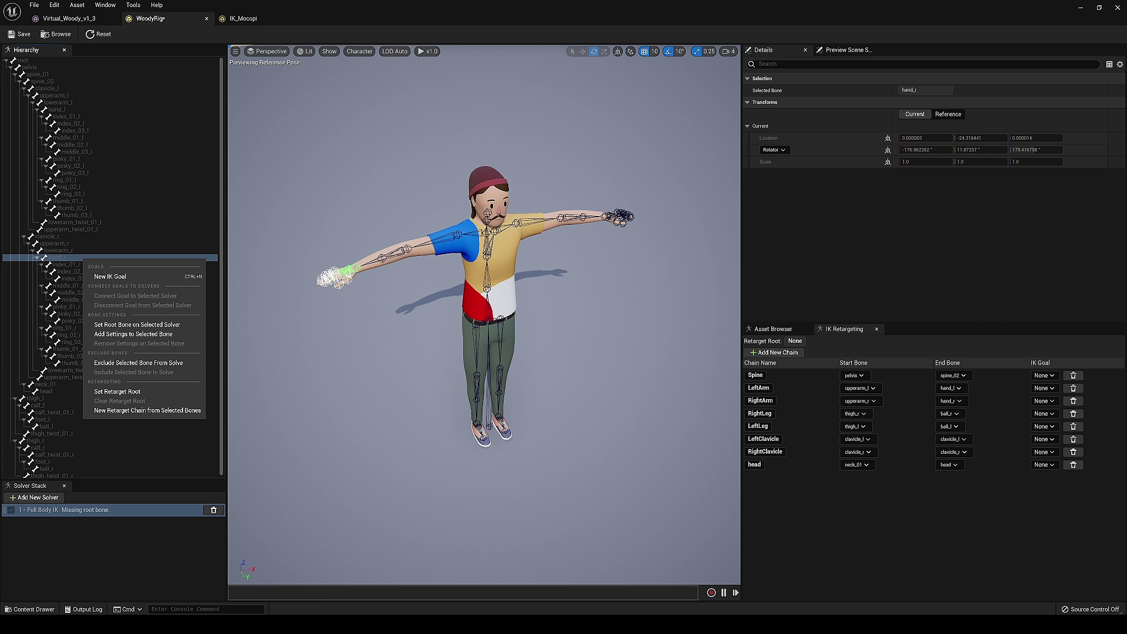
pyautogui.click(110, 277)
pyautogui.click(58, 110)
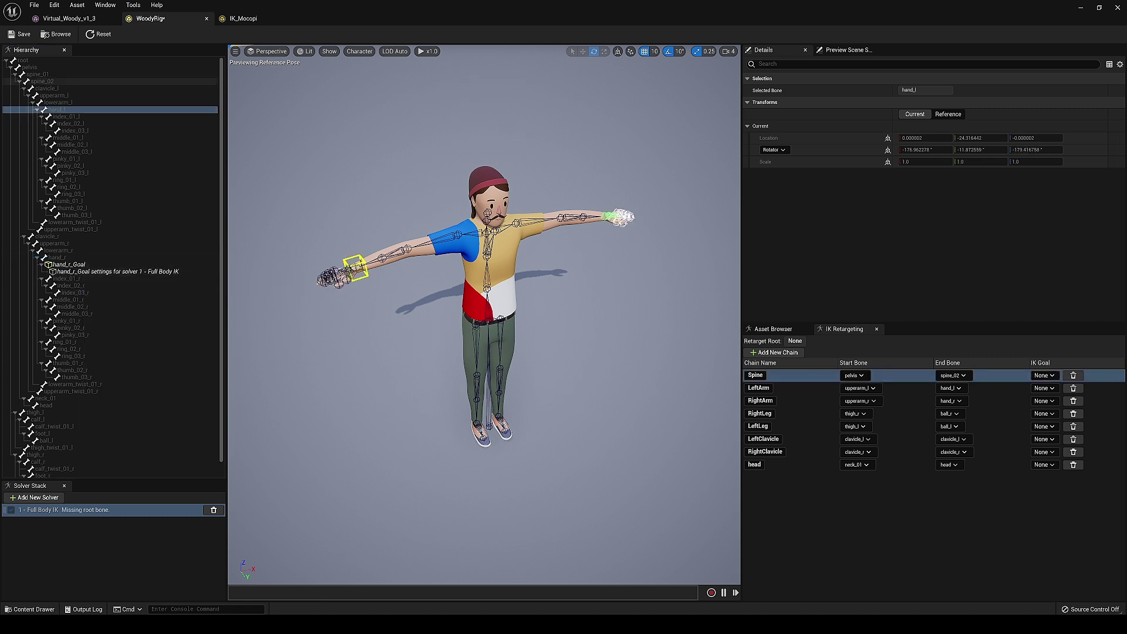
pyautogui.rightClick(64, 110)
pyautogui.click(100, 125)
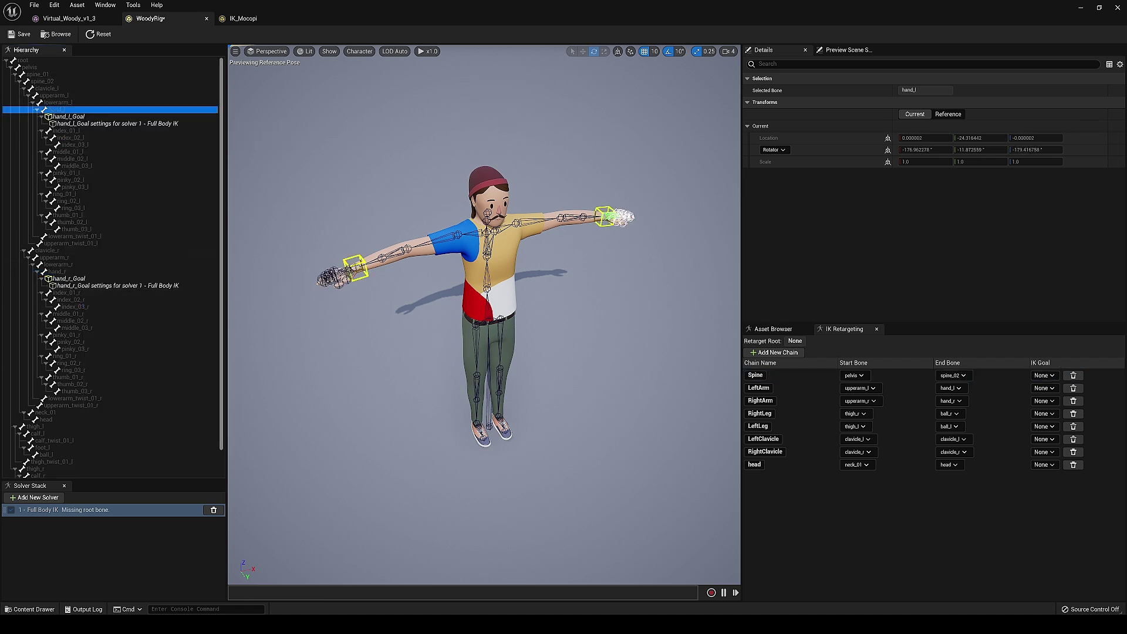
# Step: Create IK goals on both foot bones, foot_l and foot_r
pyautogui.scroll(-2, 112, 294)
pyautogui.click(47, 460)
pyautogui.rightClick(63, 460)
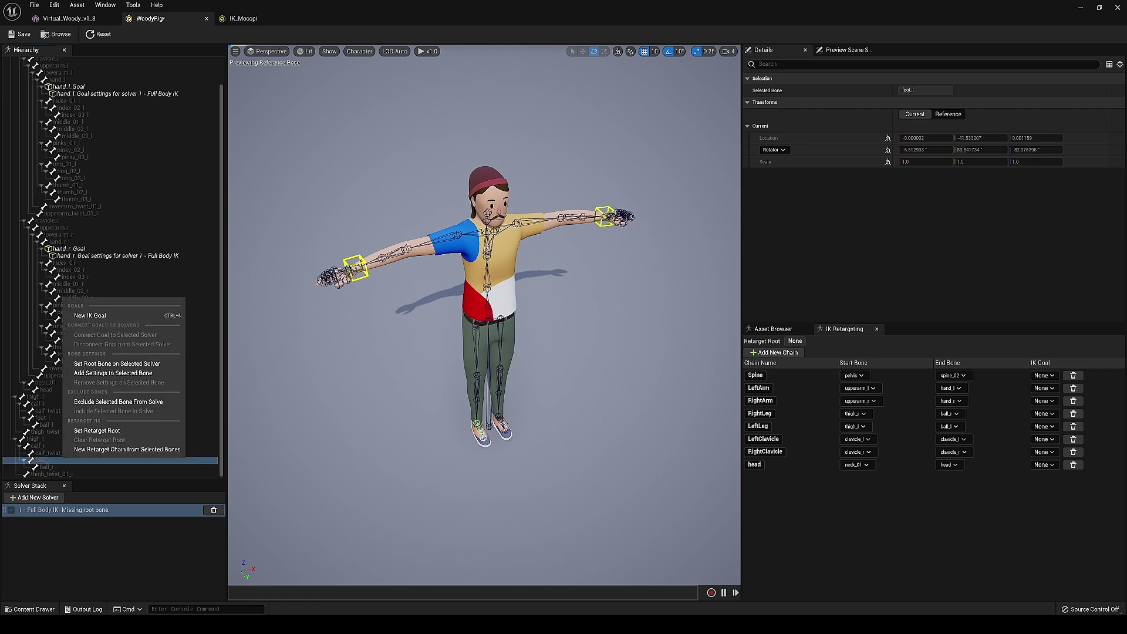
pyautogui.click(94, 316)
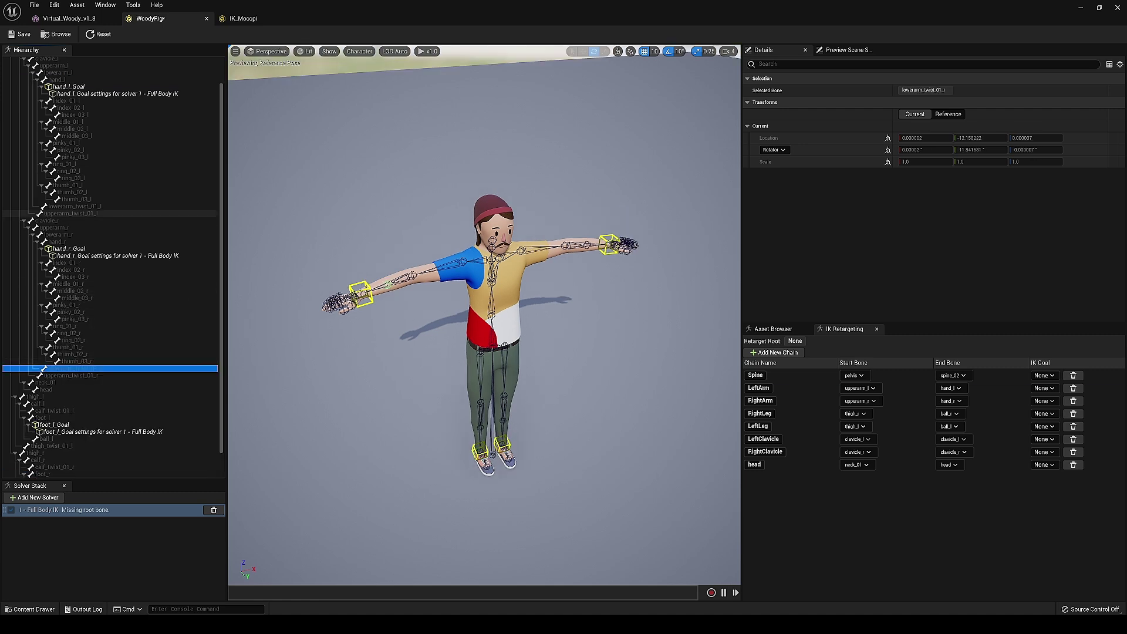
# Step: Set the root bone as the retarget root and as the root bone of the Full Body IK solver
pyautogui.click(106, 150)
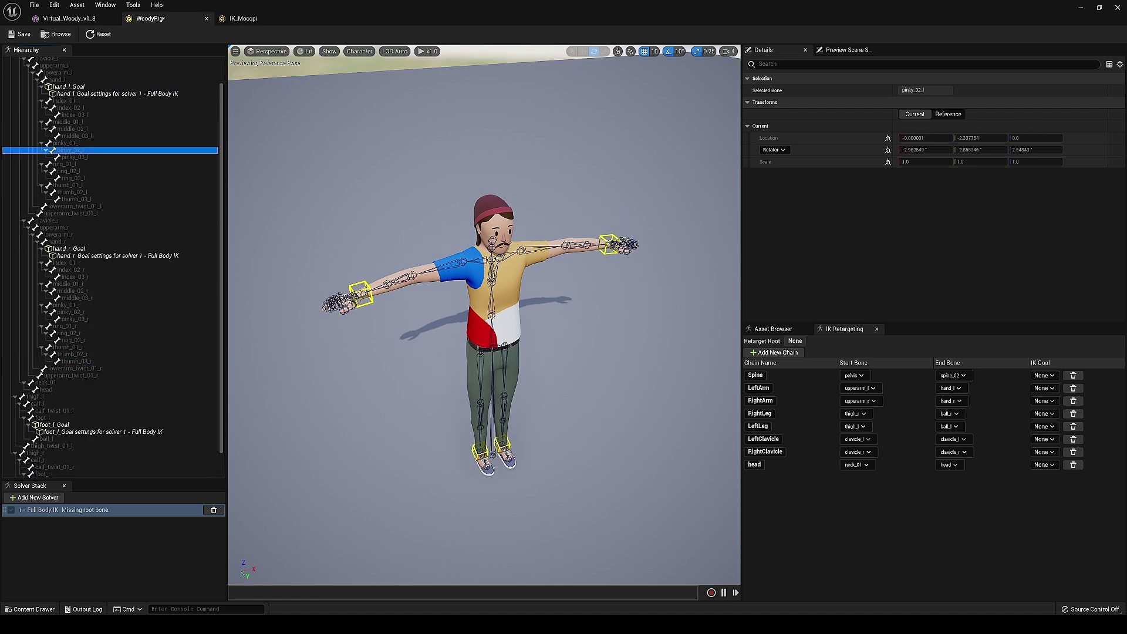
pyautogui.scroll(2, 106, 145)
pyautogui.click(23, 60)
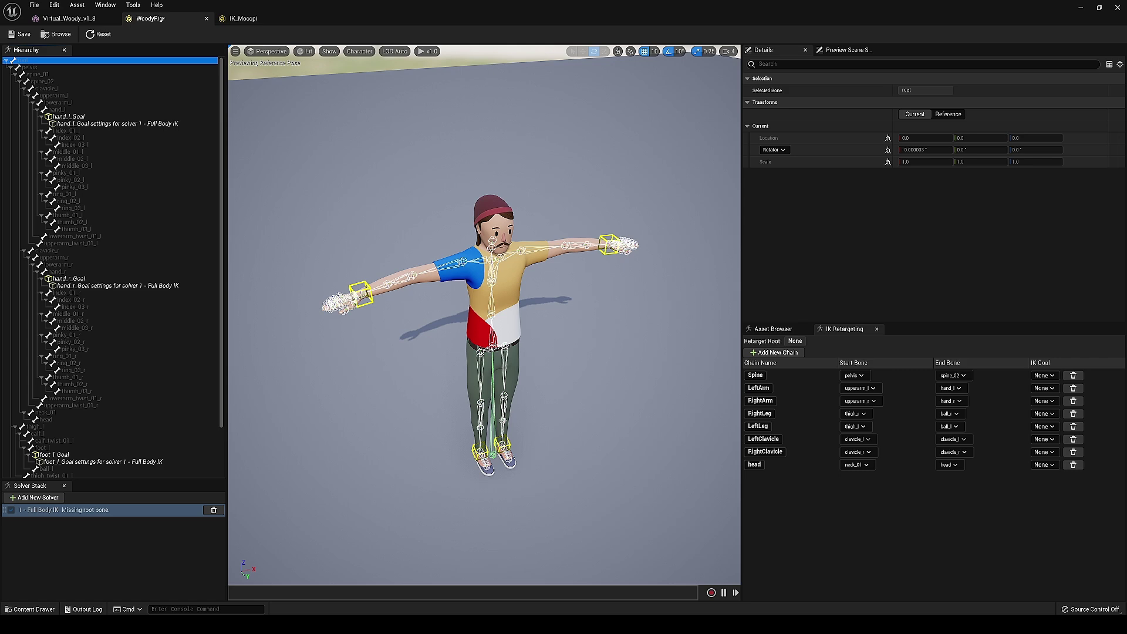
pyautogui.rightClick(39, 61)
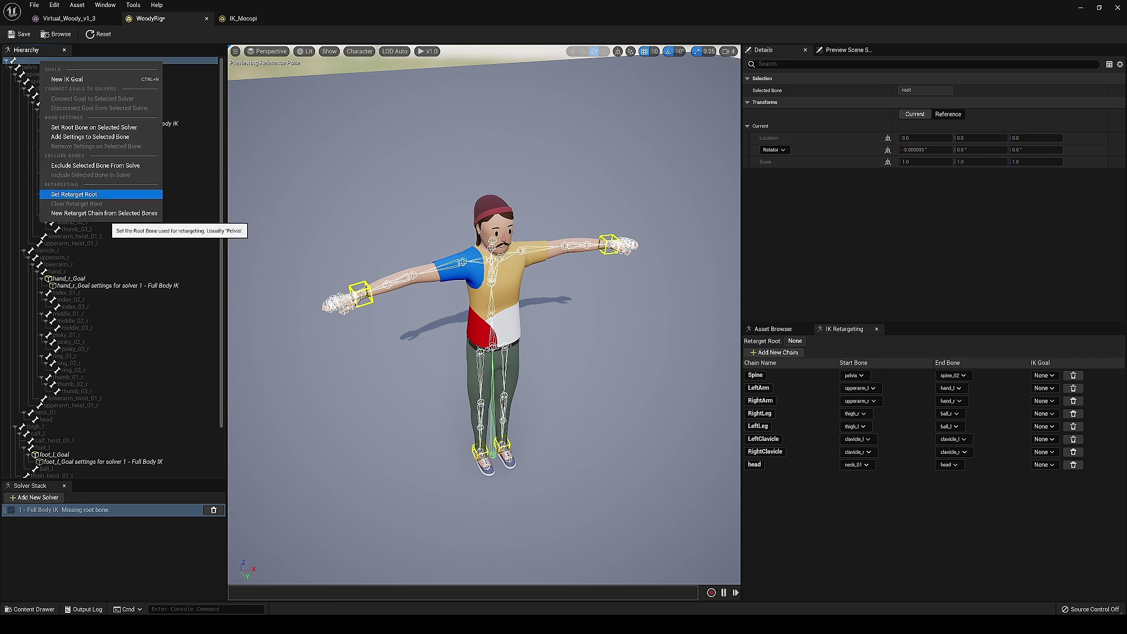
pyautogui.click(102, 194)
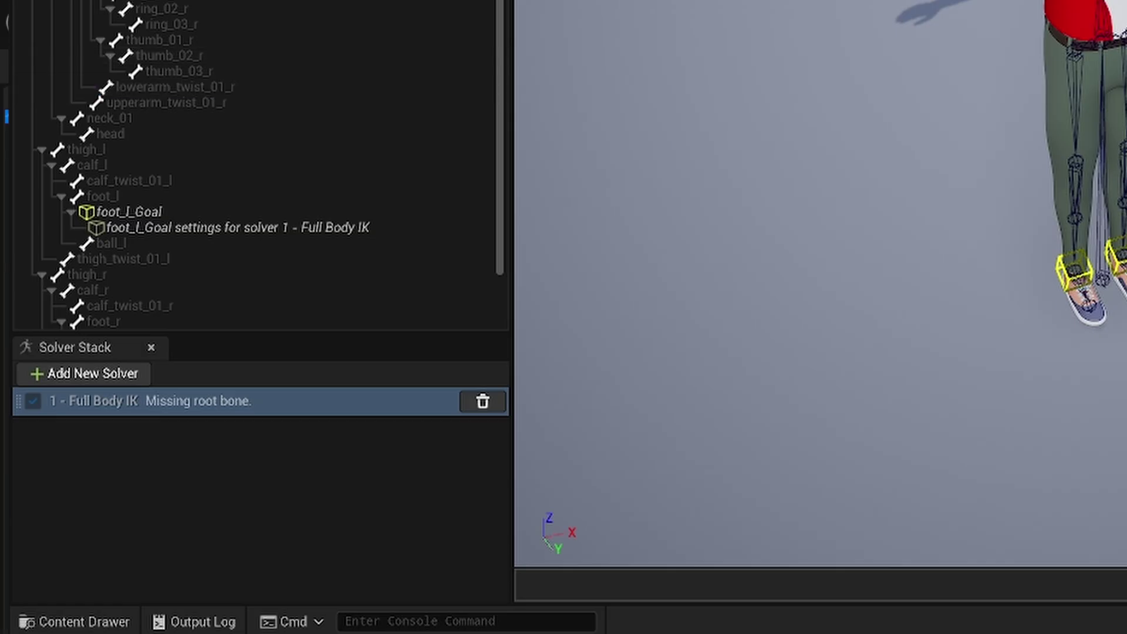
pyautogui.scroll(2, 259, 165)
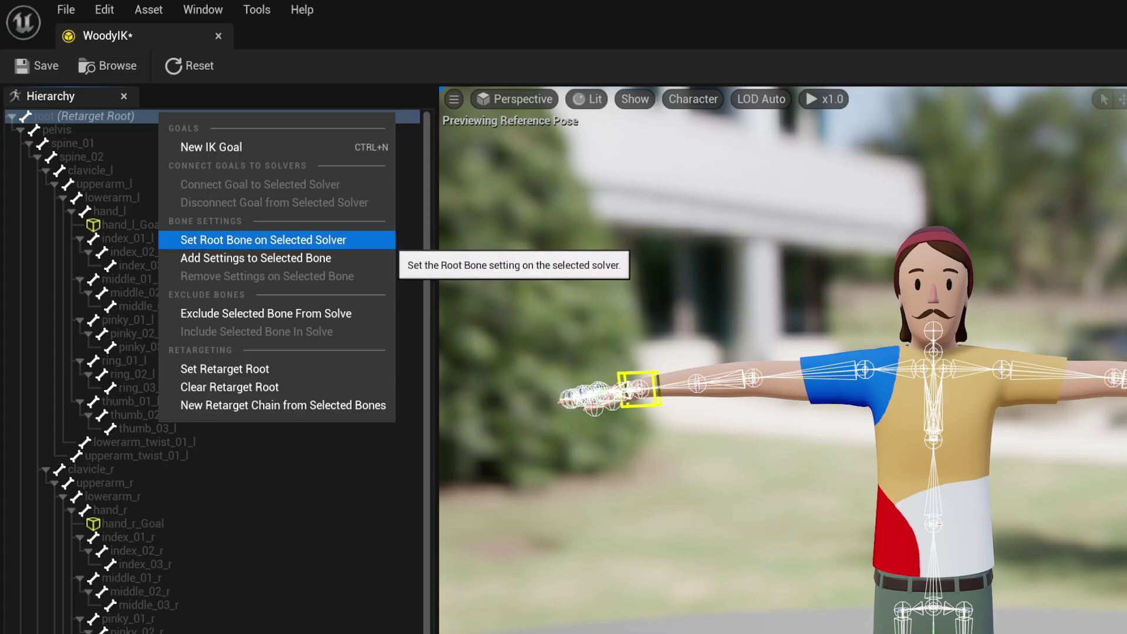
pyautogui.click(353, 240)
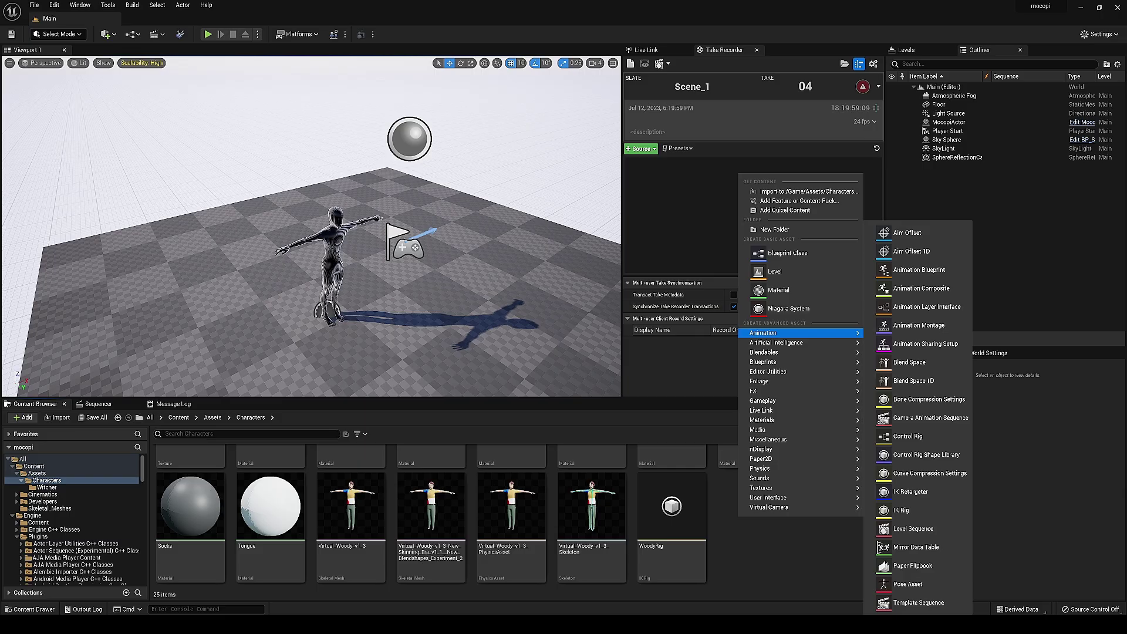
# Step: Create an IK Retargeter in the Characters folder with IK_Mocopi as its source rig and name it MocopiToWoodyRig
pyautogui.click(904, 489)
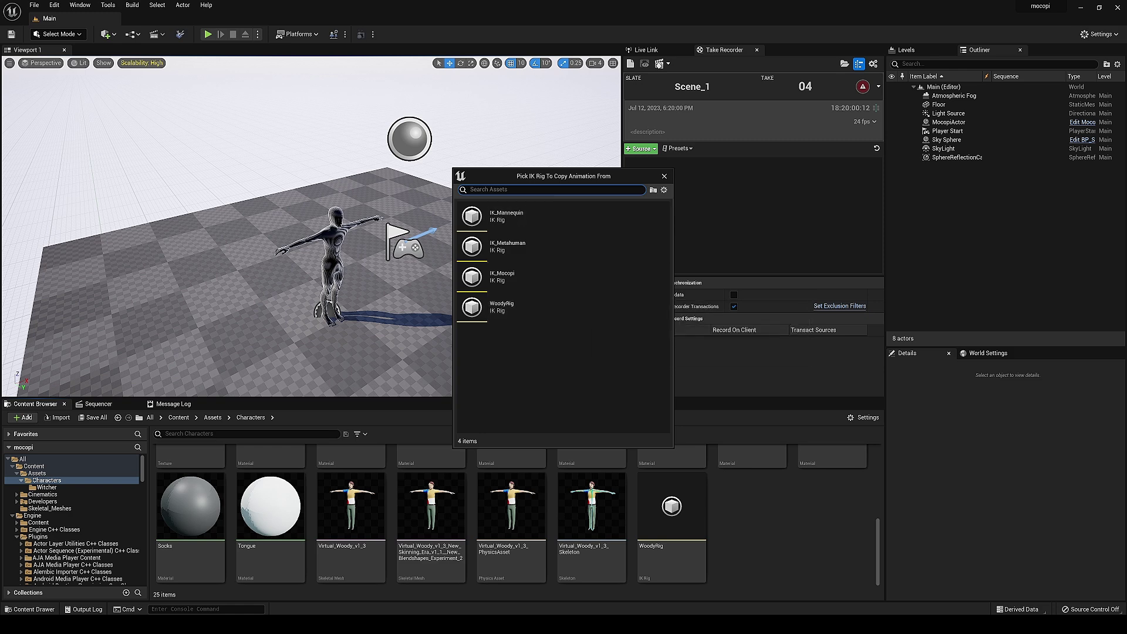
pyautogui.write('mocopi')
pyautogui.click(519, 277)
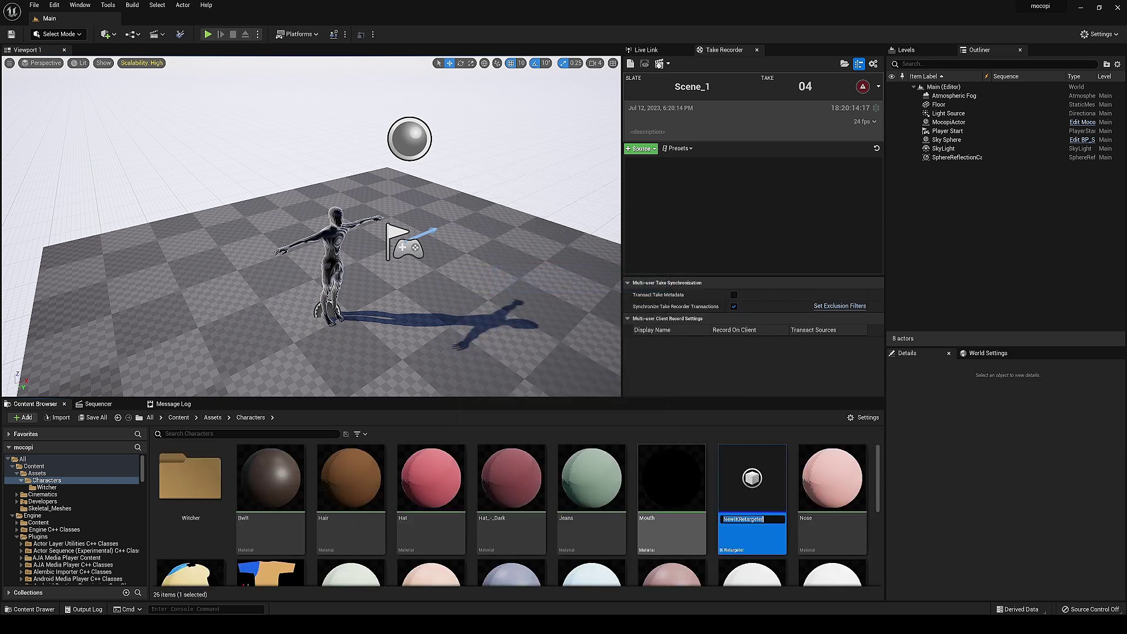
pyautogui.write('M')
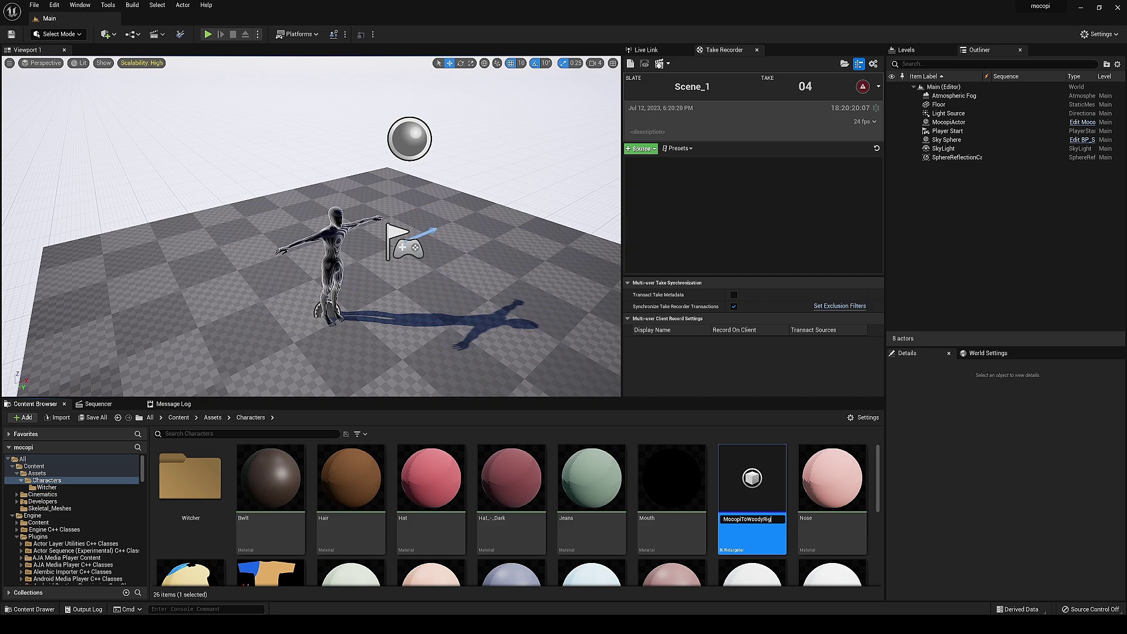
pyautogui.write('ocopiToWoodyRig')
pyautogui.press('Return')
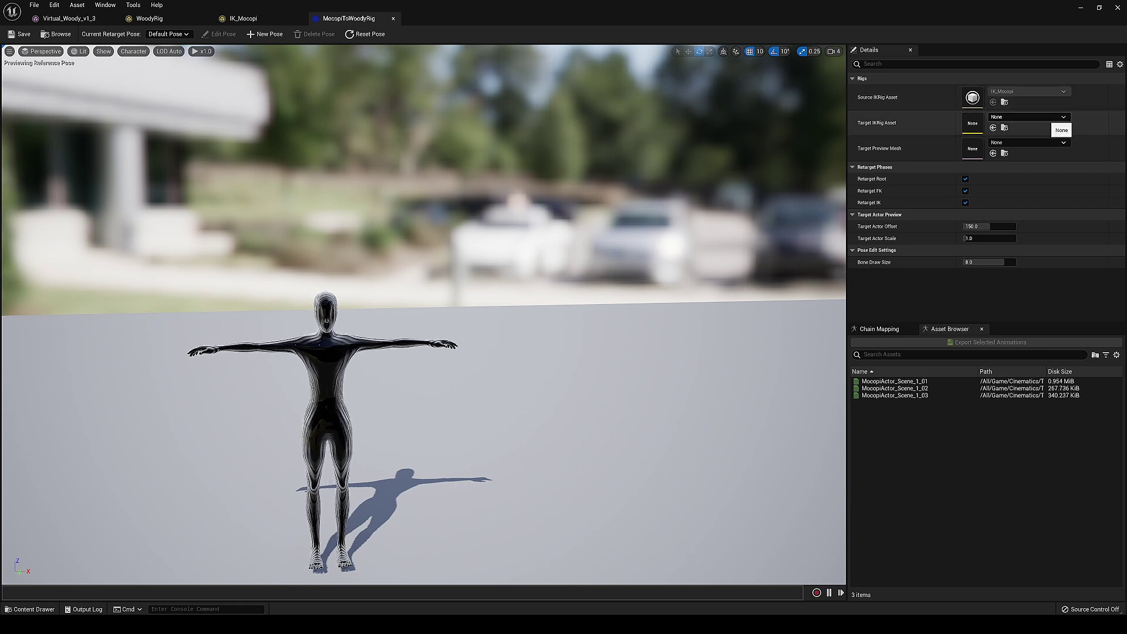
# Step: Set the retargeter's target IK rig to WoodyRig and preview the MocopiActor_Scene_1_01 and MocopiActor_Scene_1_02 animations
pyautogui.click(1054, 117)
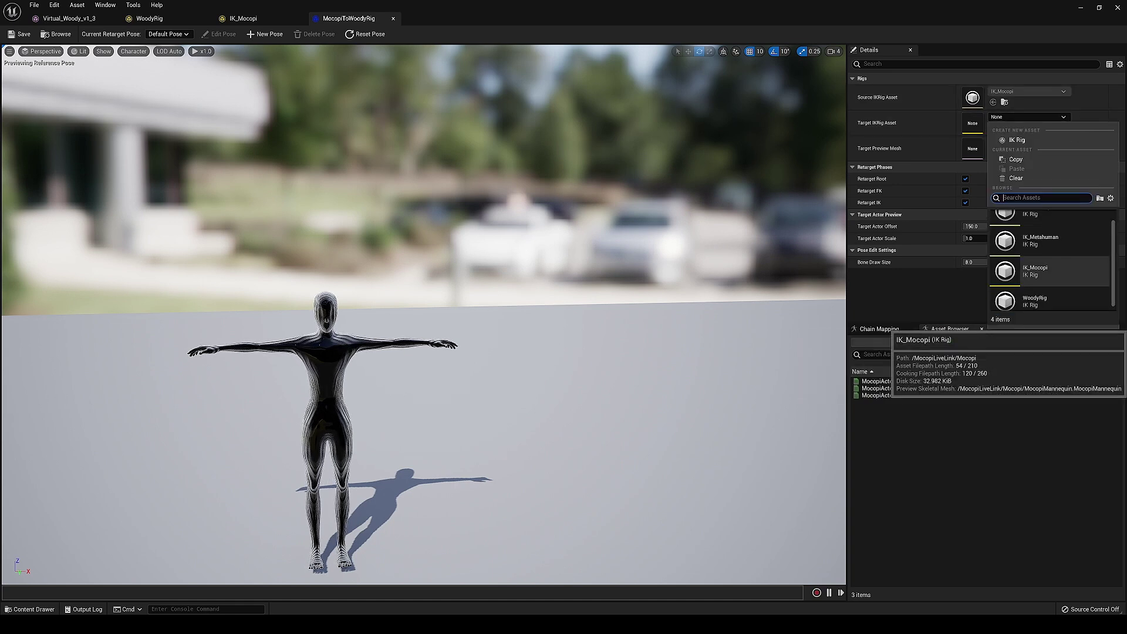
pyautogui.click(1034, 300)
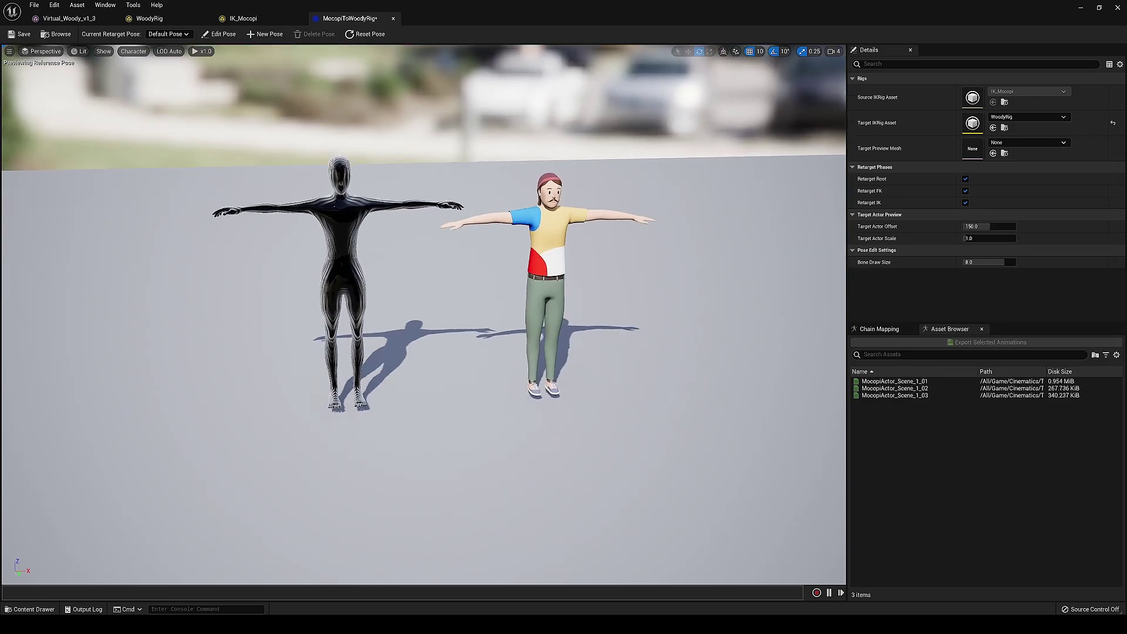
pyautogui.click(892, 382)
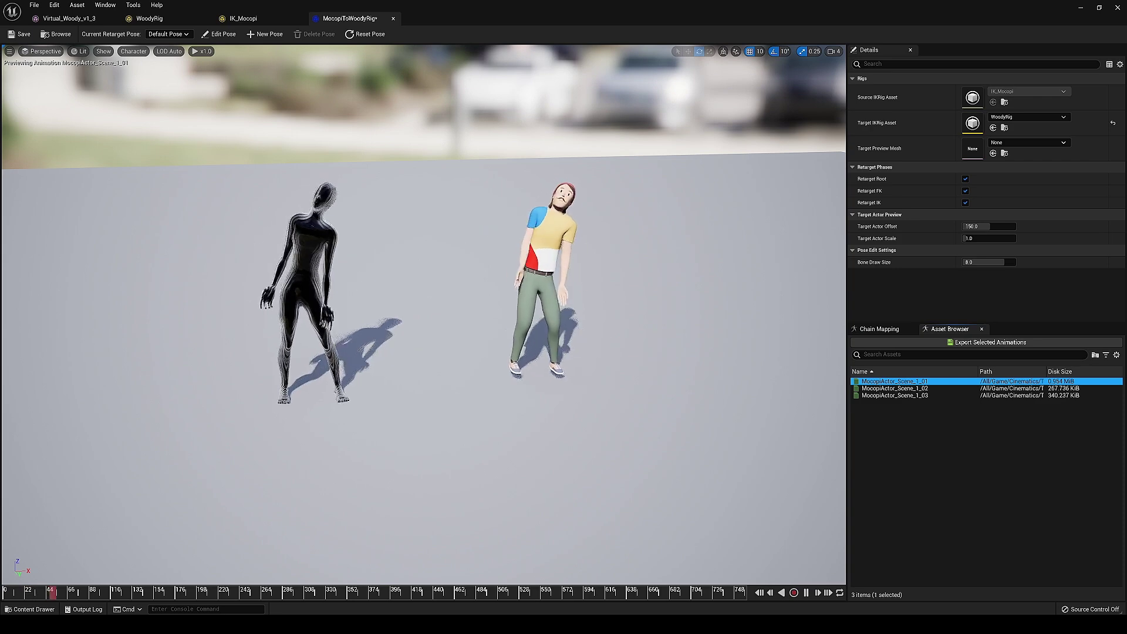
pyautogui.moveTo(875, 389)
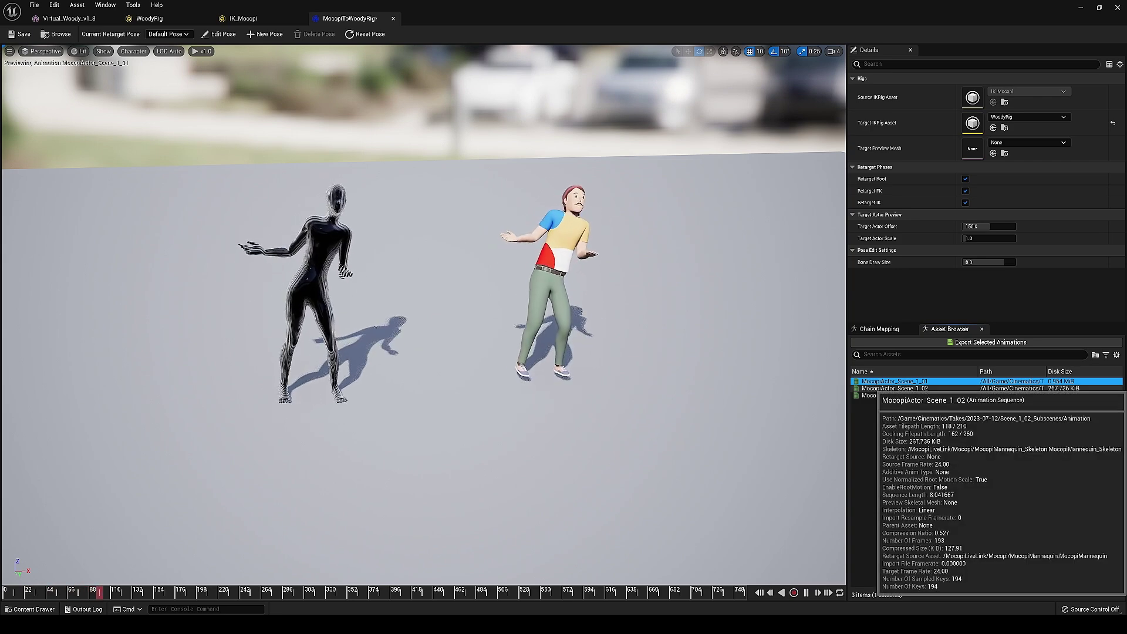
pyautogui.click(875, 389)
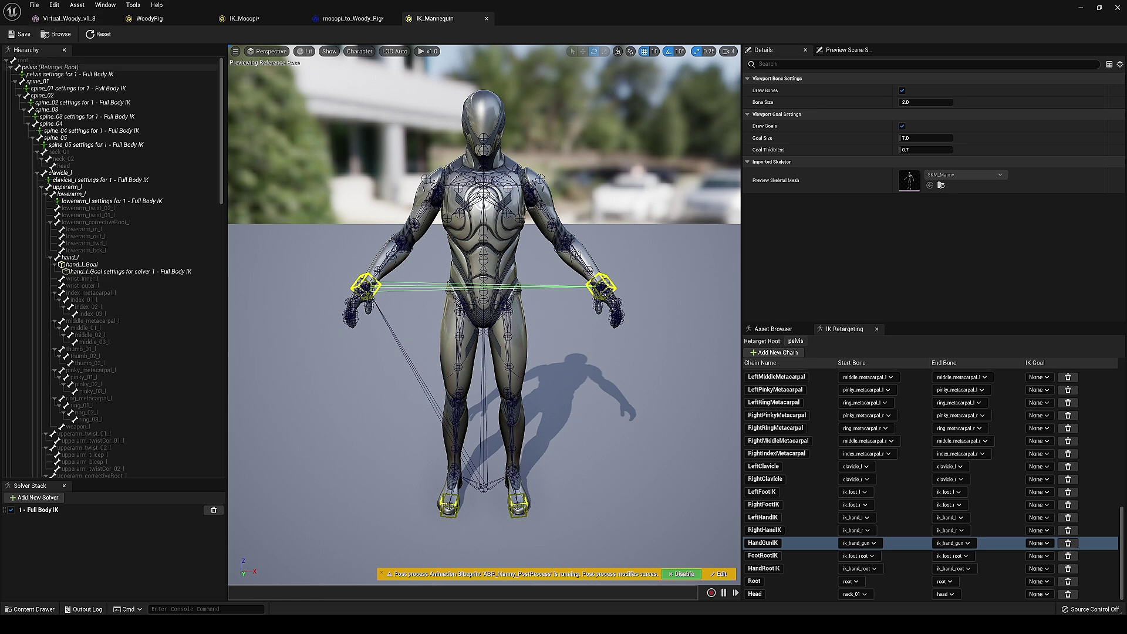
# Step: Compare IK_Mannequin's retarget root, Full Body IK settings and Spine chain with the Spine start bone in WoodyRig
pyautogui.click(50, 67)
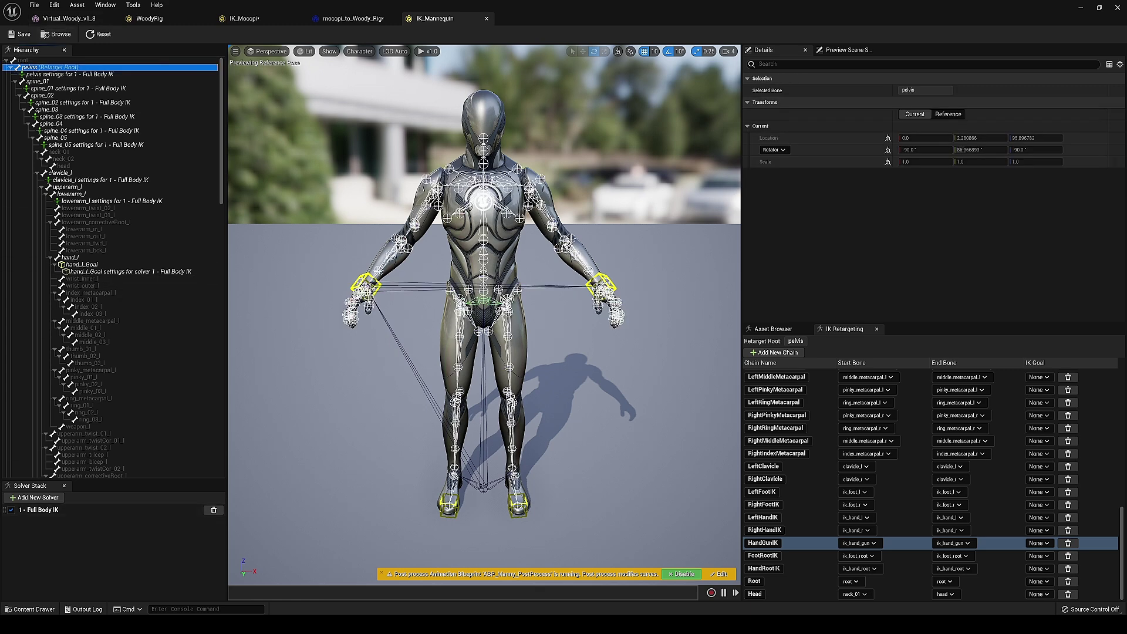
pyautogui.click(59, 510)
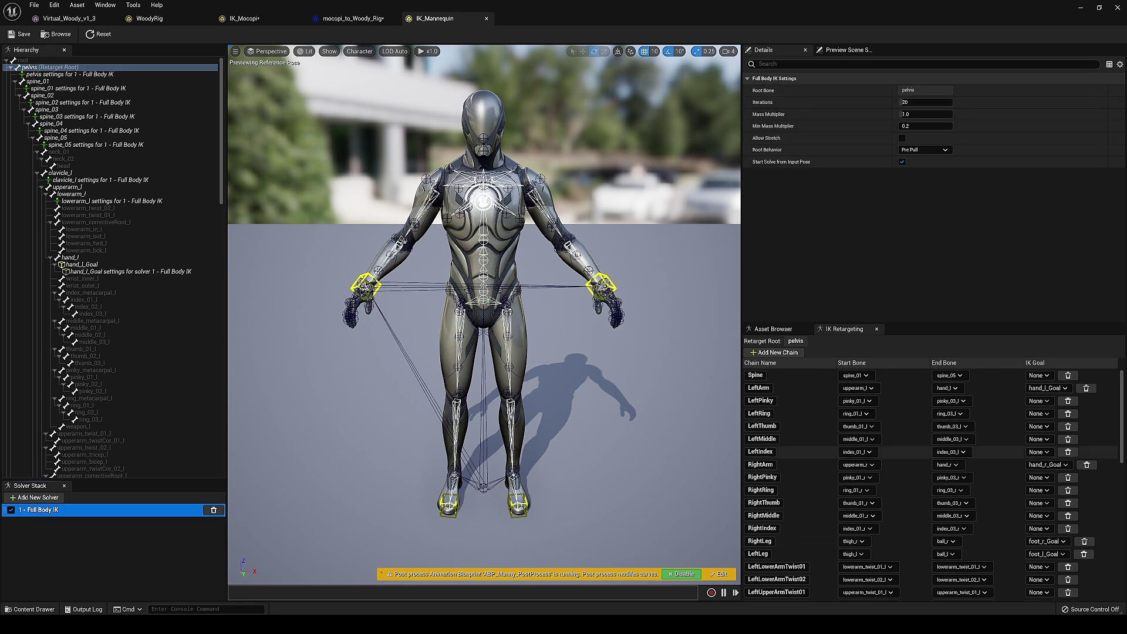
pyautogui.click(801, 376)
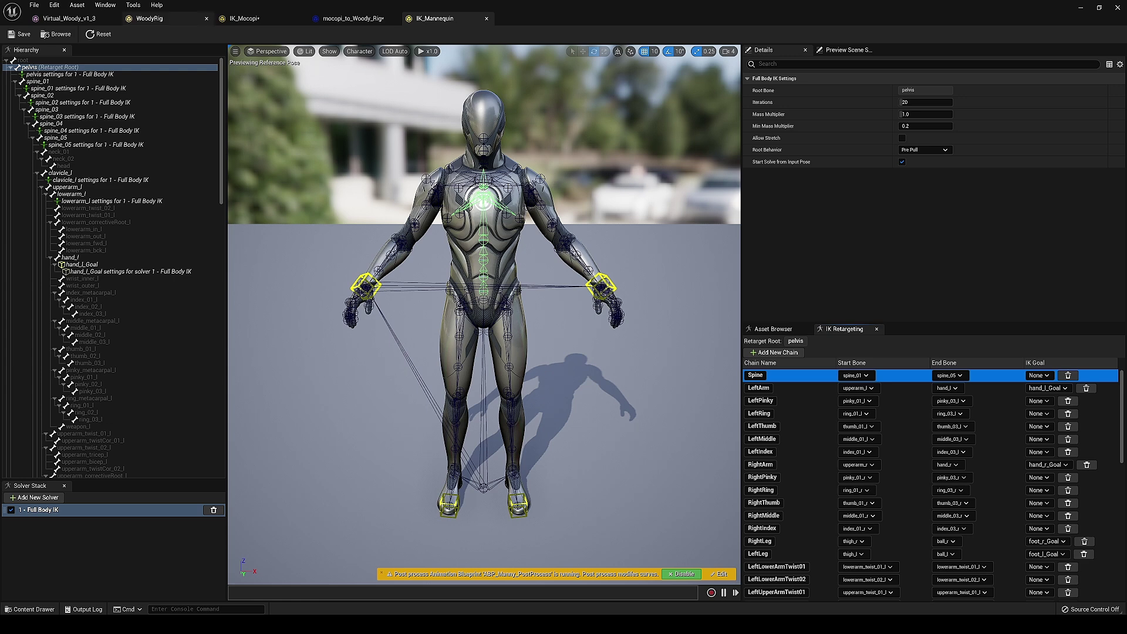
pyautogui.click(150, 18)
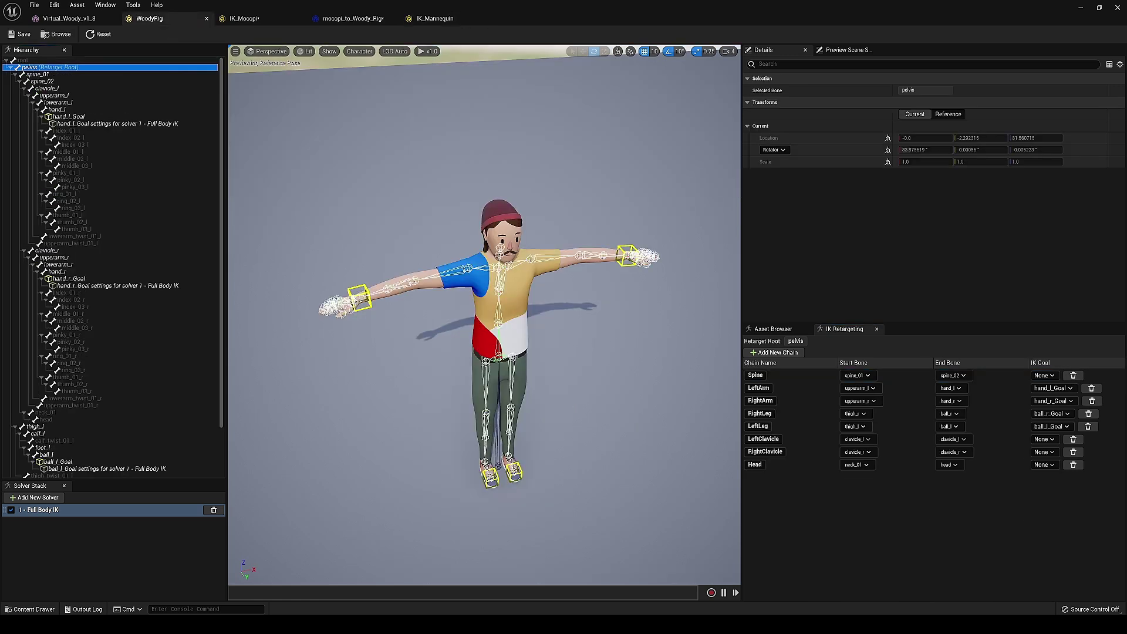
pyautogui.click(858, 375)
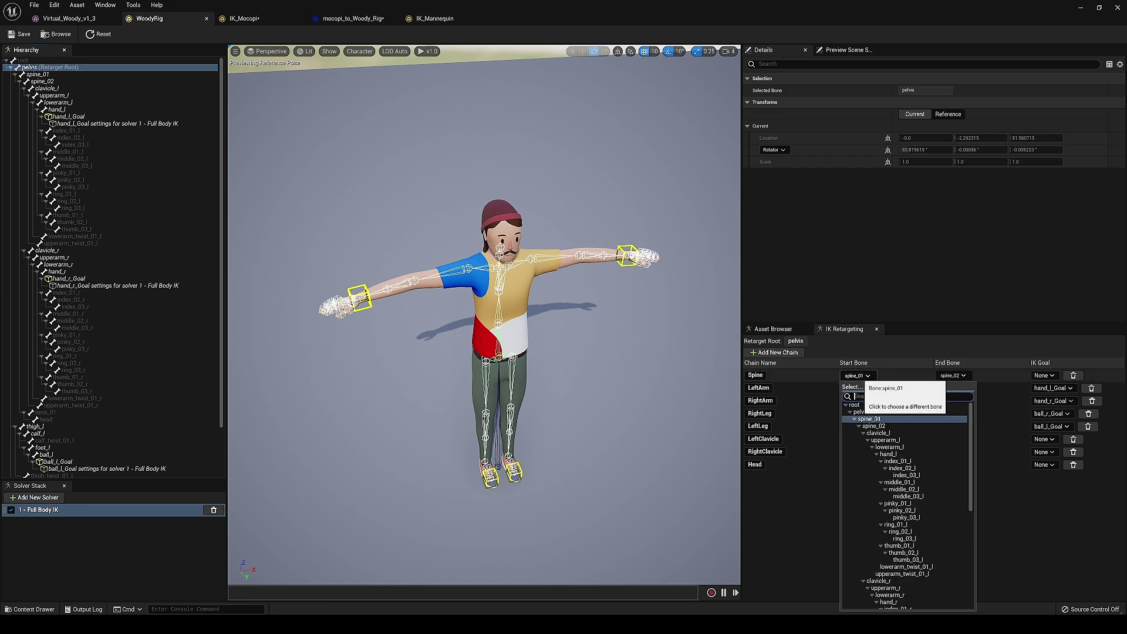
pyautogui.press('Escape')
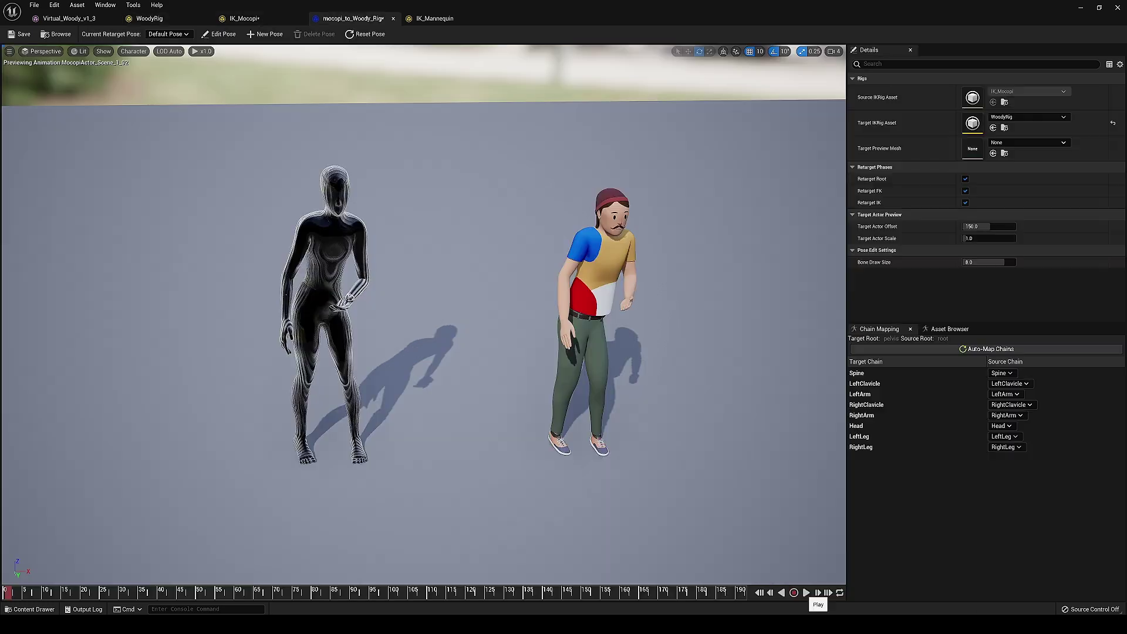
# Step: Preview the retargeted MocopiActor_Scene_1_02 animation on Woody and export it to the Content/Assets folder
pyautogui.click(806, 593)
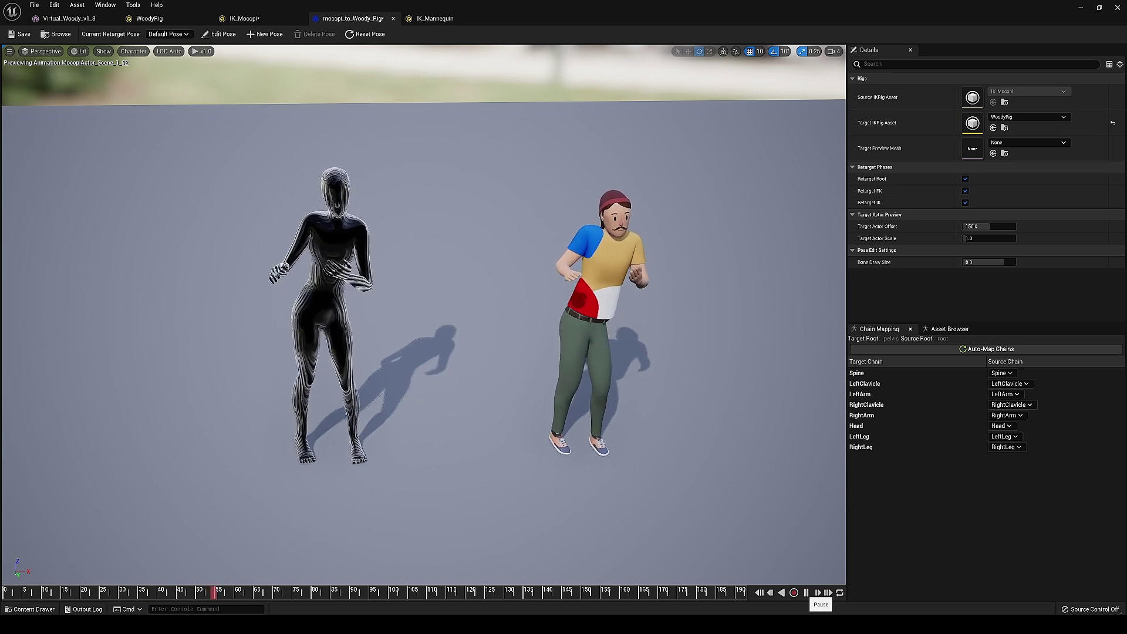
pyautogui.click(807, 592)
pyautogui.click(950, 330)
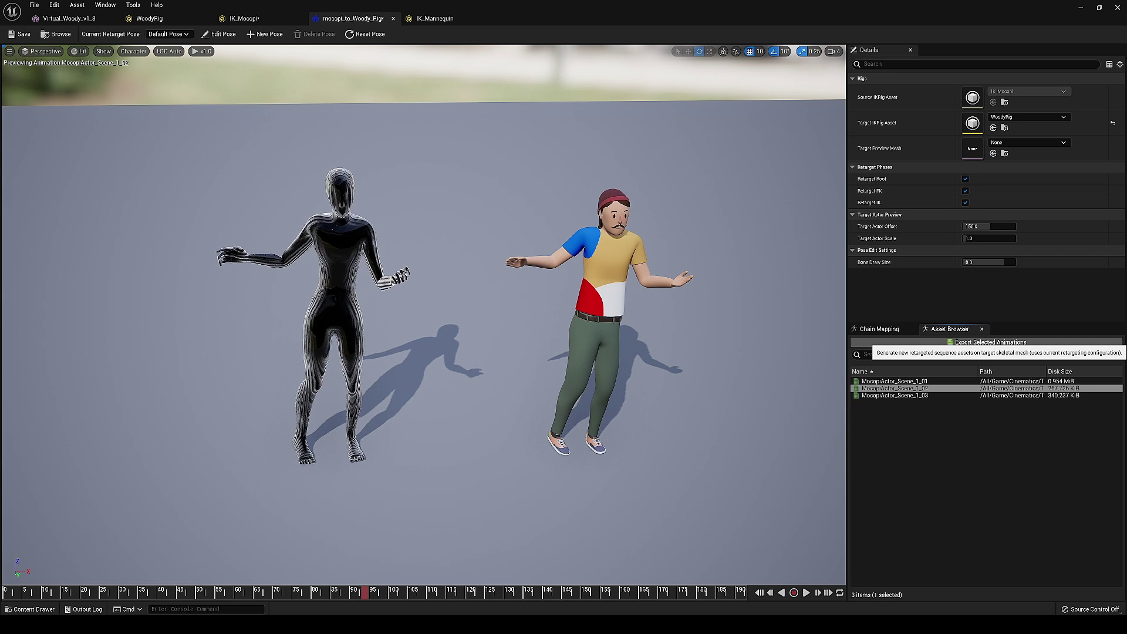
pyautogui.click(990, 342)
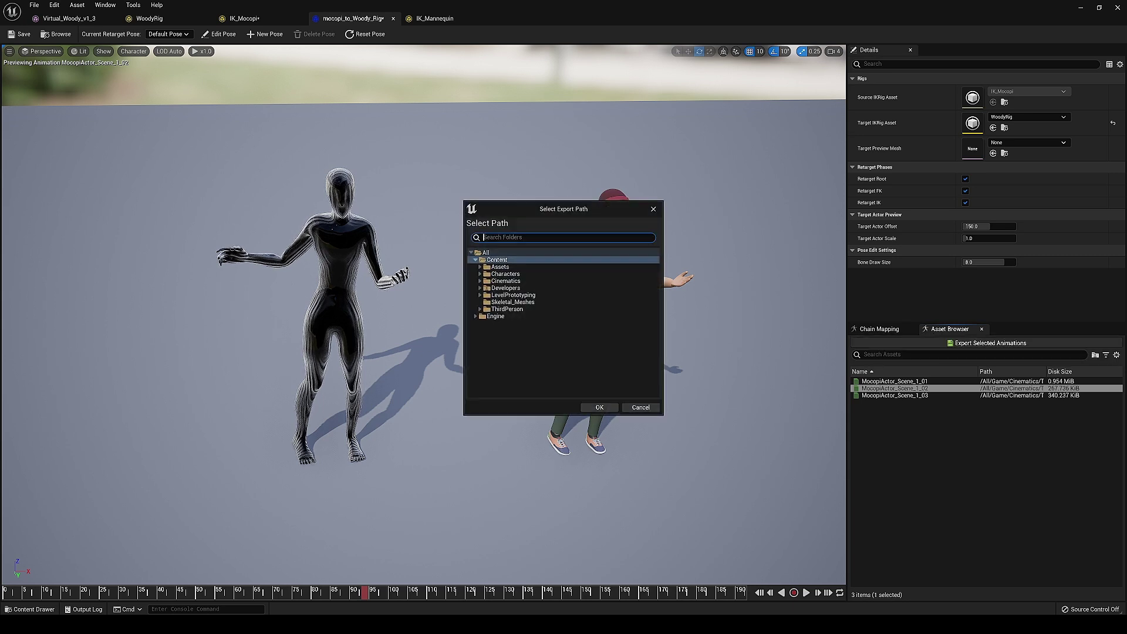
pyautogui.moveTo(564, 209); pyautogui.dragTo(821, 173)
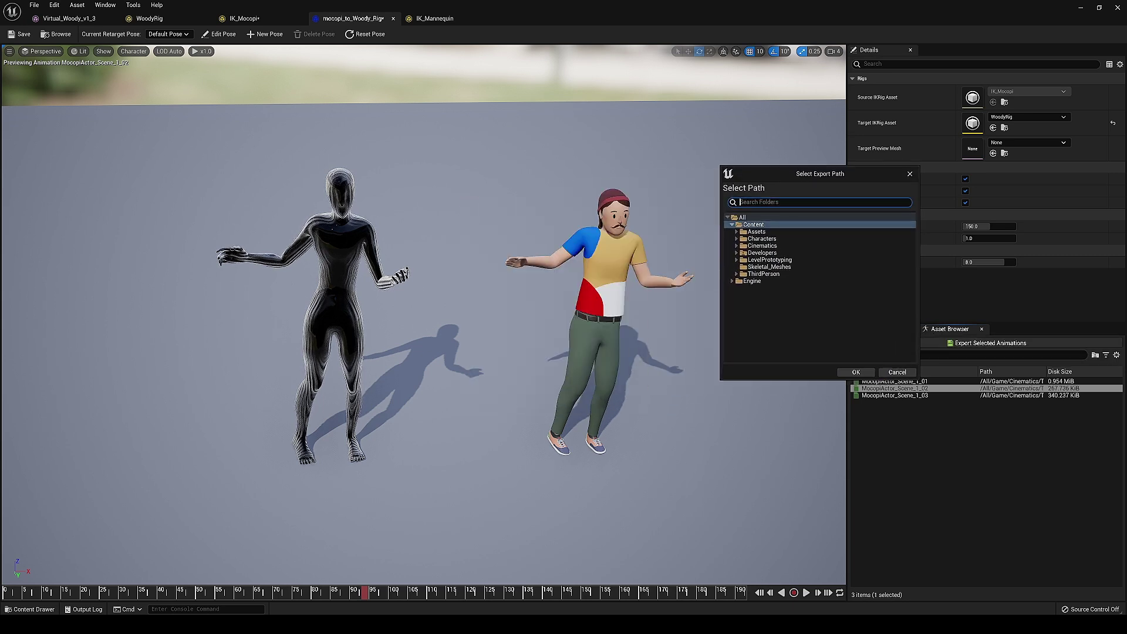
pyautogui.click(736, 232)
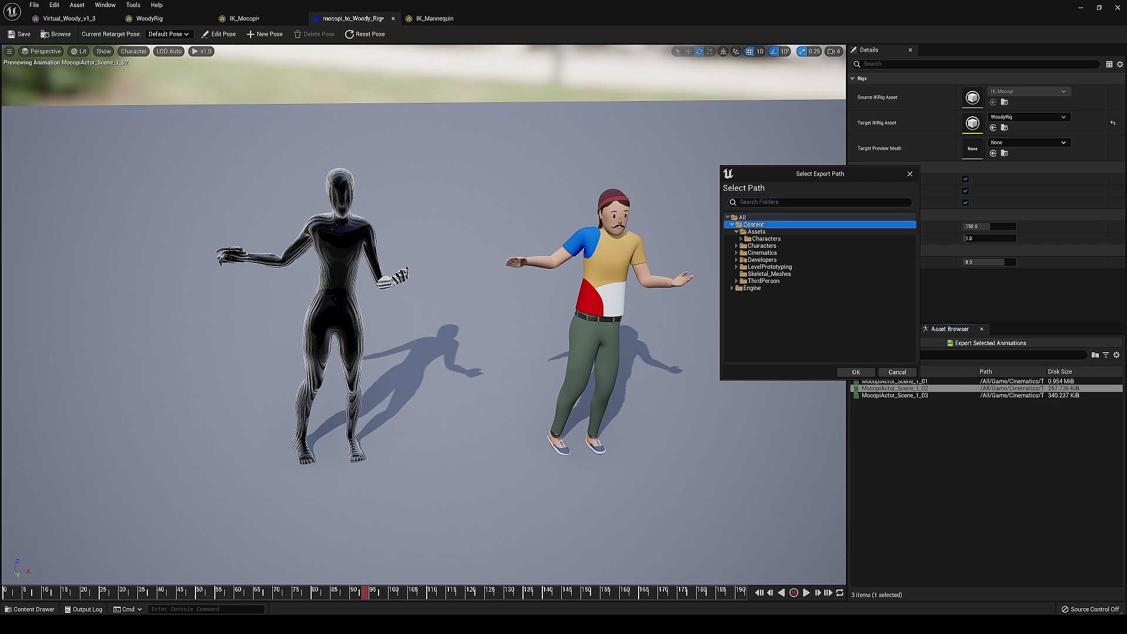
pyautogui.click(757, 232)
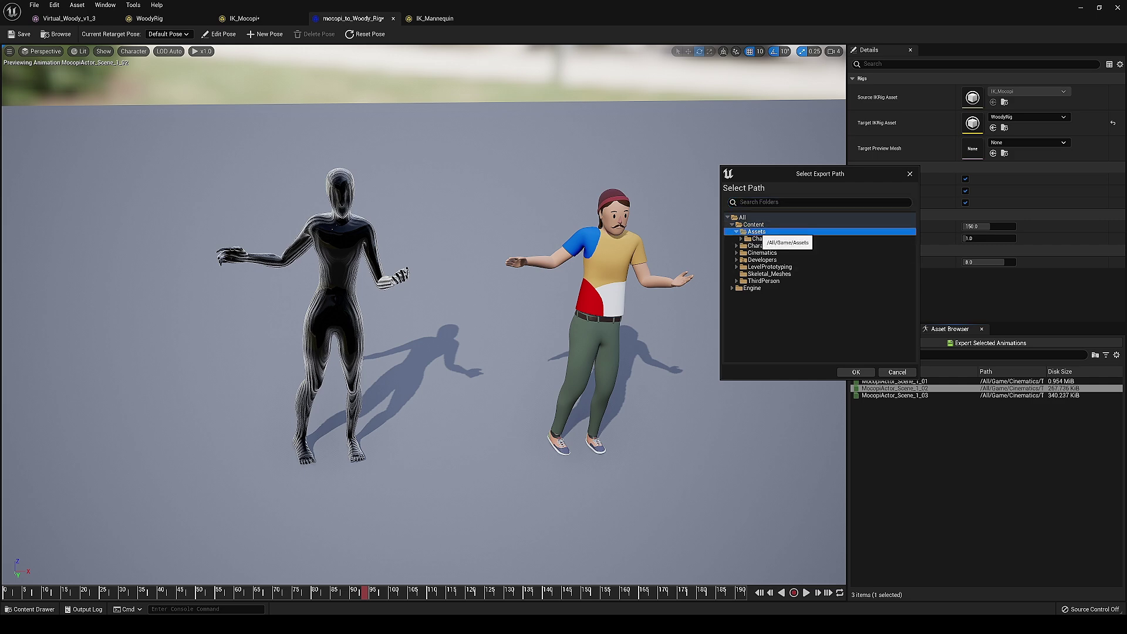
pyautogui.click(856, 373)
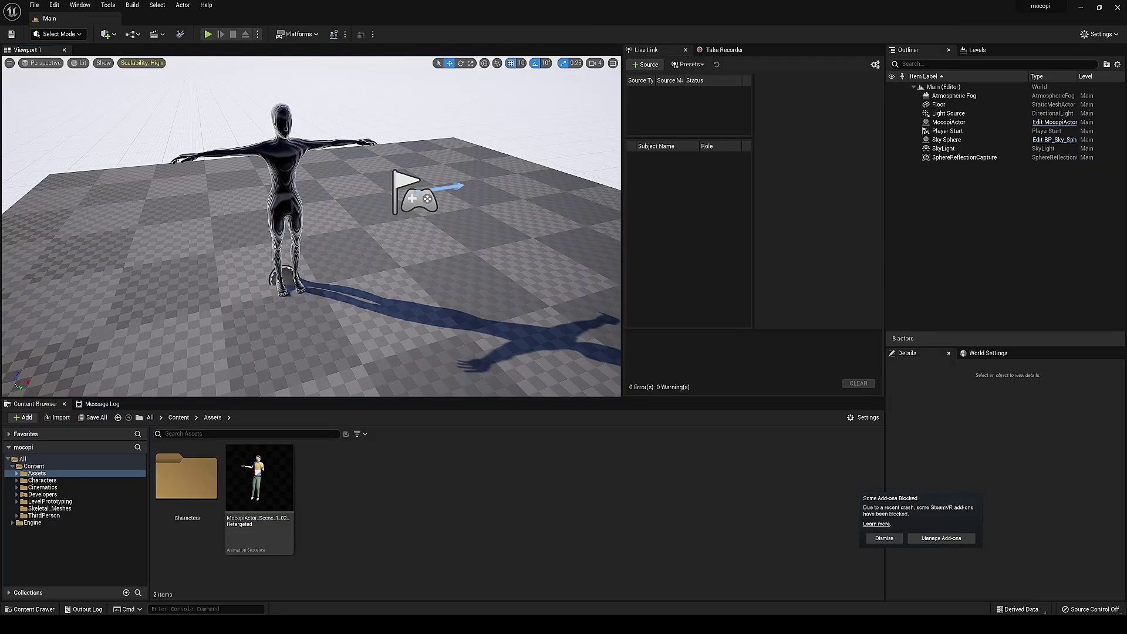
pyautogui.moveTo(311, 226); pyautogui.dragTo(293, 299, button='right')
pyautogui.scroll(5, 311, 226)
pyautogui.press('w')
pyautogui.moveTo(311, 226); pyautogui.dragTo(329, 182, button='right')
pyautogui.press('s')
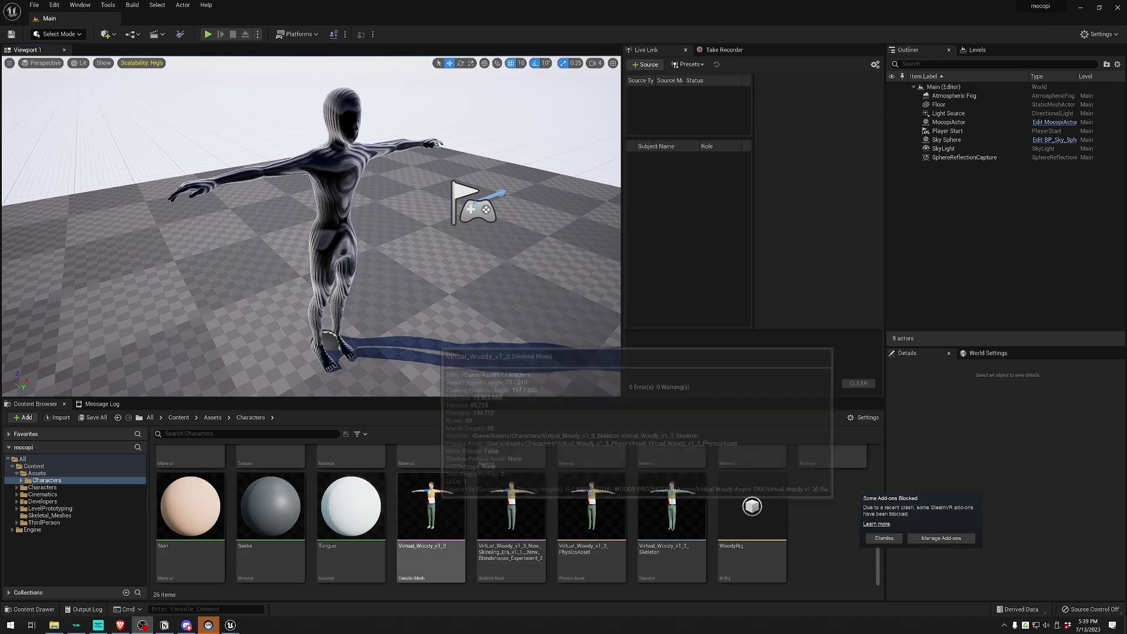
# Step: Create an Anim Blueprint named ABP_MocapReciever from the Virtual_Woody_v1_3 New_Skinning_Era Blendshapes_Experiment_2 skeletal mesh
pyautogui.rightClick(513, 510)
pyautogui.moveTo(544, 237)
pyautogui.moveTo(697, 252)
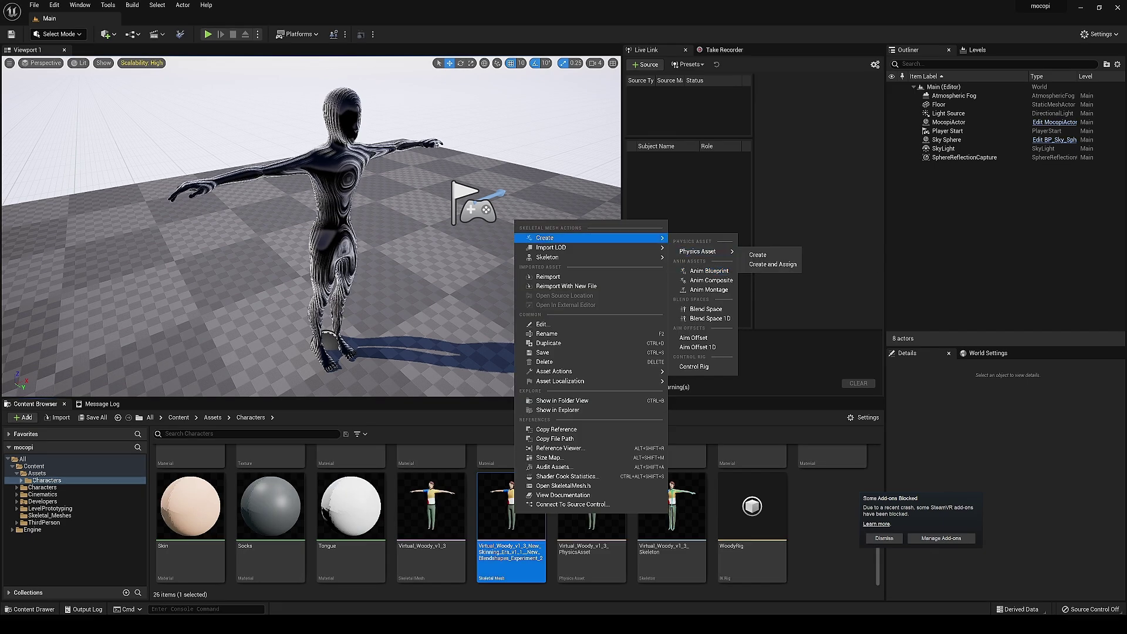
pyautogui.click(709, 271)
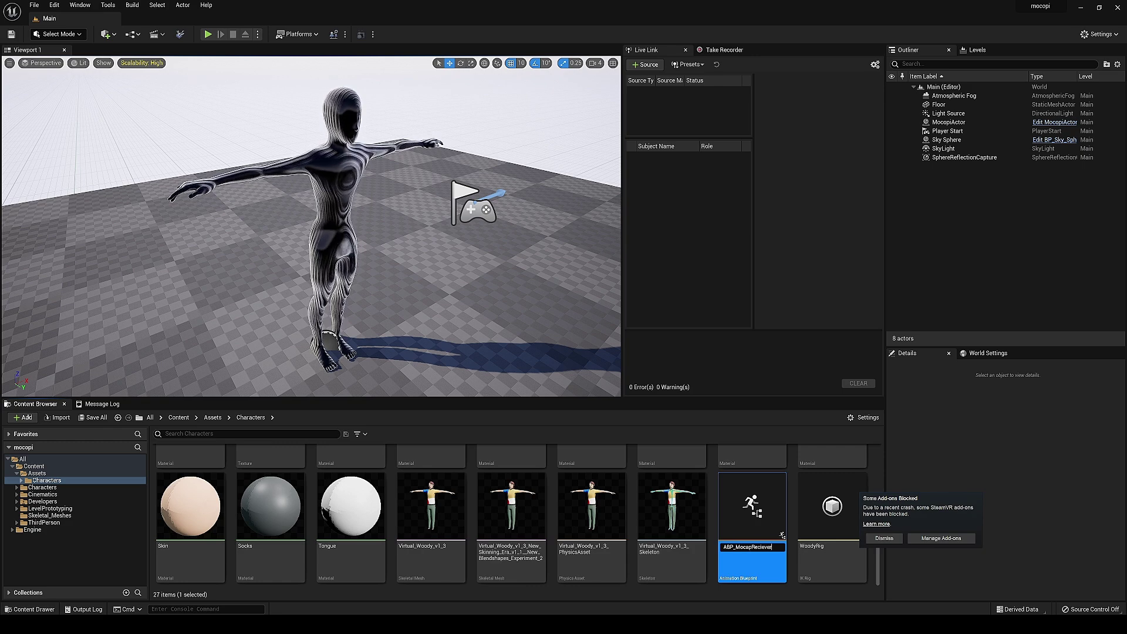
pyautogui.press('Return')
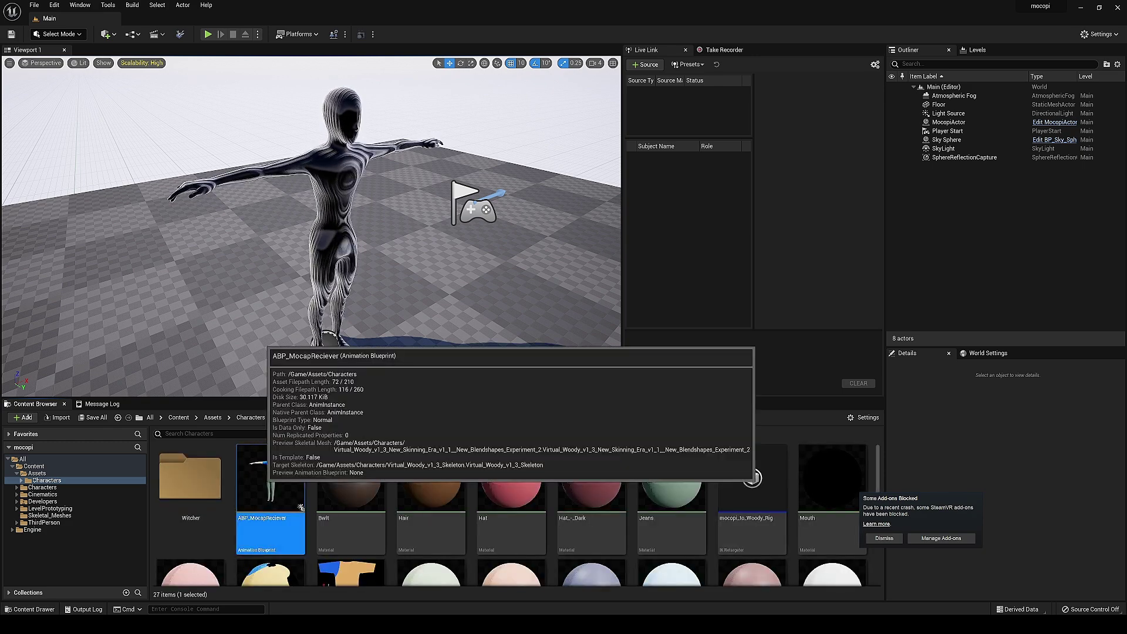
# Step: Open ABP_MocapReciever and add a Retarget Pose From Mesh node connected to the Output Pose result in its AnimGraph
pyautogui.doubleClick(300, 506)
pyautogui.rightClick(469, 310)
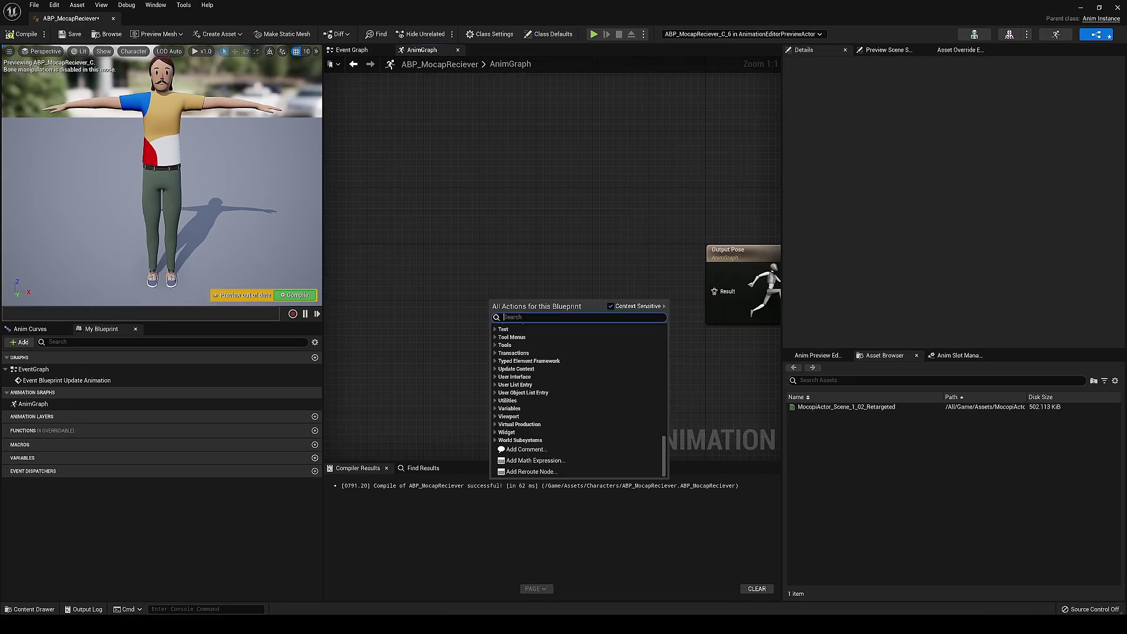
pyautogui.write('retarget')
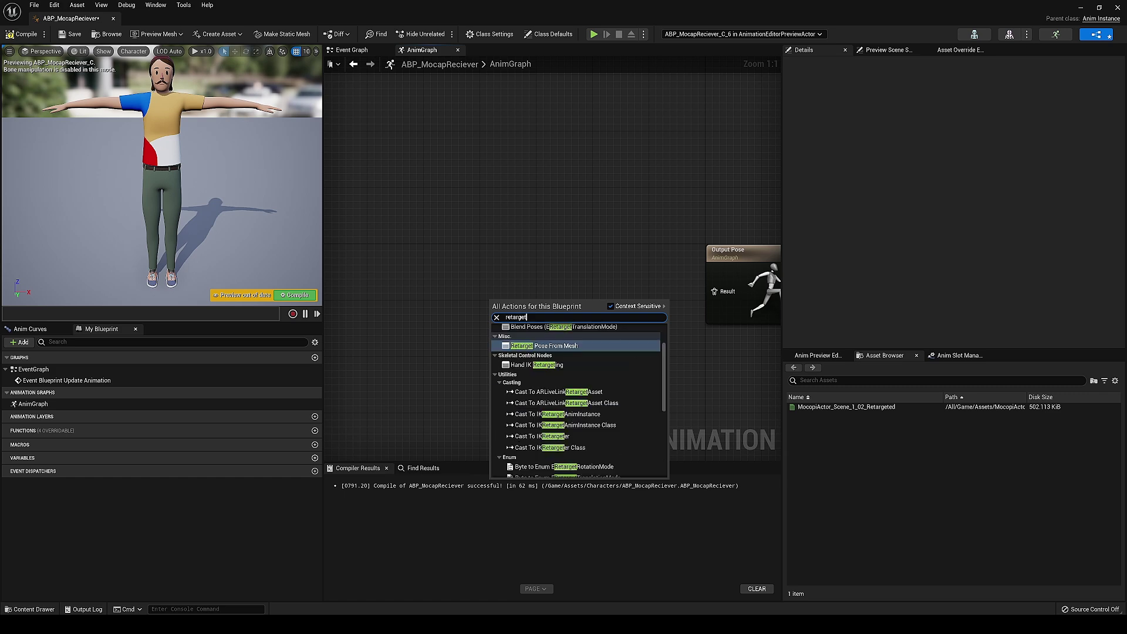
pyautogui.press('Return')
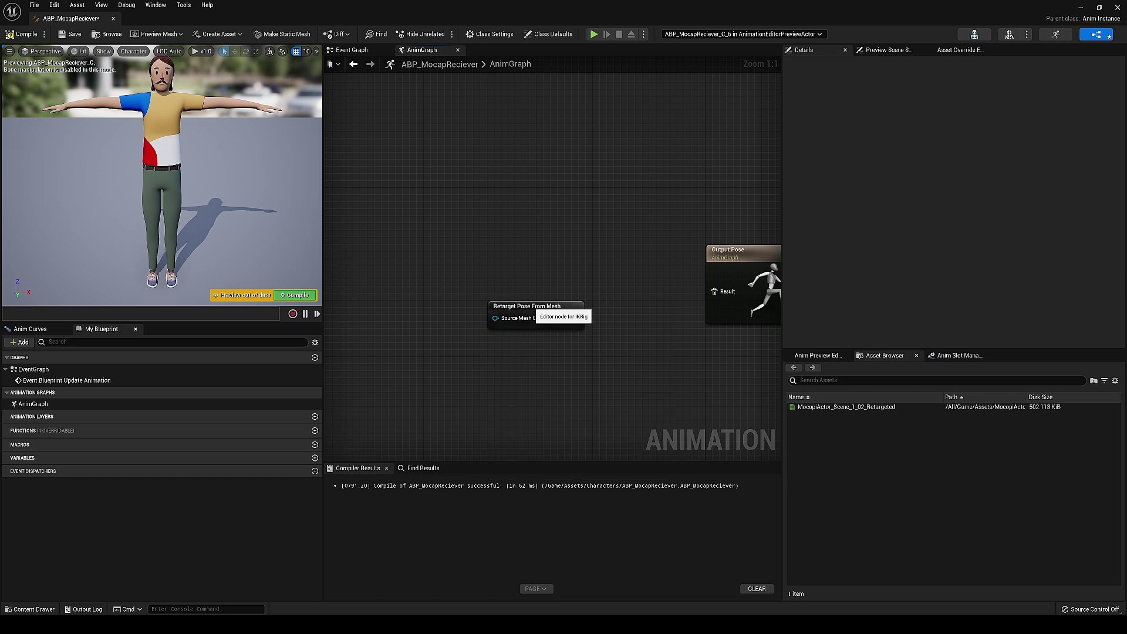
pyautogui.moveTo(531, 305); pyautogui.dragTo(719, 292)
pyautogui.moveTo(591, 280); pyautogui.dragTo(604, 280)
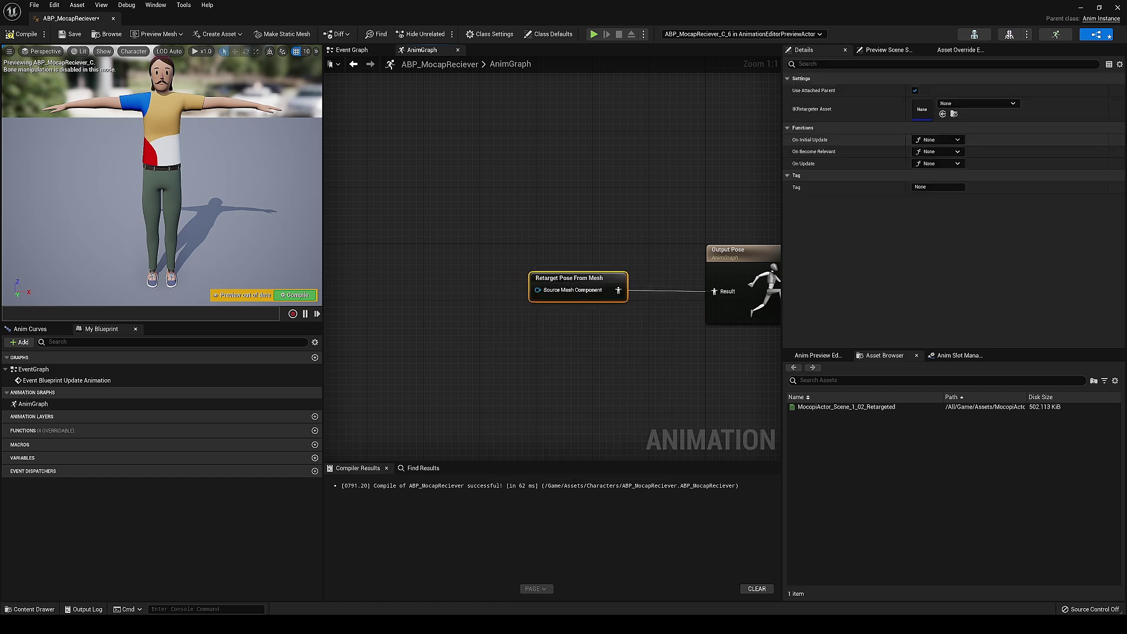
# Step: Assign mocopi_to_Woody_Rig as the IKRetargeter Asset of the Retarget Pose From Mesh node
pyautogui.click(977, 103)
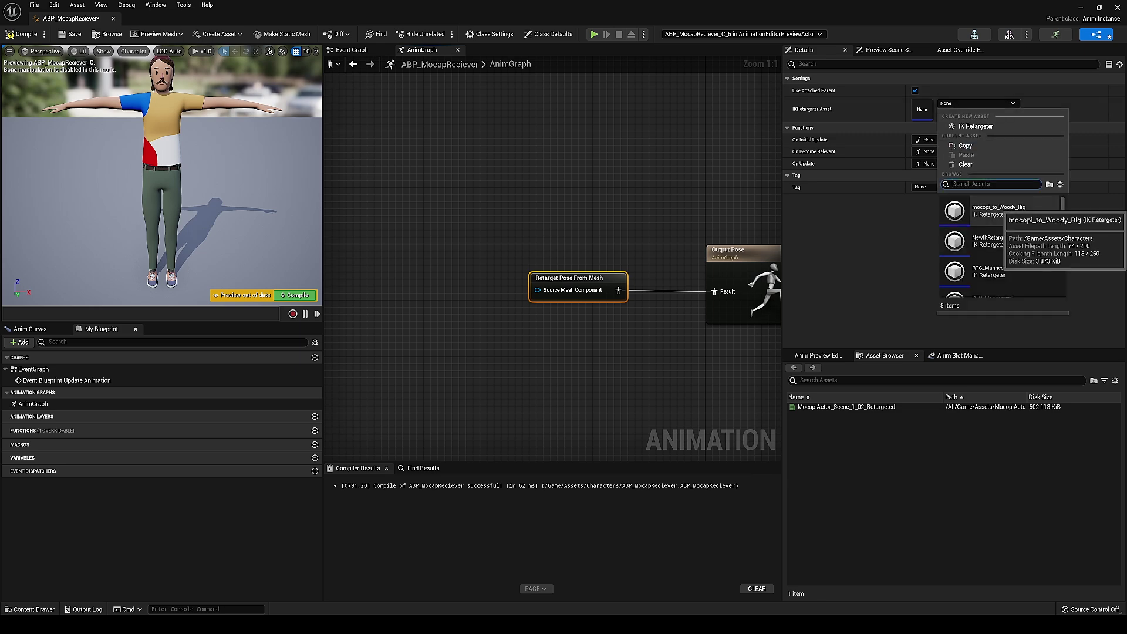
pyautogui.click(998, 210)
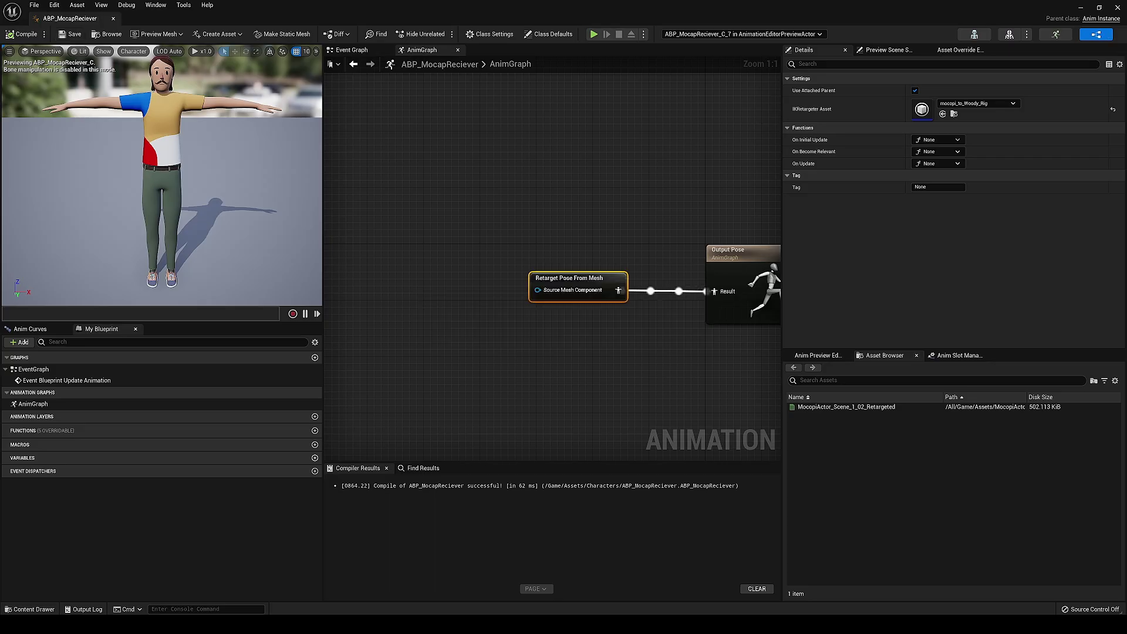
pyautogui.click(516, 212)
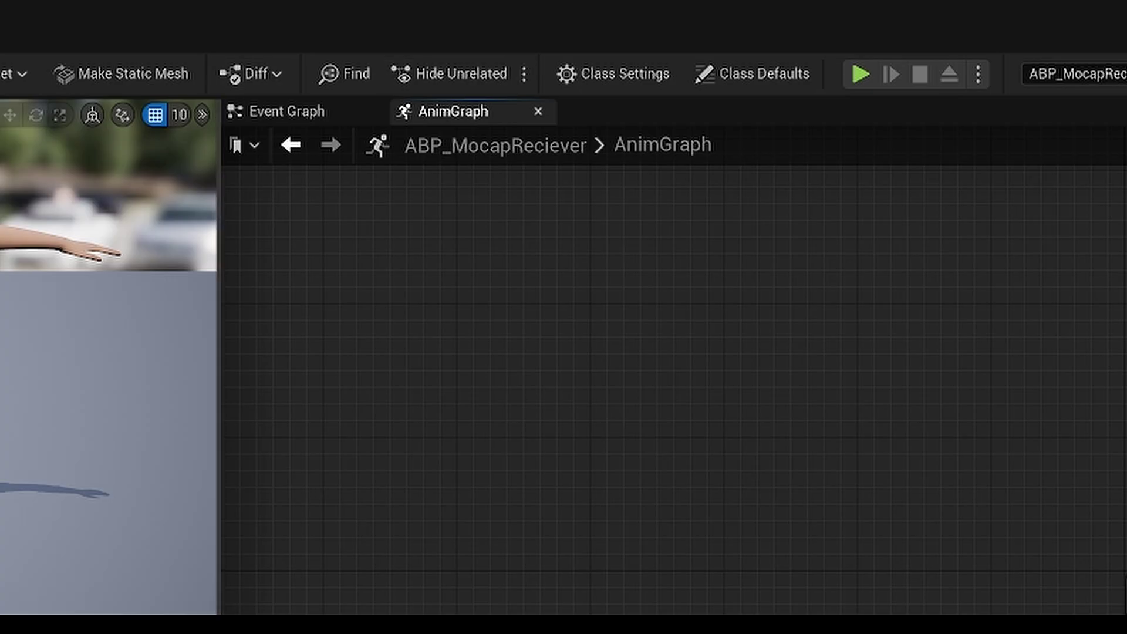
# Step: Add an Event Blueprint Begin Play node to the Event Graph of ABP_MocapReciever
pyautogui.click(287, 111)
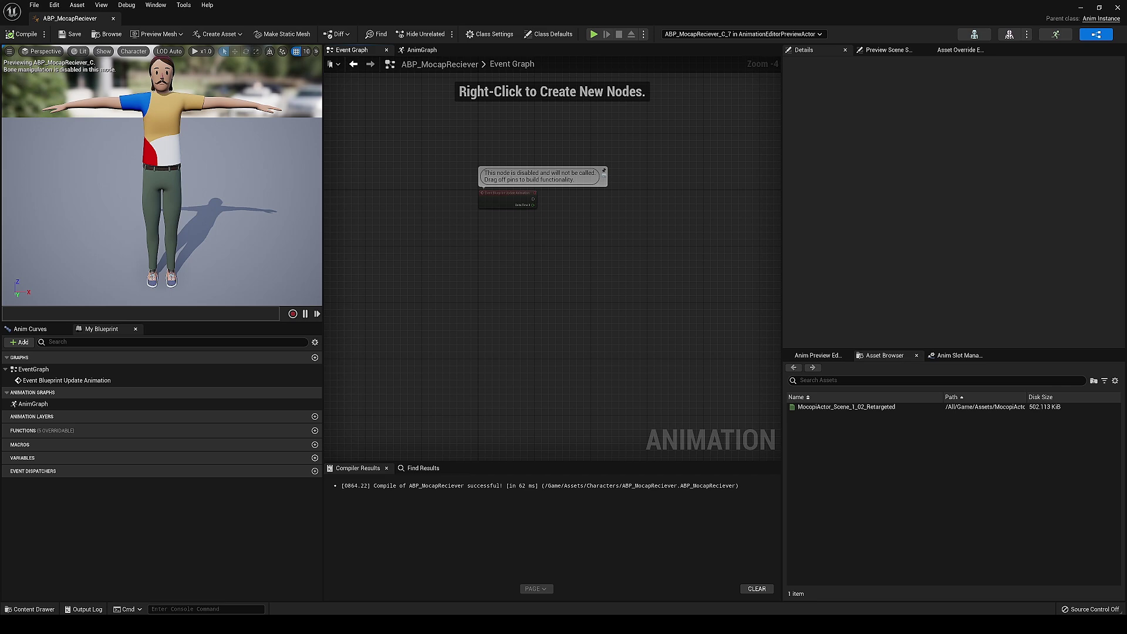
pyautogui.scroll(4, 486, 287)
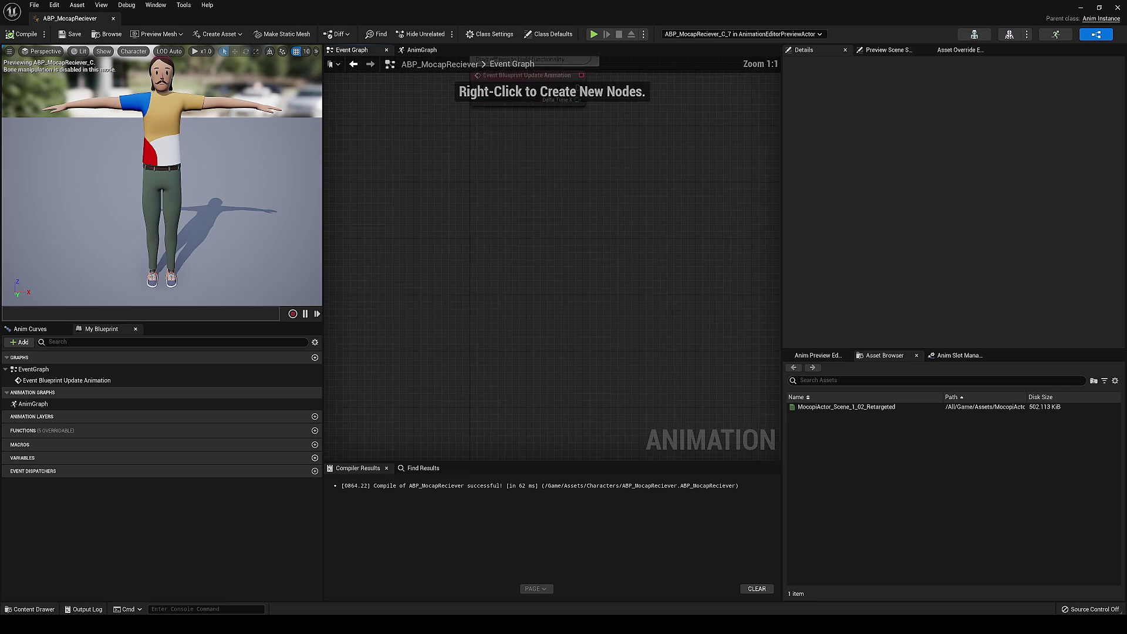
pyautogui.rightClick(485, 279)
pyautogui.write('event ')
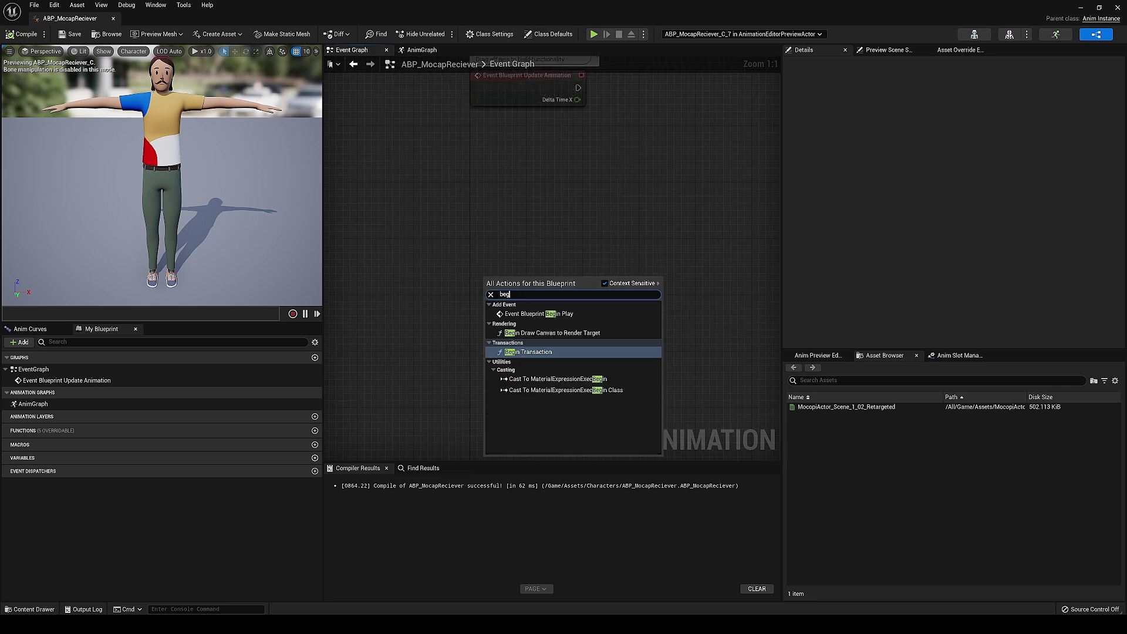
pyautogui.write('blue')
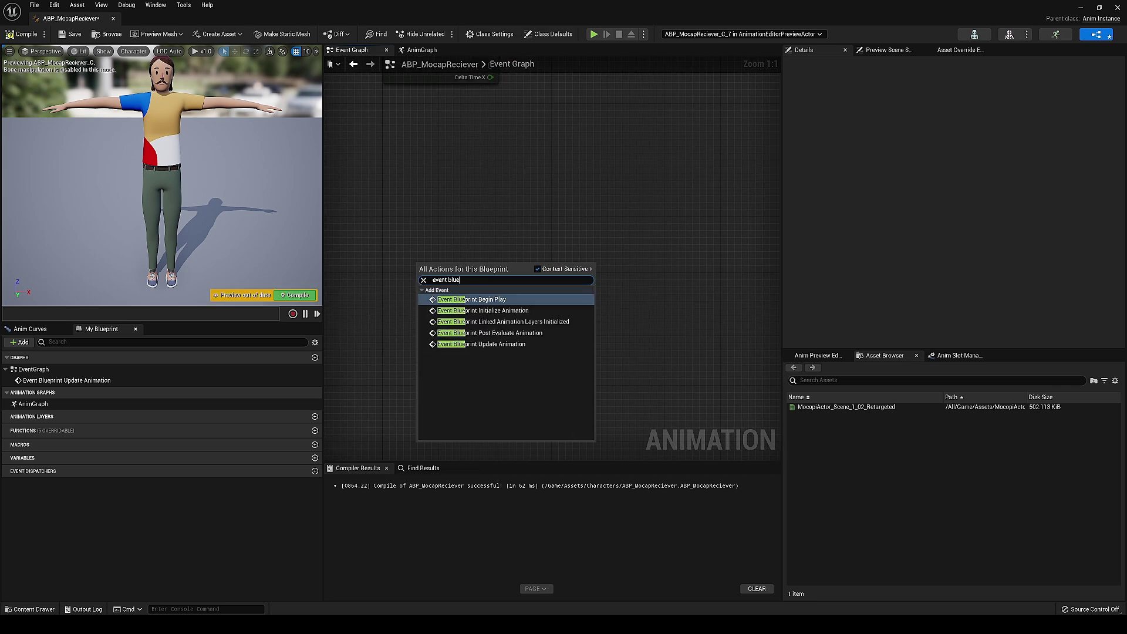
pyautogui.press('Return')
# Step: Add a Get Owning Actor node and feed its return value into a new Attach Actor To Component node as target
pyautogui.moveTo(563, 329); pyautogui.dragTo(512, 322, button='right')
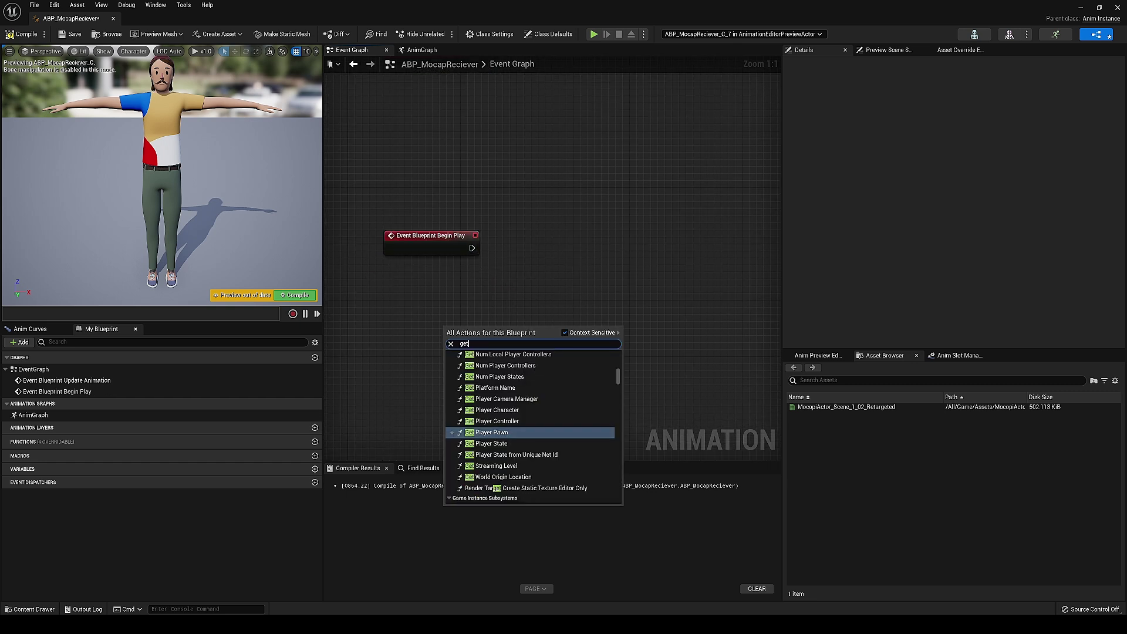
pyautogui.write('ow')
pyautogui.press('Return')
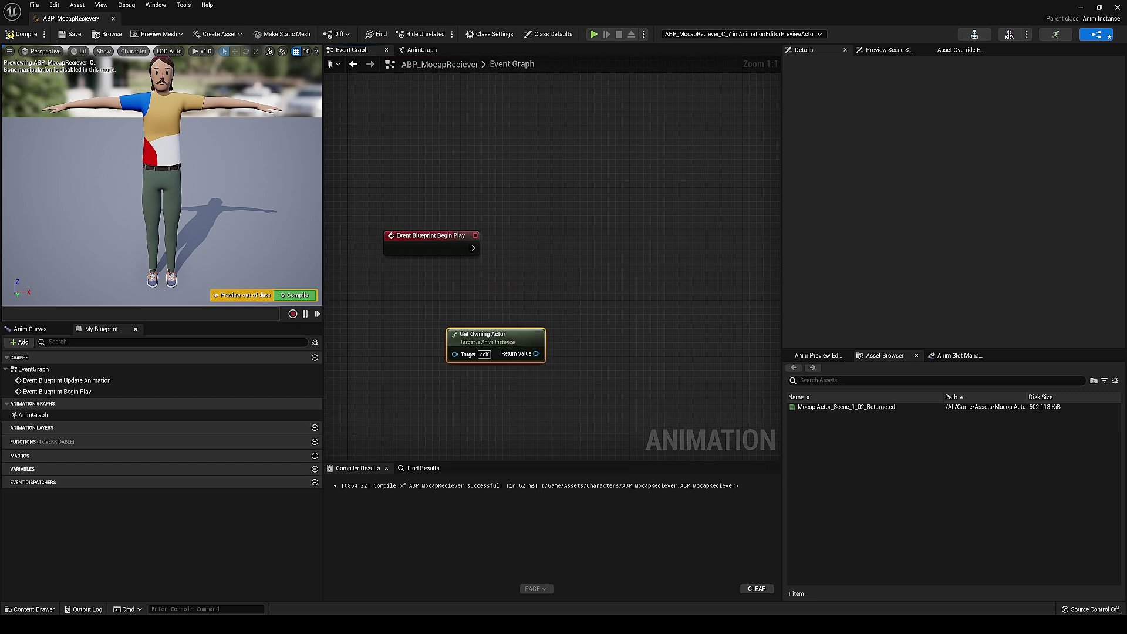
pyautogui.moveTo(488, 335); pyautogui.dragTo(555, 288)
pyautogui.write('attach act')
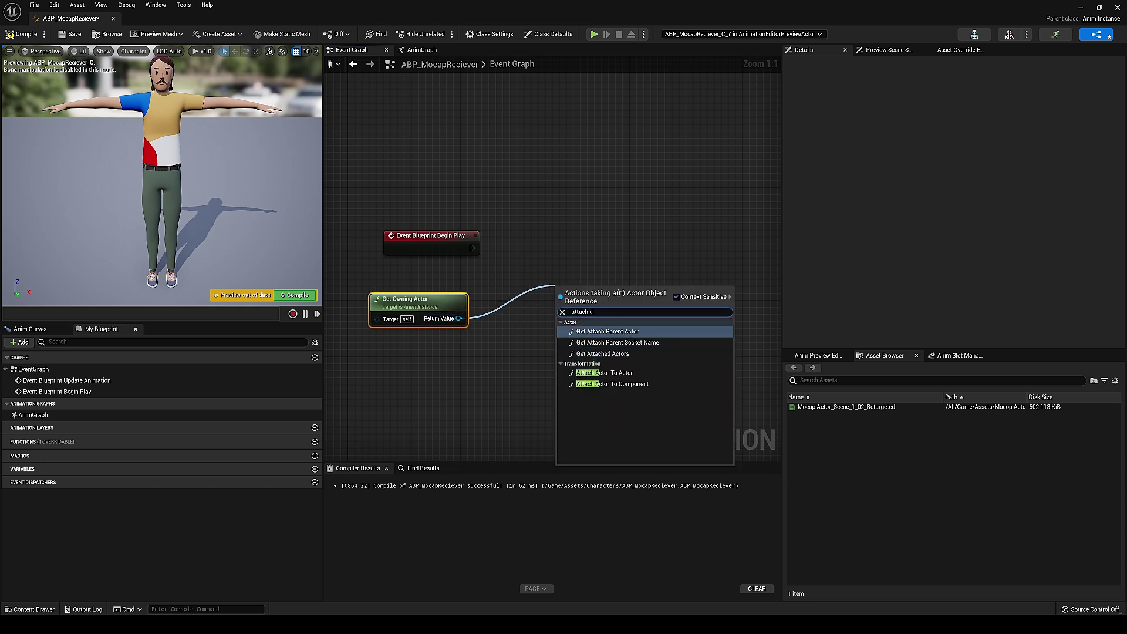
pyautogui.click(613, 384)
# Step: Add a Get Actor Of Class node driven by Event Blueprint Begin Play and set its actor class to MocopiActor
pyautogui.moveTo(593, 291); pyautogui.dragTo(621, 234)
pyautogui.write('get ac')
pyautogui.write('tor of')
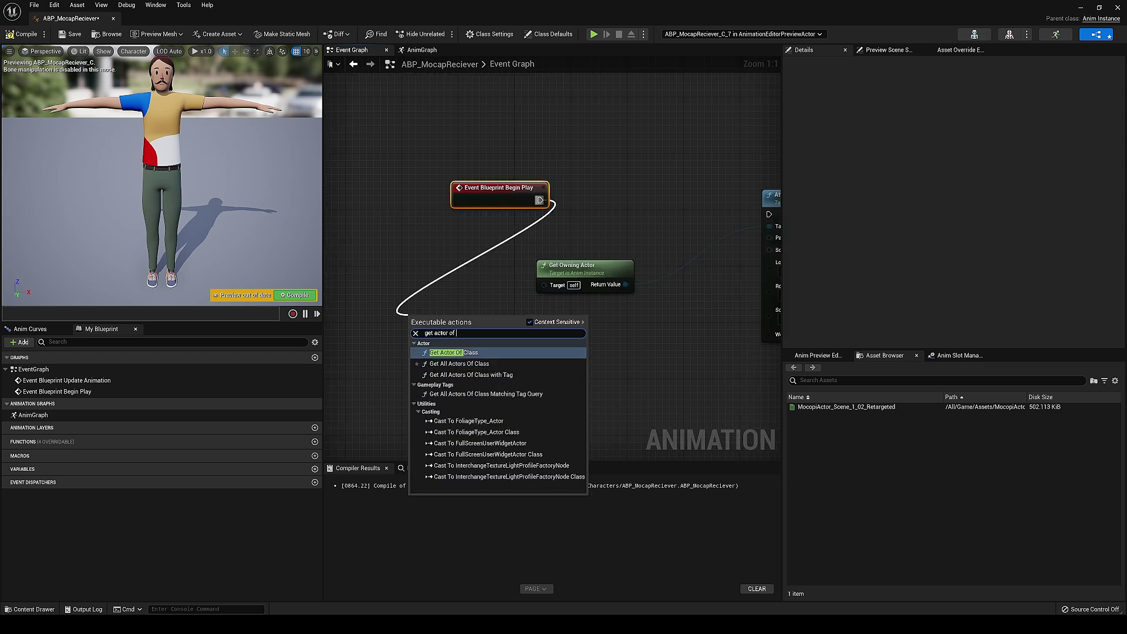
pyautogui.click(455, 353)
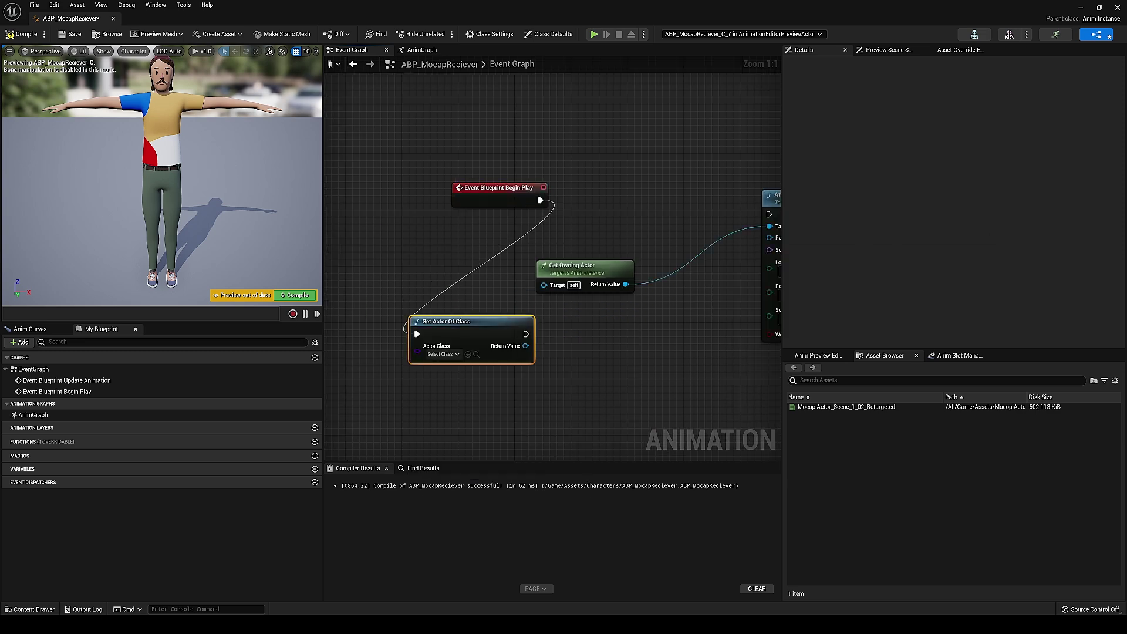
pyautogui.click(445, 354)
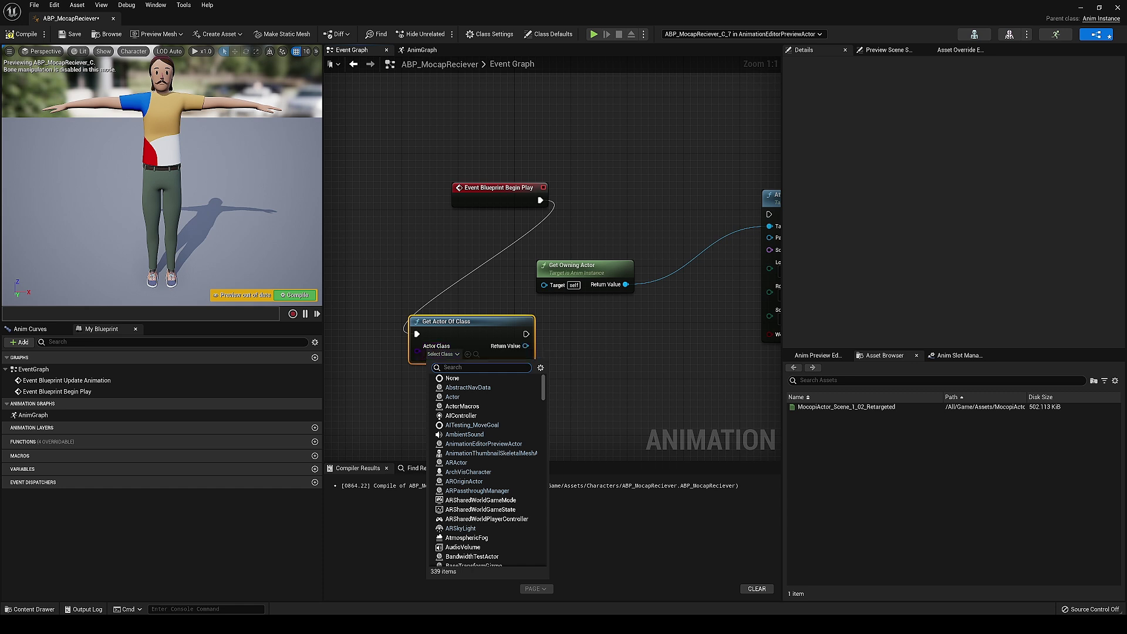
pyautogui.write('moc')
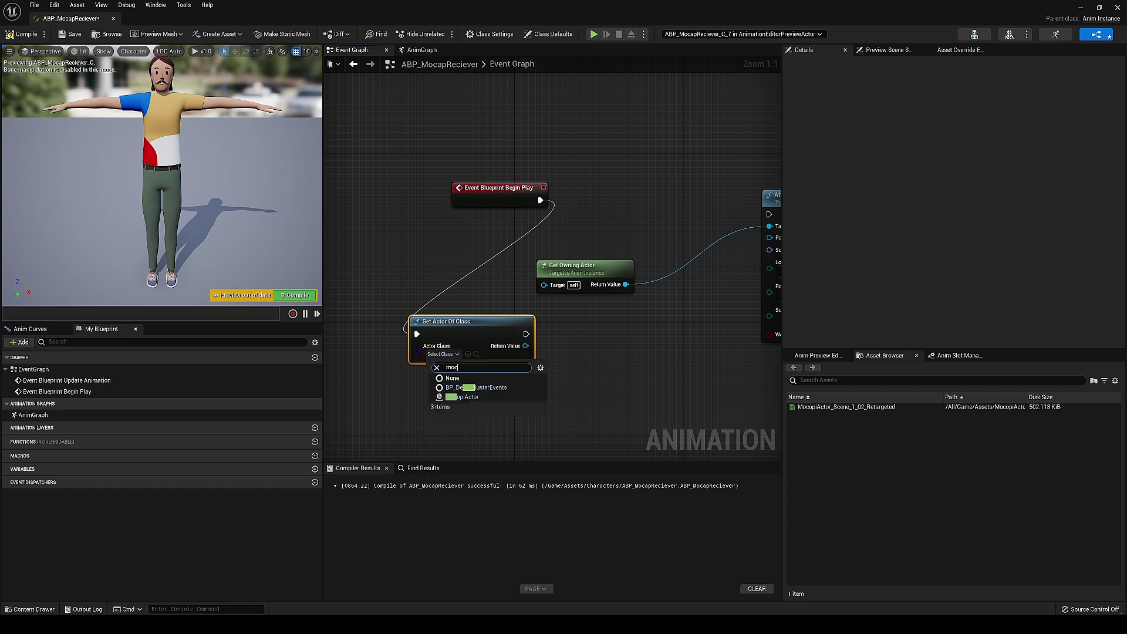
# Step: Get the Skeletal Mesh variable from the Mocopi actor's return value and connect it to the Parent input of Attach Actor To Component
pyautogui.moveTo(437, 339); pyautogui.dragTo(531, 380)
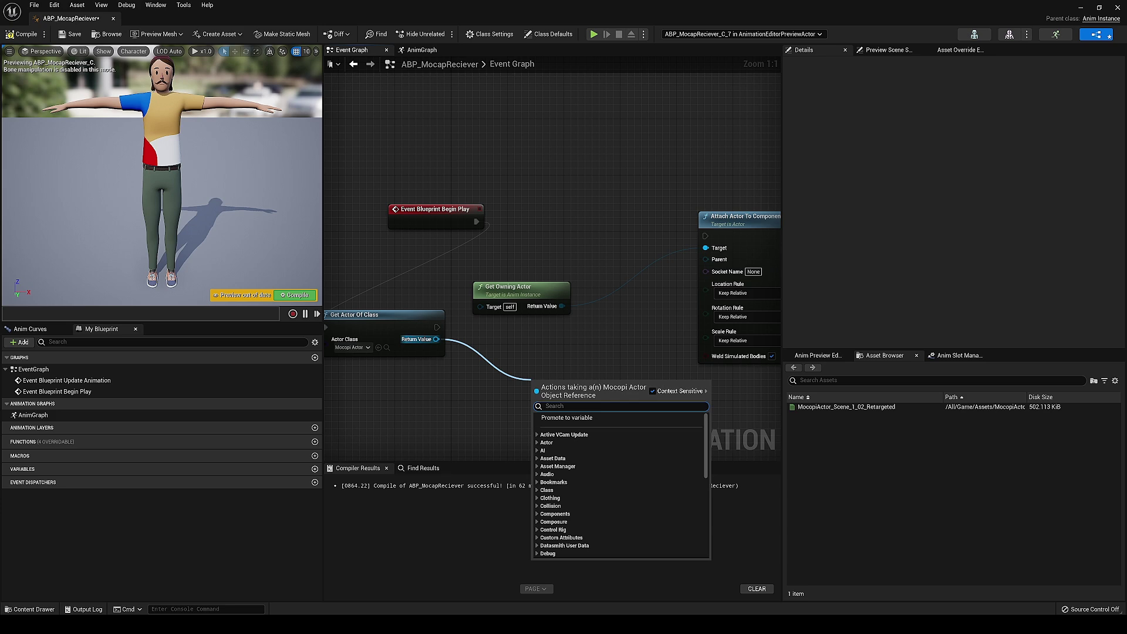
pyautogui.write('skeletal mesh')
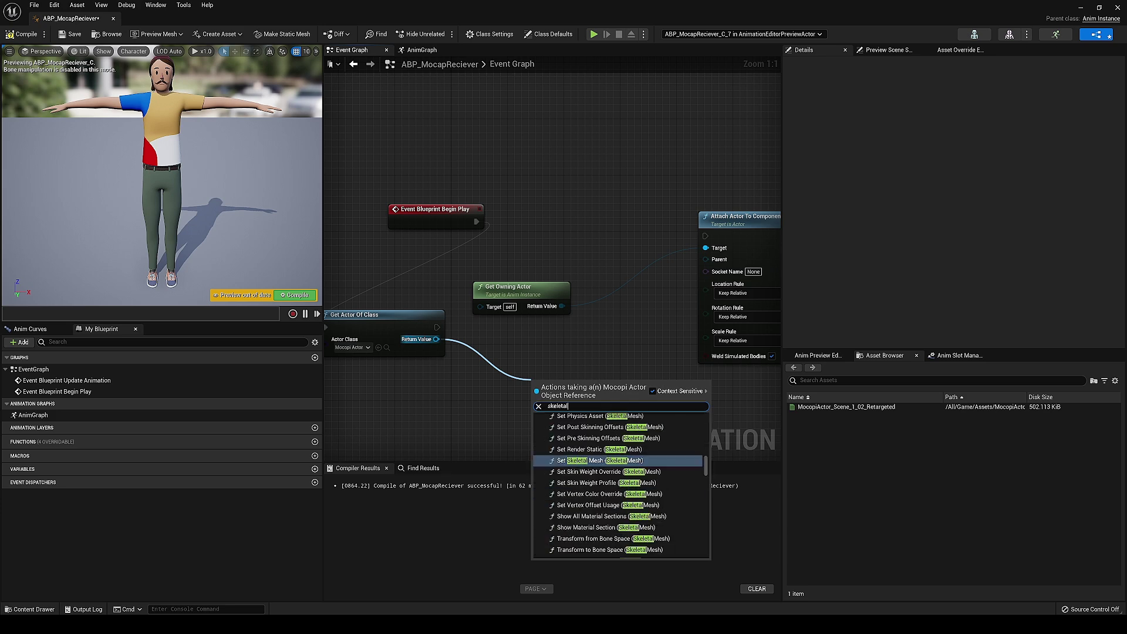
pyautogui.scroll(-3, 616, 447)
pyautogui.scroll(-8, 617, 447)
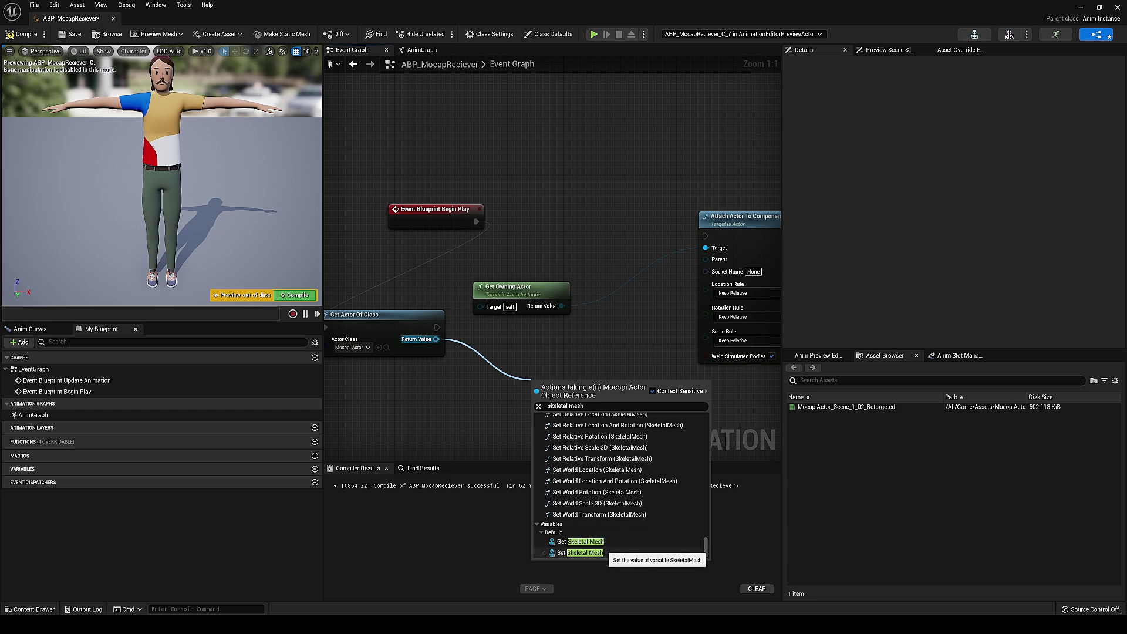
pyautogui.click(580, 542)
pyautogui.moveTo(562, 373); pyautogui.dragTo(706, 259)
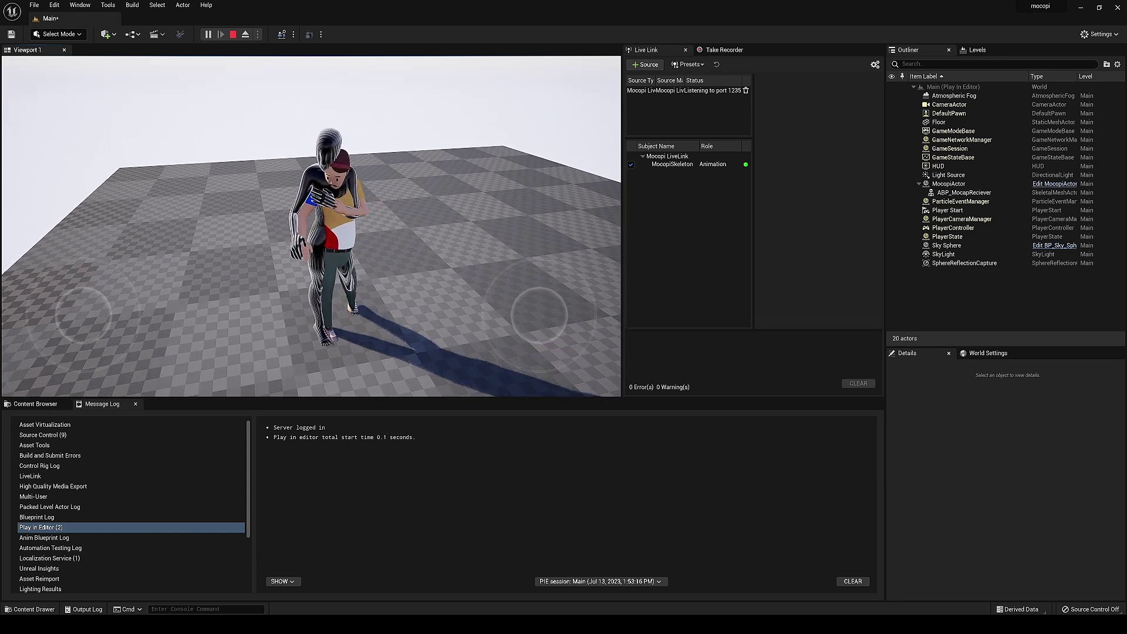
# Step: Stop the play session and open the MocopiActor blueprint from the level for editing
pyautogui.press('Escape')
pyautogui.click(949, 122)
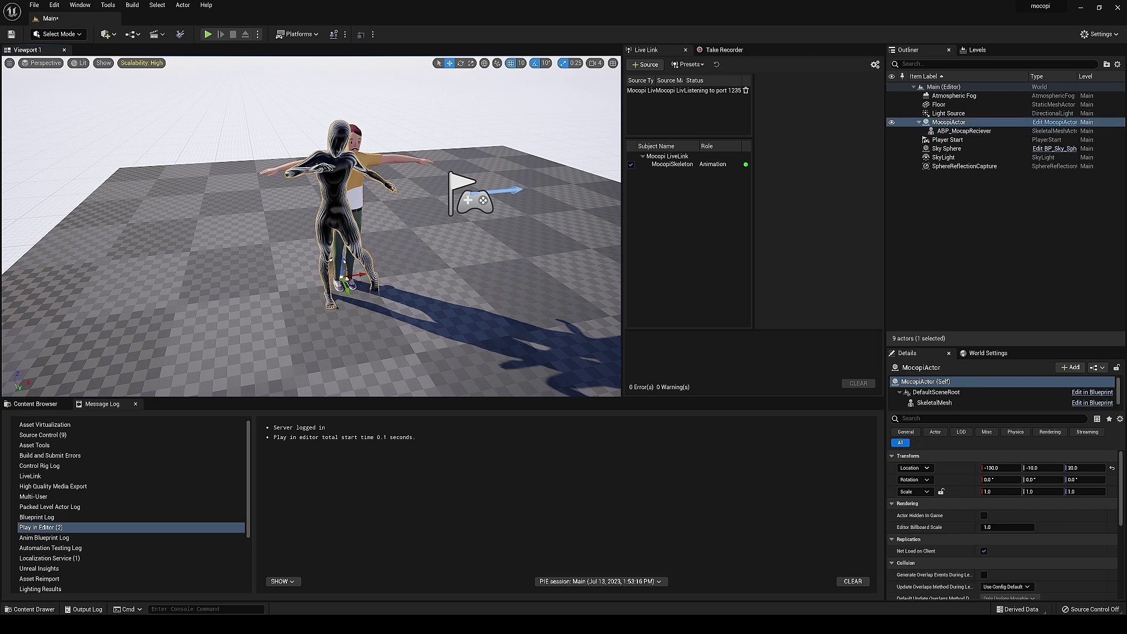
pyautogui.click(1055, 122)
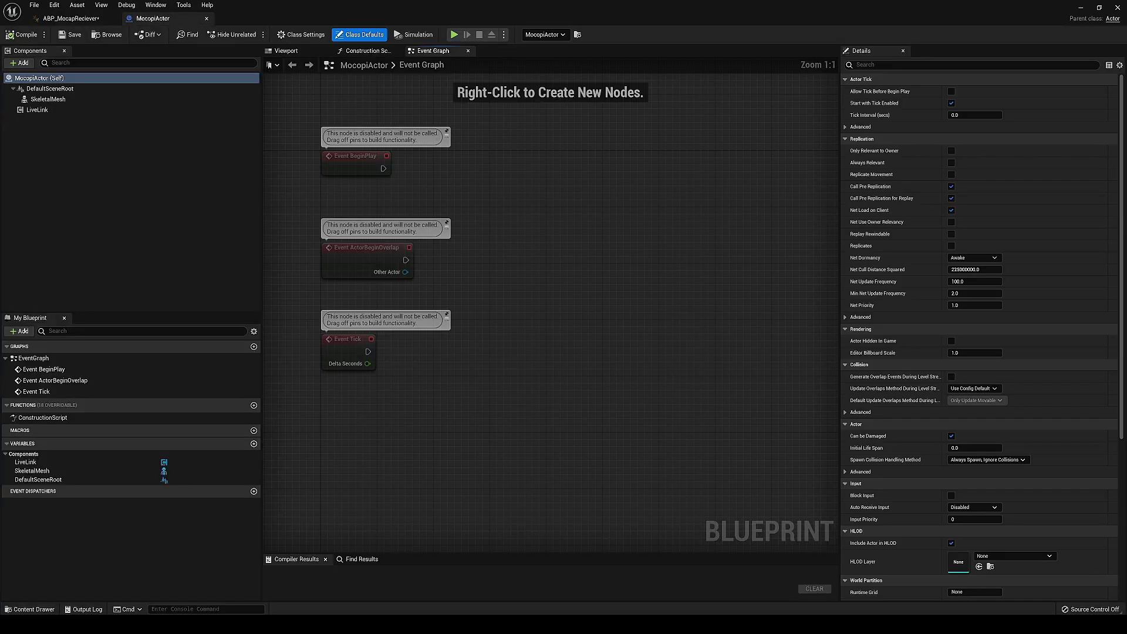
# Step: Enable Hidden in Game on the MocopiActor's SkeletalMesh component
pyautogui.click(48, 99)
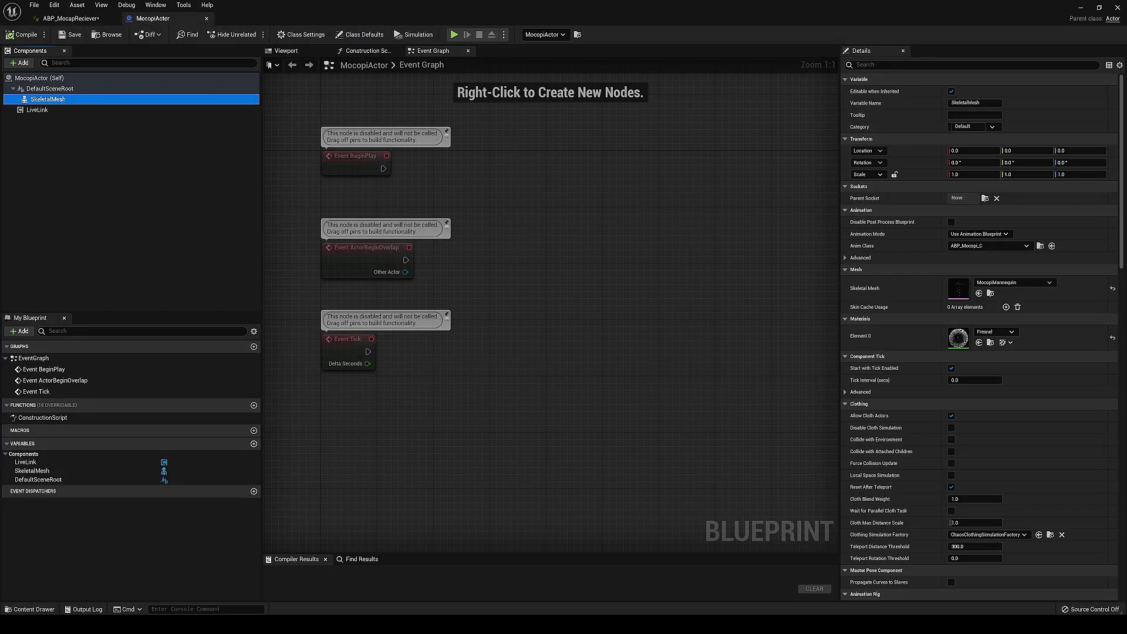
pyautogui.click(934, 66)
pyautogui.write('hidd')
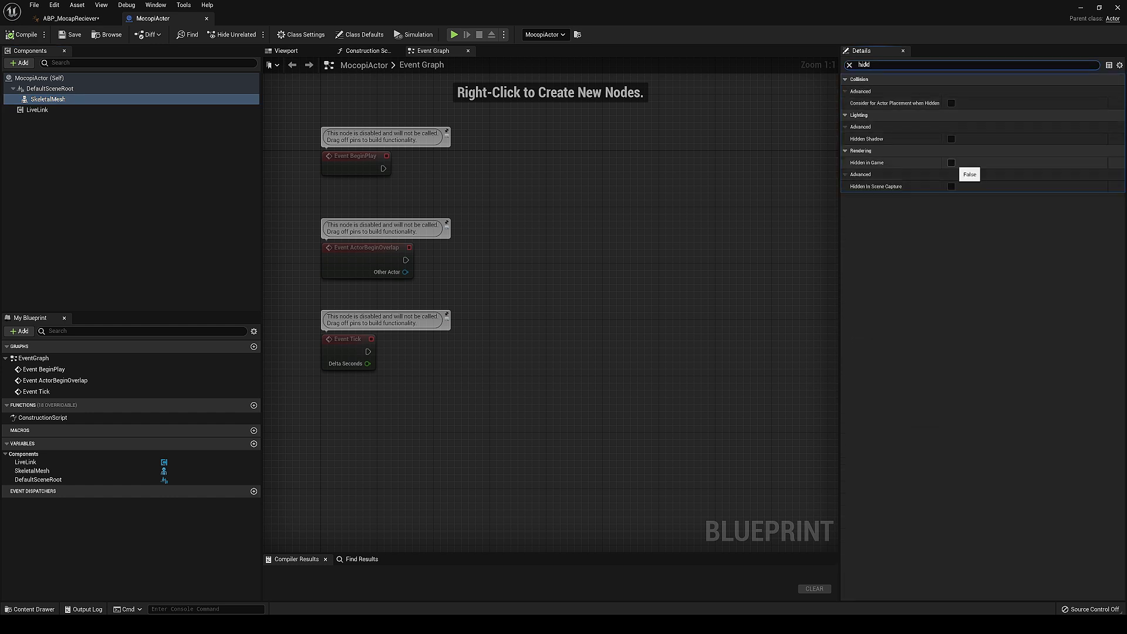
pyautogui.click(952, 162)
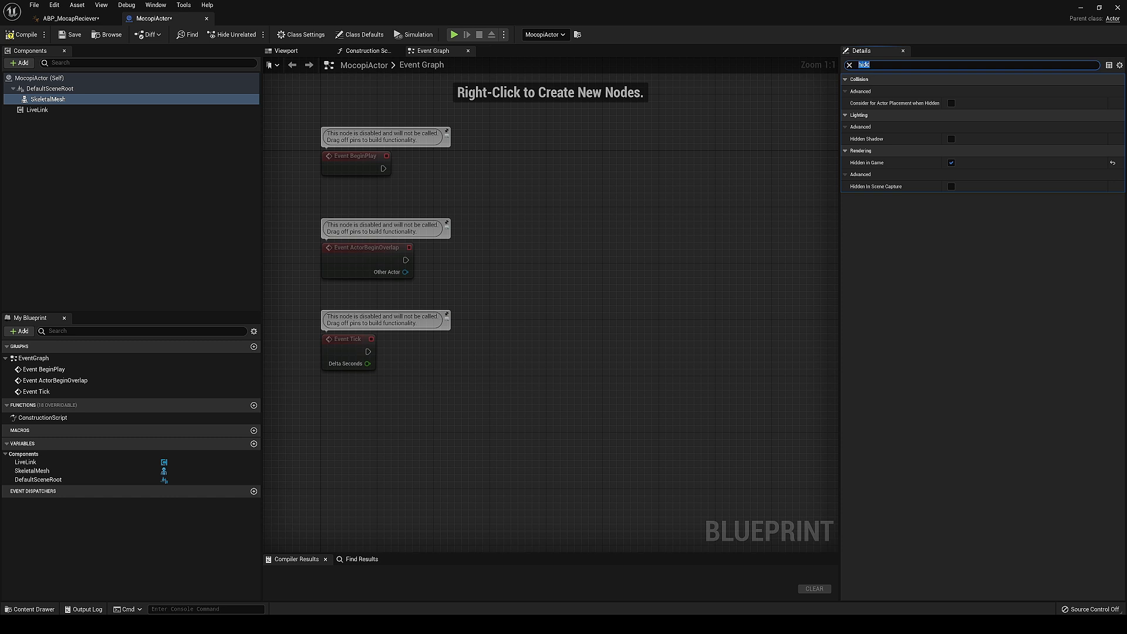
# Step: Set the SkeletalMesh component's Visibility Based Anim Tick Option to Always Tick Pose and Refresh Bones
pyautogui.press('BackSpace')
pyautogui.write('visib')
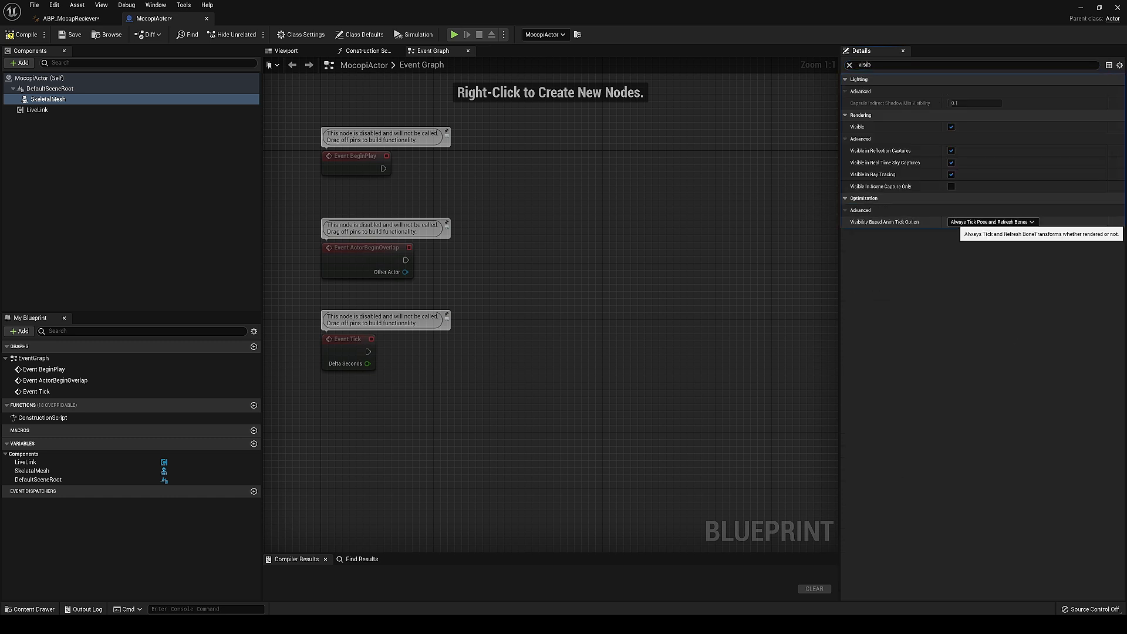
pyautogui.click(992, 222)
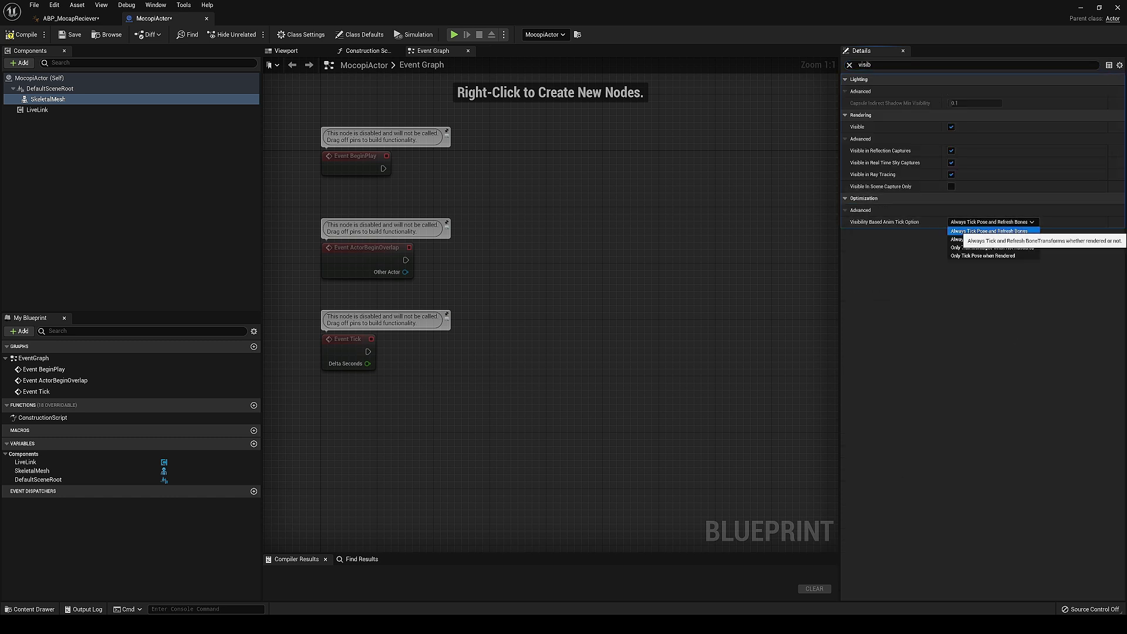
pyautogui.press('Return')
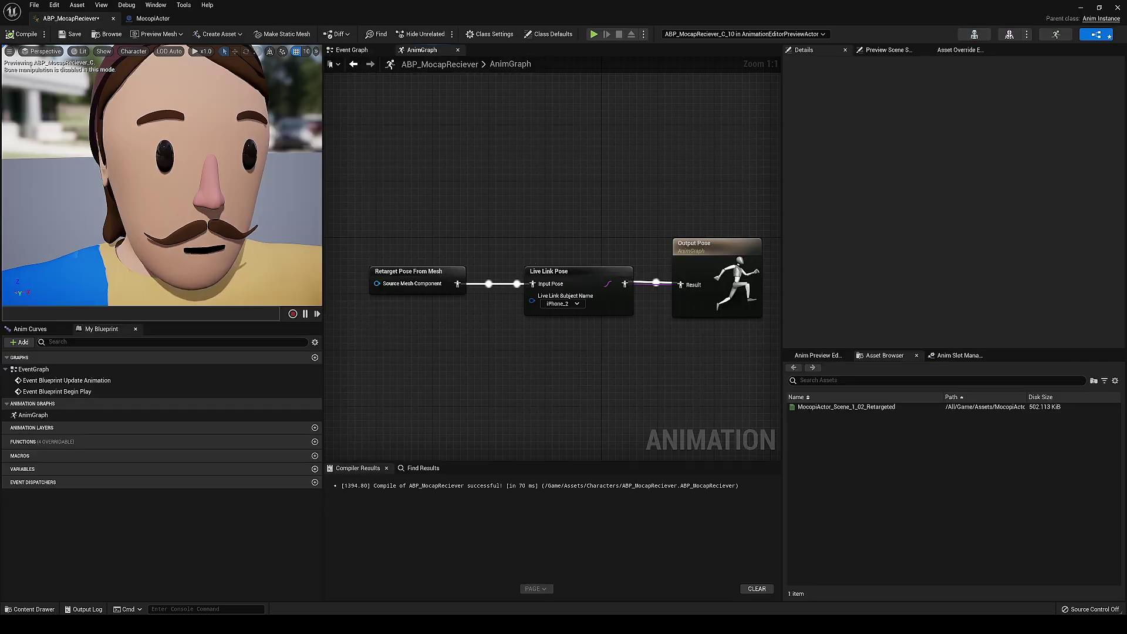
# Step: Rearrange the Retarget Pose From Mesh, Live Link Pose and Output Pose nodes in the ABP_MocapReciever AnimGraph
pyautogui.moveTo(439, 272); pyautogui.dragTo(440, 266)
pyautogui.moveTo(719, 254); pyautogui.dragTo(734, 260)
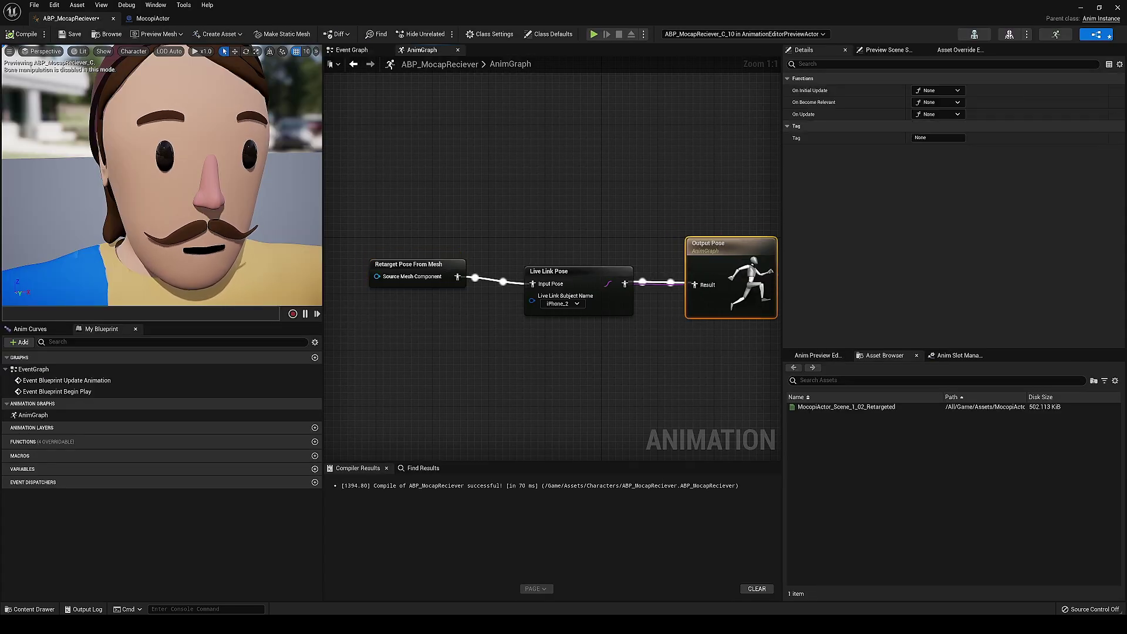
pyautogui.moveTo(646, 232); pyautogui.dragTo(618, 216, button='right')
pyautogui.moveTo(560, 257); pyautogui.dragTo(553, 249)
pyautogui.click(552, 217)
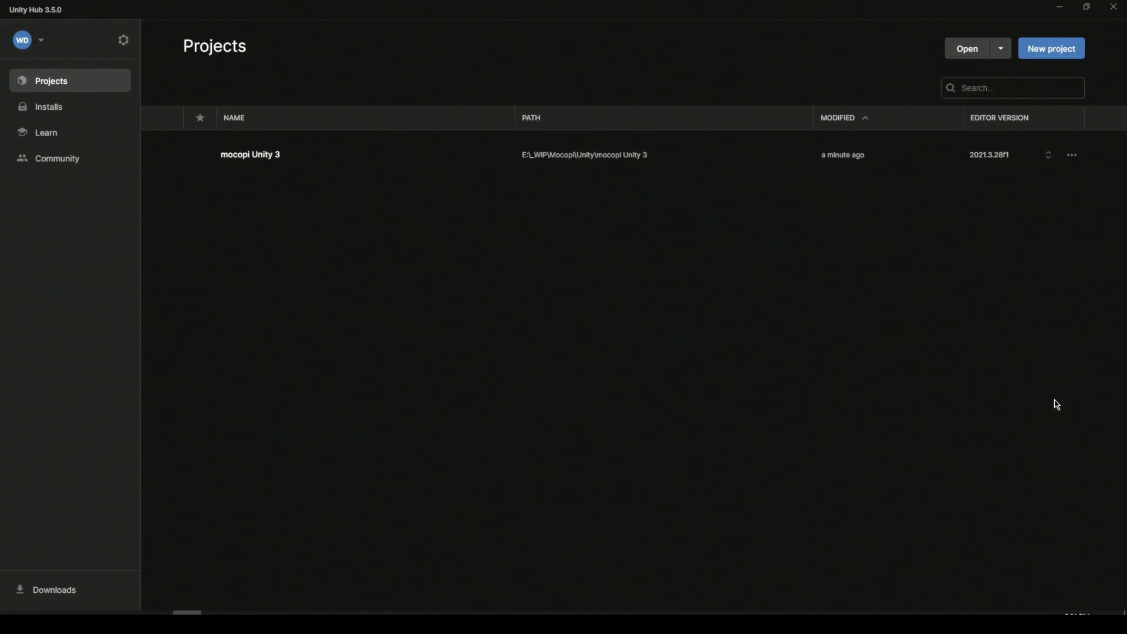
# Step: In Unity Hub, start installing another editor version and go to the archive of older releases
pyautogui.click(57, 109)
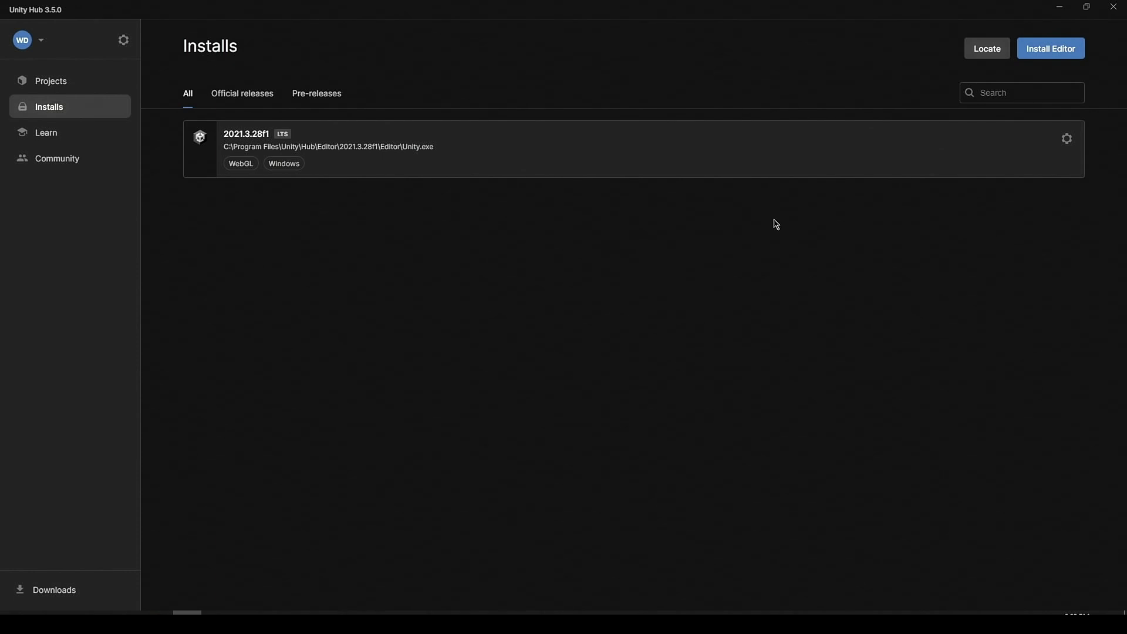
pyautogui.click(1053, 53)
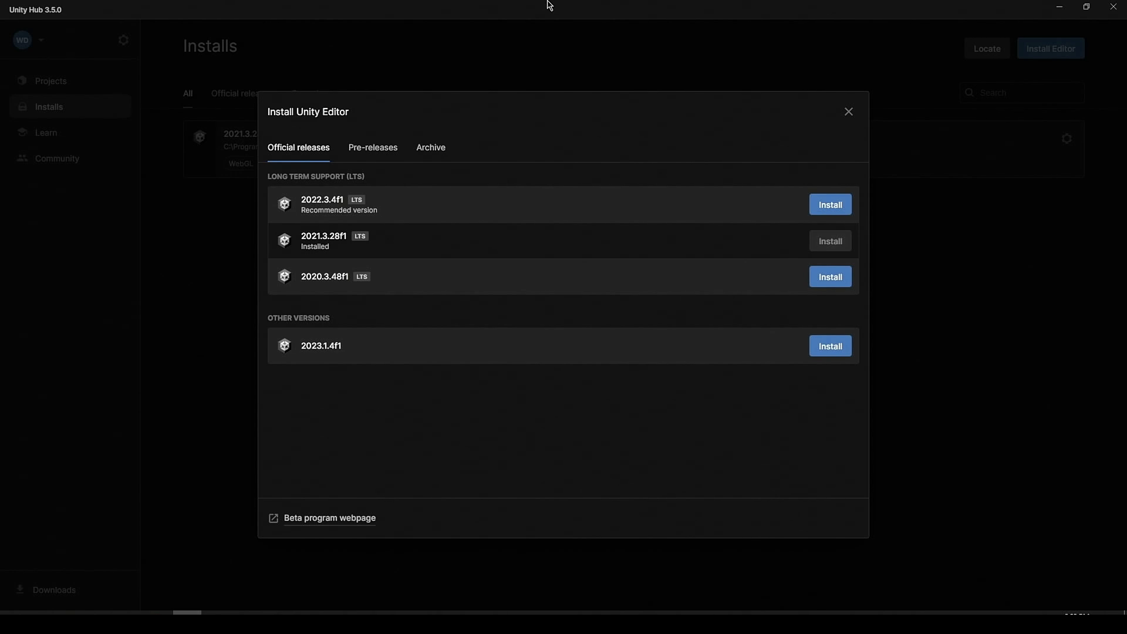
pyautogui.click(441, 157)
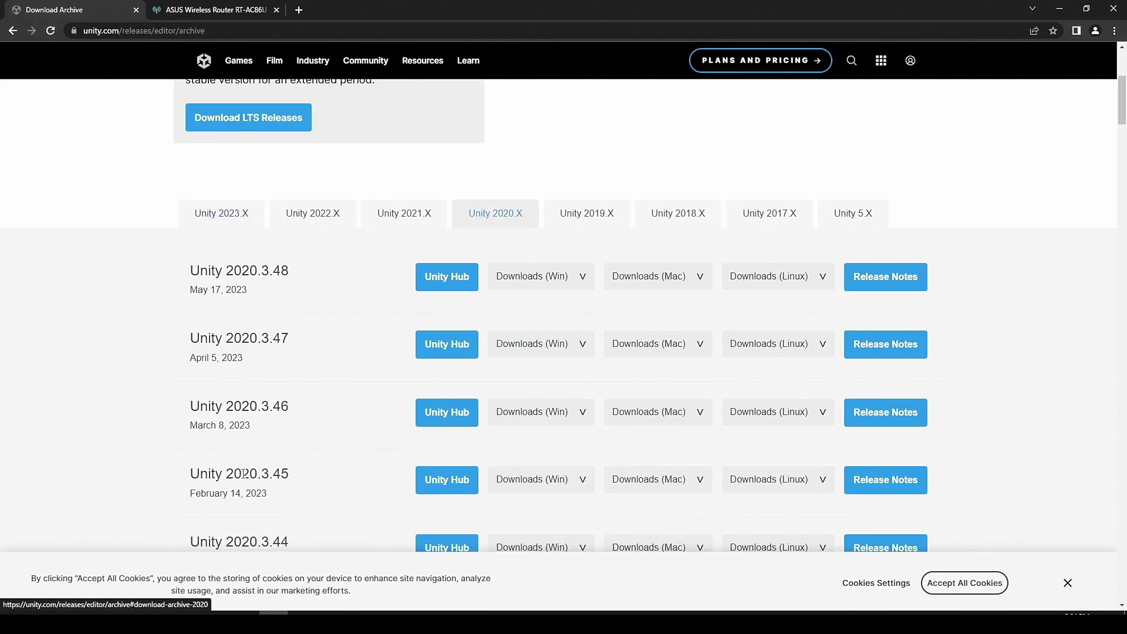
# Step: Pick Unity 2020.3.33 from the Unity 2020.X download archive and install it through Unity Hub with Windows Build Support (IL2CPP)
pyautogui.scroll(-9, 244, 406)
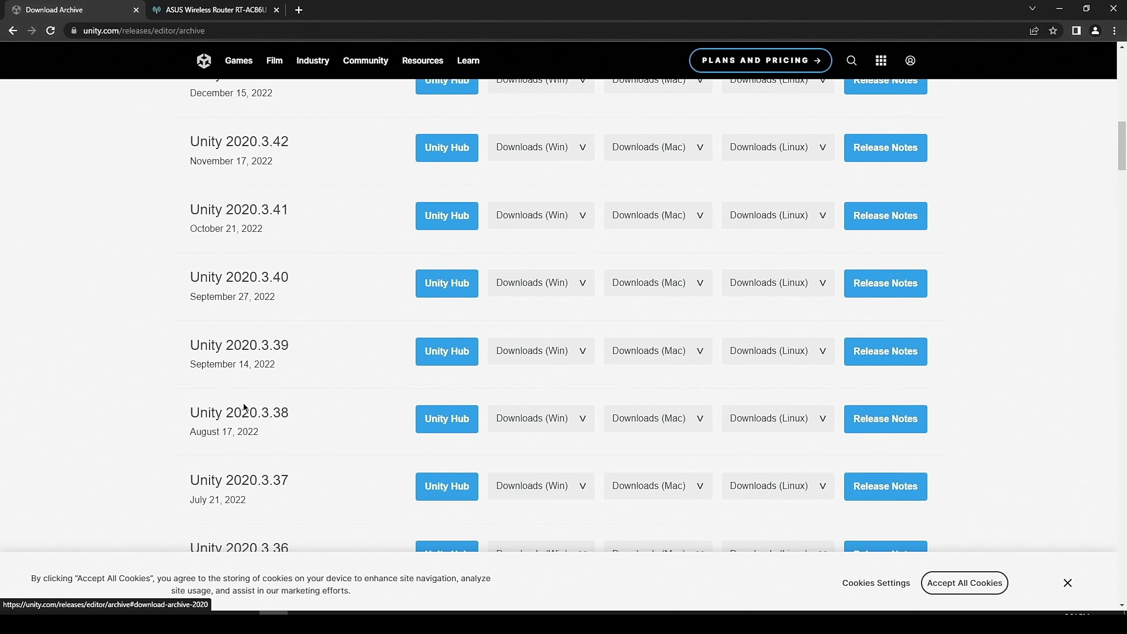
pyautogui.scroll(-10, 307, 433)
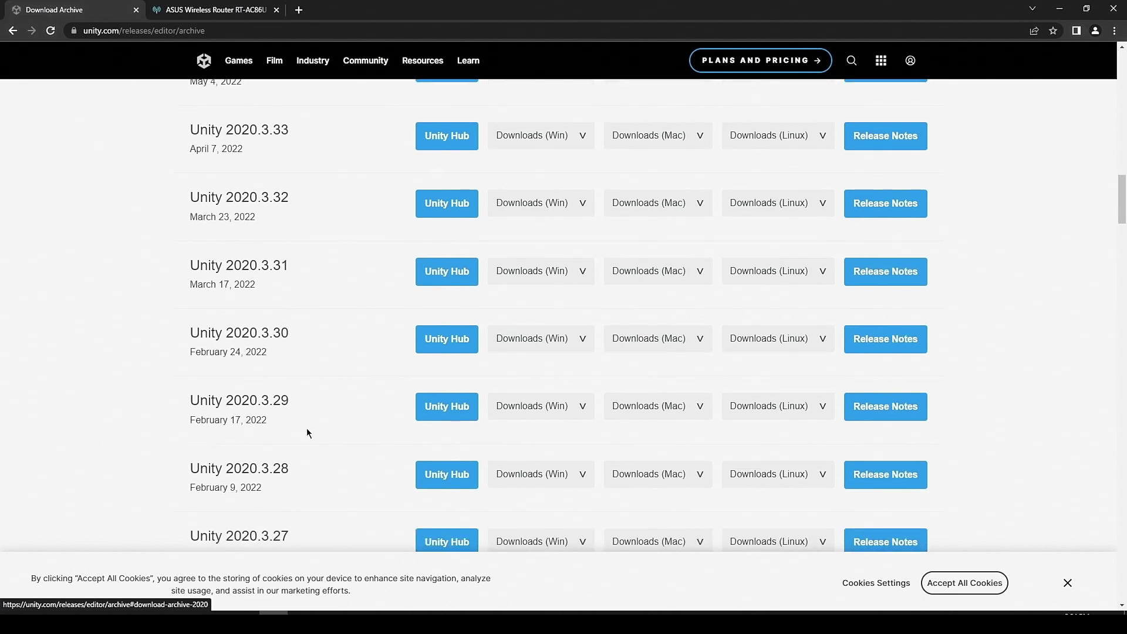
pyautogui.scroll(2, 272, 221)
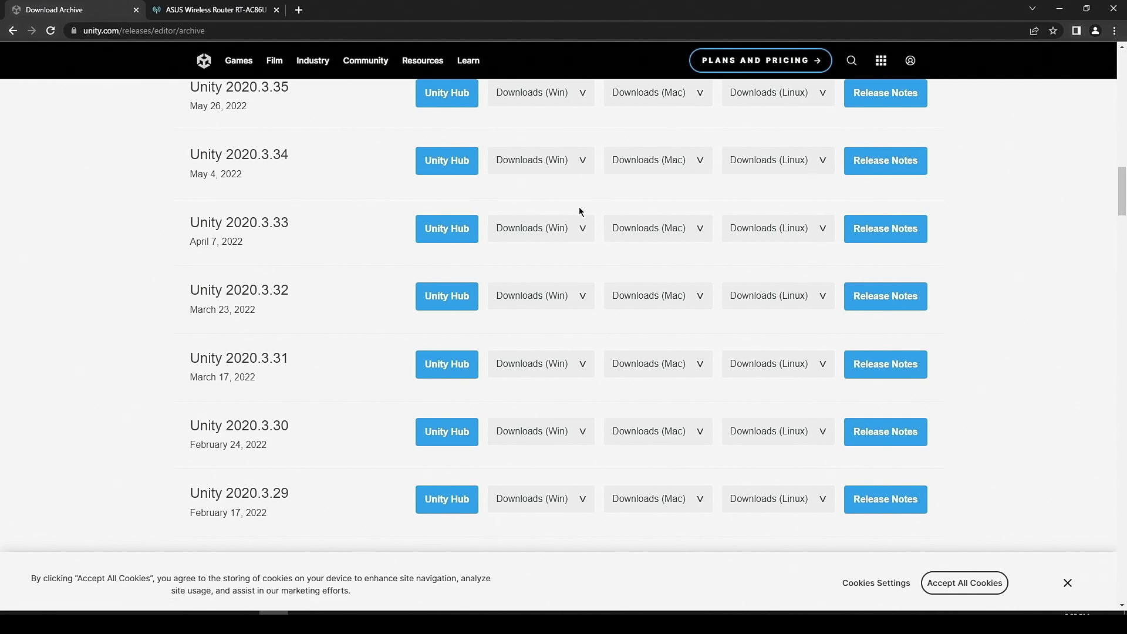
pyautogui.click(456, 231)
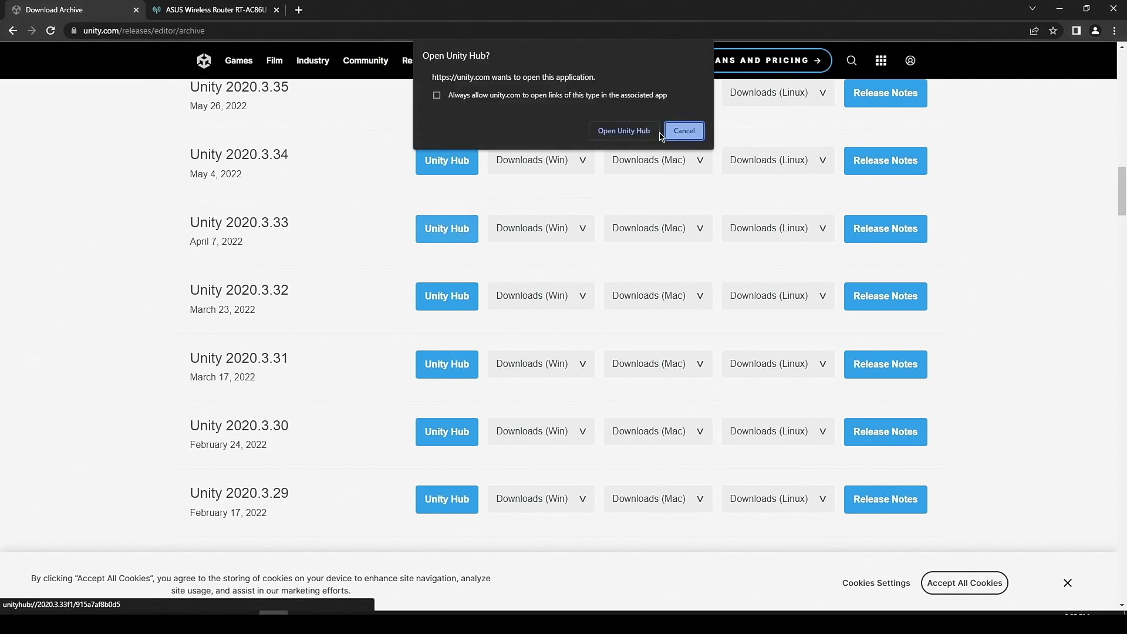
pyautogui.click(625, 130)
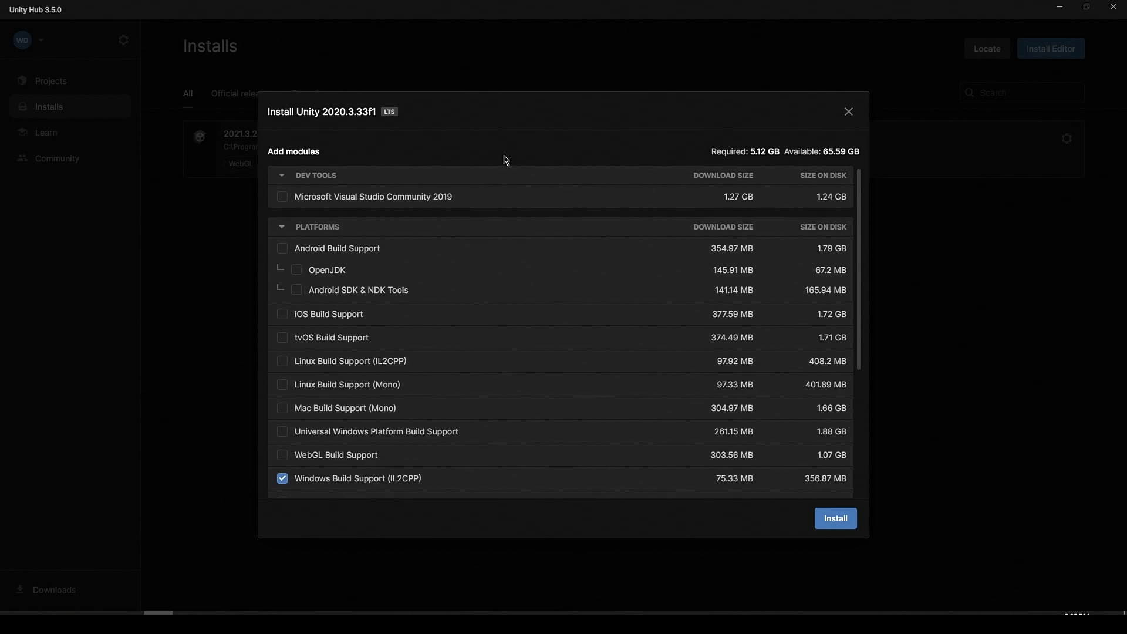
pyautogui.scroll(-2, 604, 239)
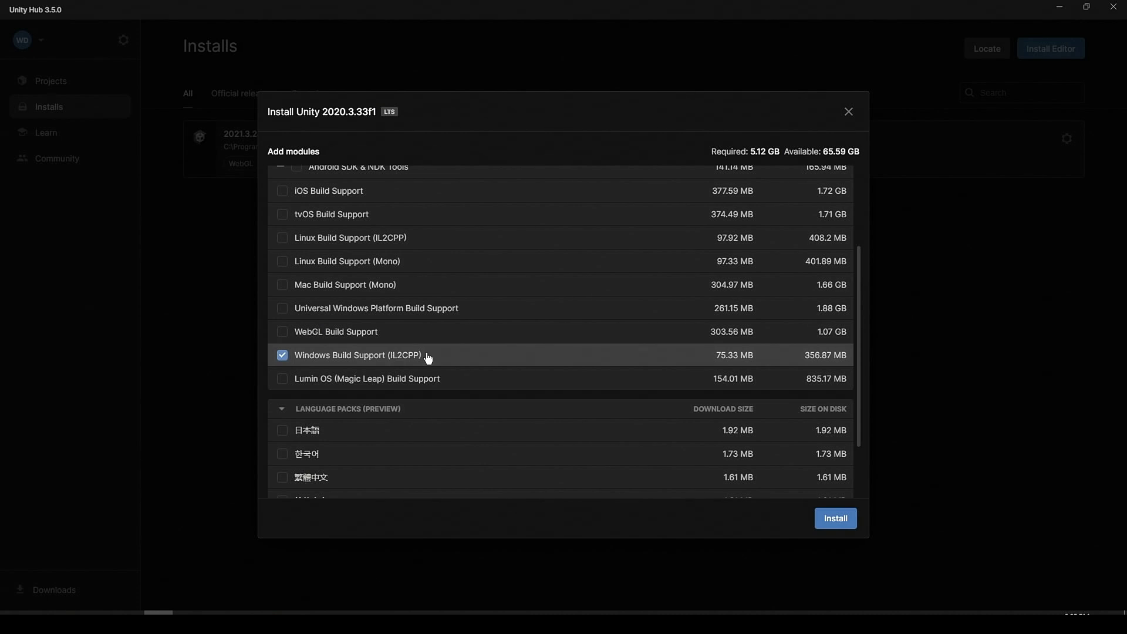
pyautogui.click(837, 519)
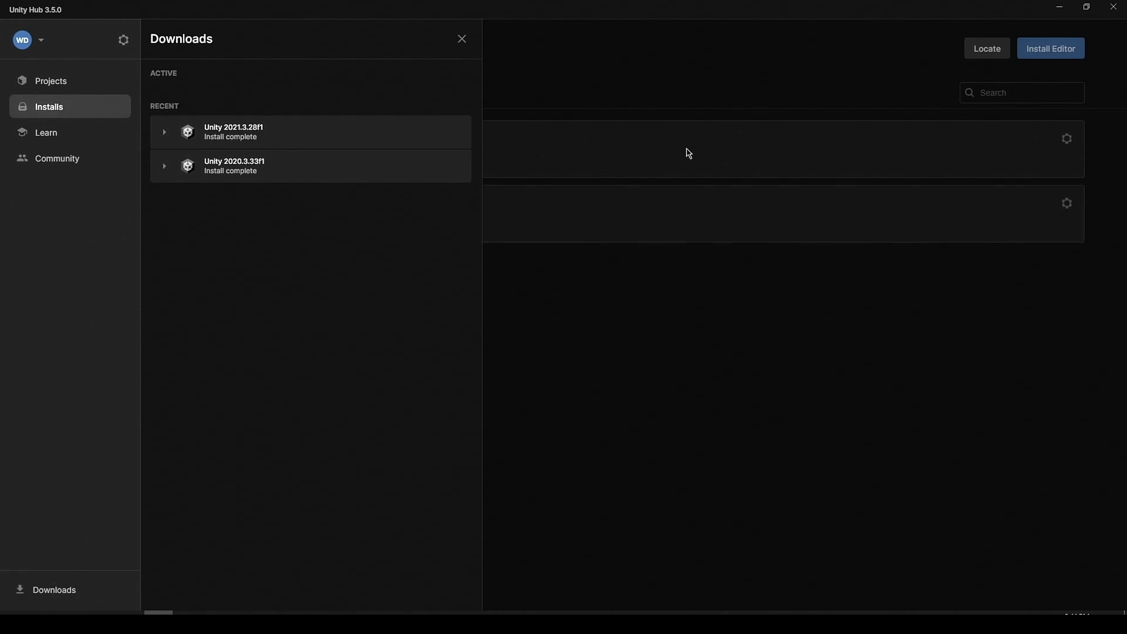
# Step: Create a new Unity project named mocopi Sample Scene from the 3D Core template
pyautogui.click(68, 81)
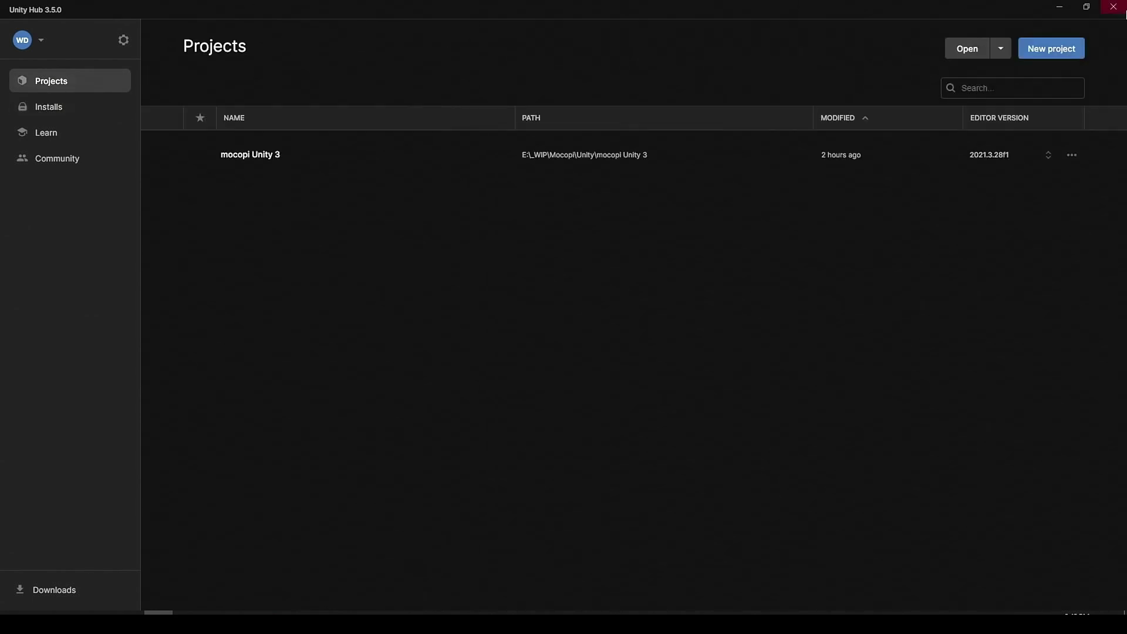
pyautogui.click(1062, 54)
pyautogui.tripleClick(989, 297)
pyautogui.write('mo')
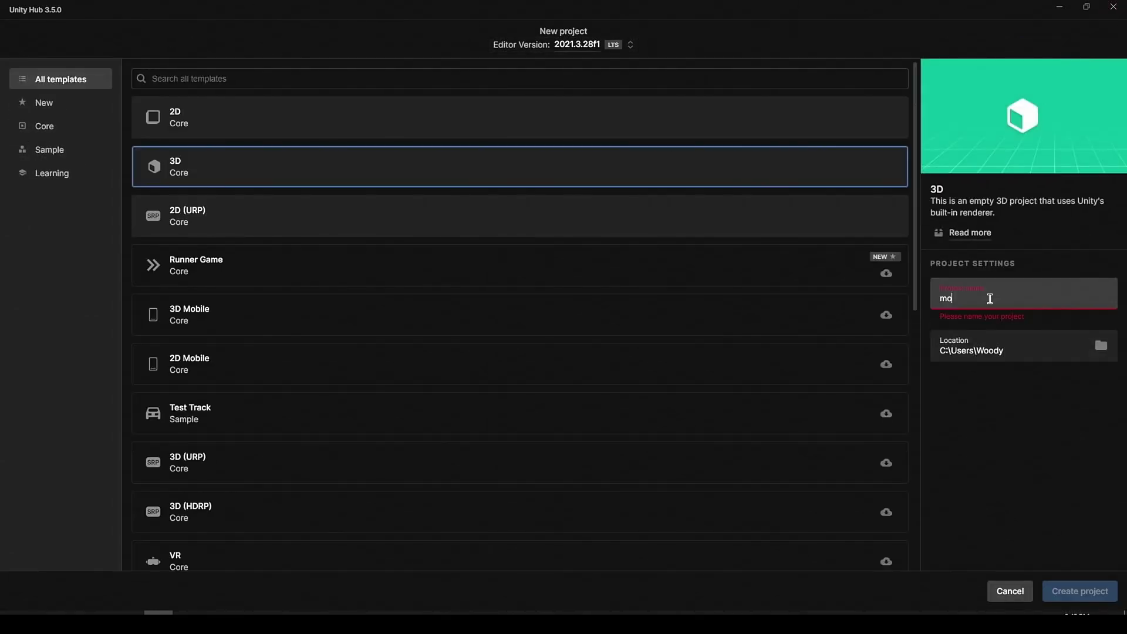
pyautogui.write('copi Sample Scene')
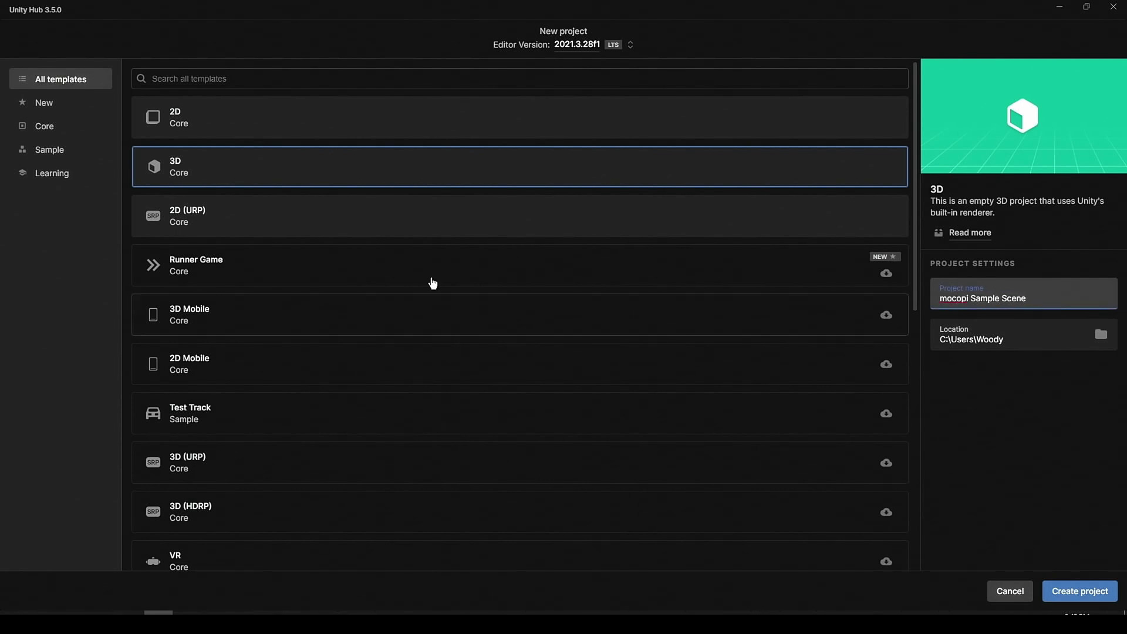
pyautogui.click(521, 166)
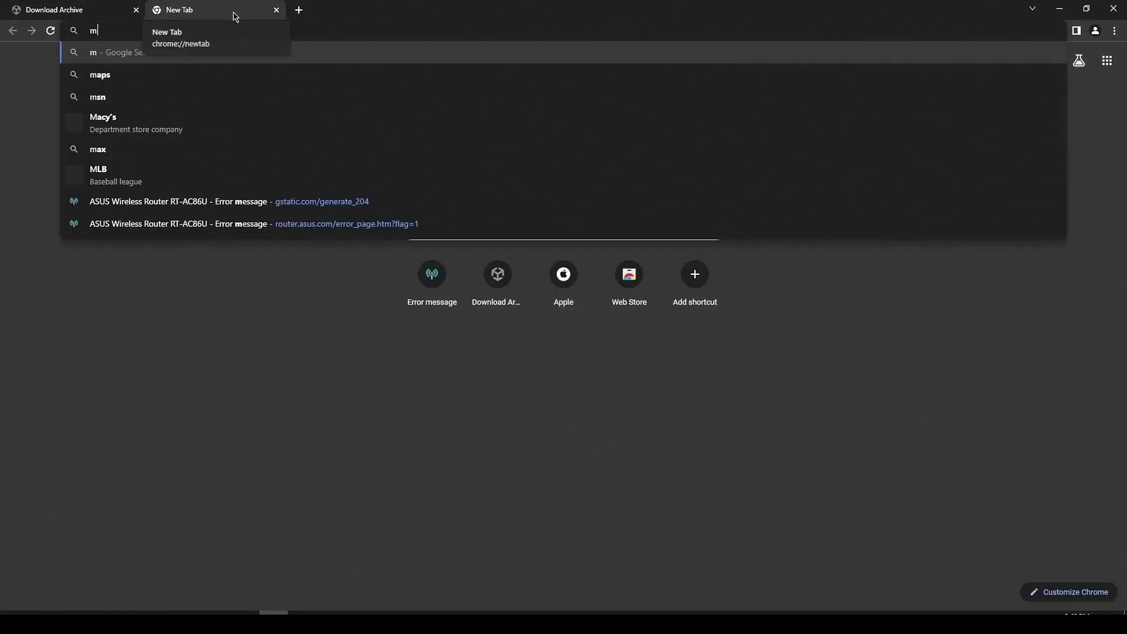
# Step: Switch to the browser, search the web for mocopi developer and open Sony's mocopi developer site
pyautogui.write('moc')
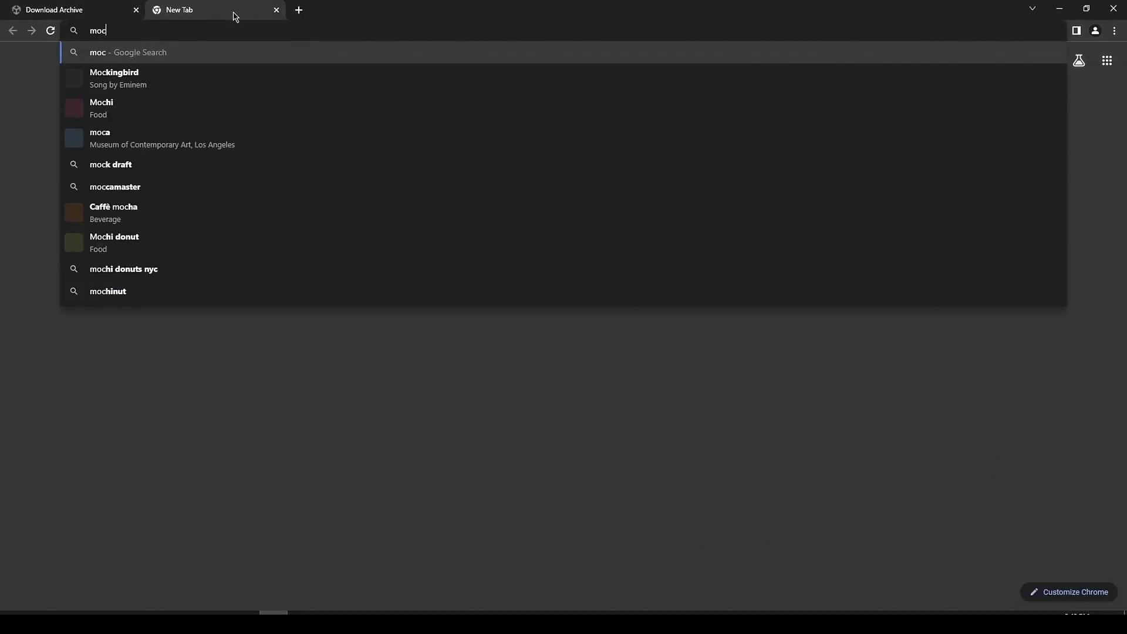
pyautogui.write('opi developer')
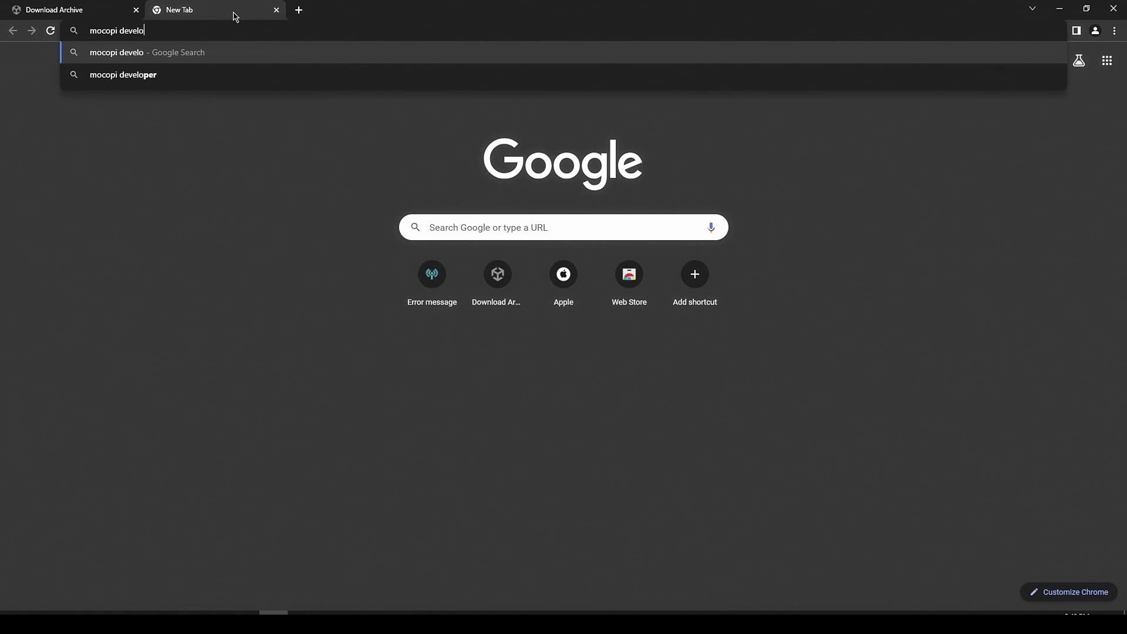
pyautogui.press('Return')
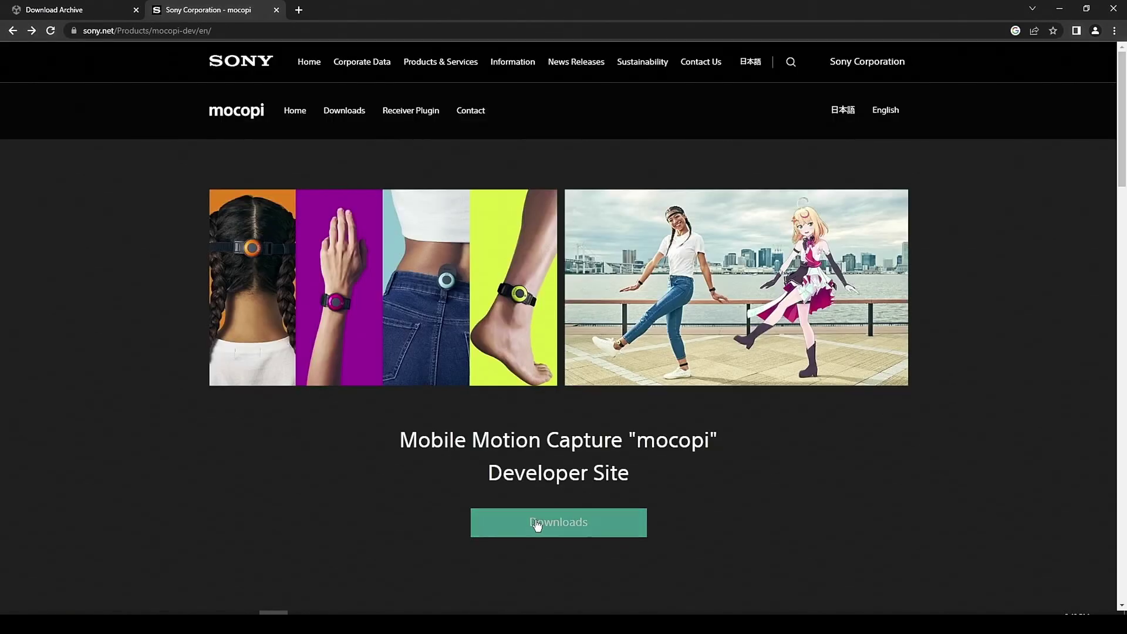
# Step: Download version v1.0.4 of the mocopi Receiver Plugin for Unity from the site's downloads page
pyautogui.click(535, 524)
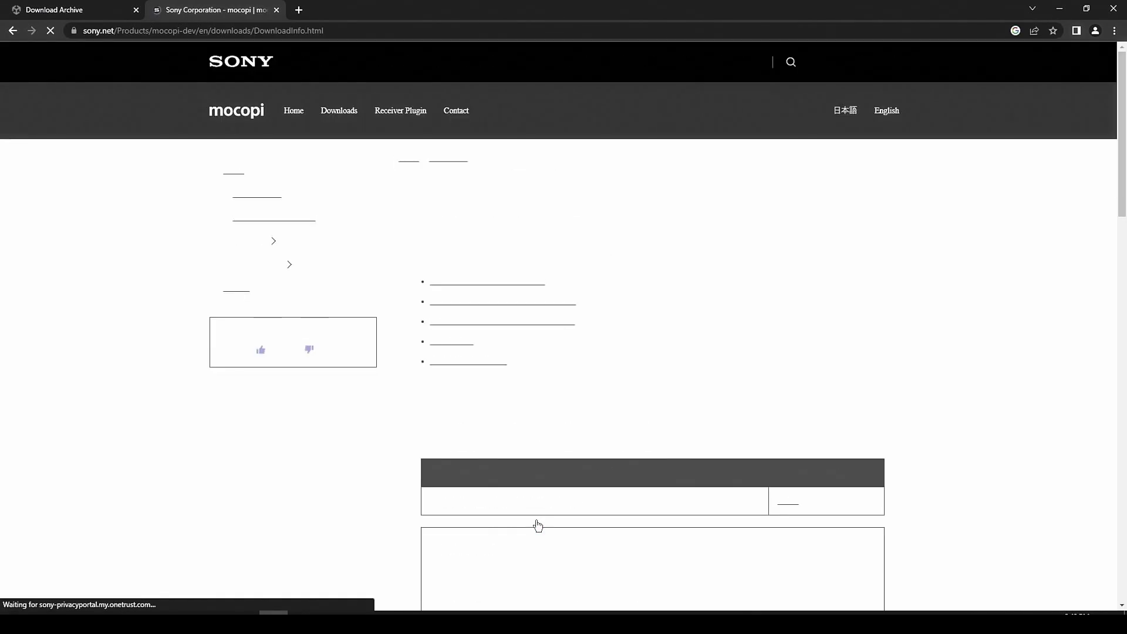
pyautogui.scroll(-2, 798, 320)
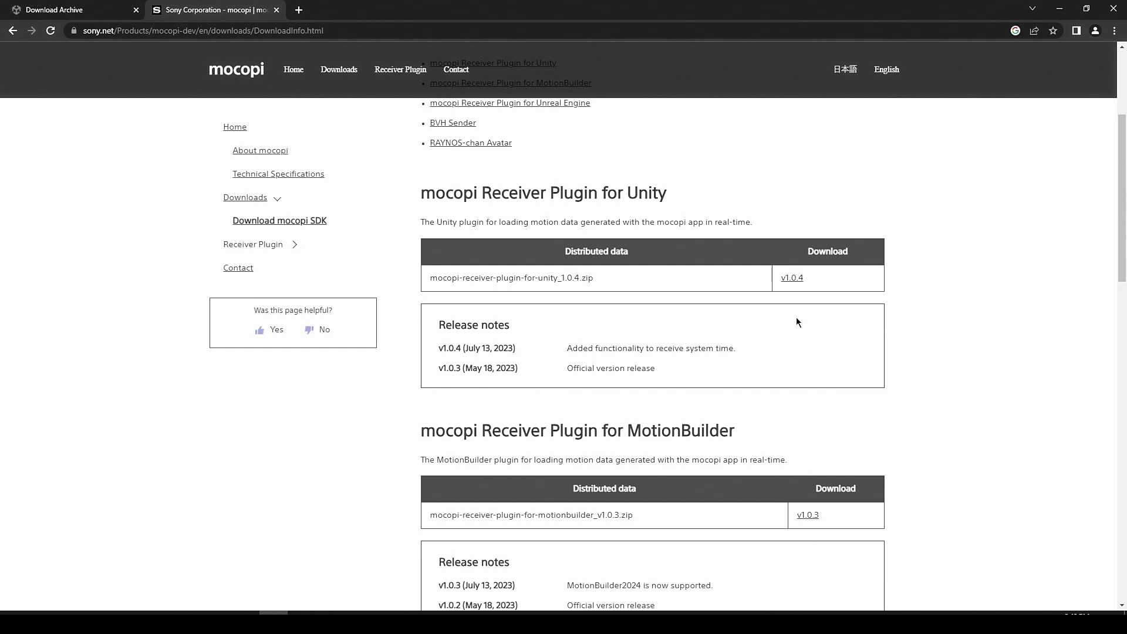
pyautogui.scroll(-1, 804, 300)
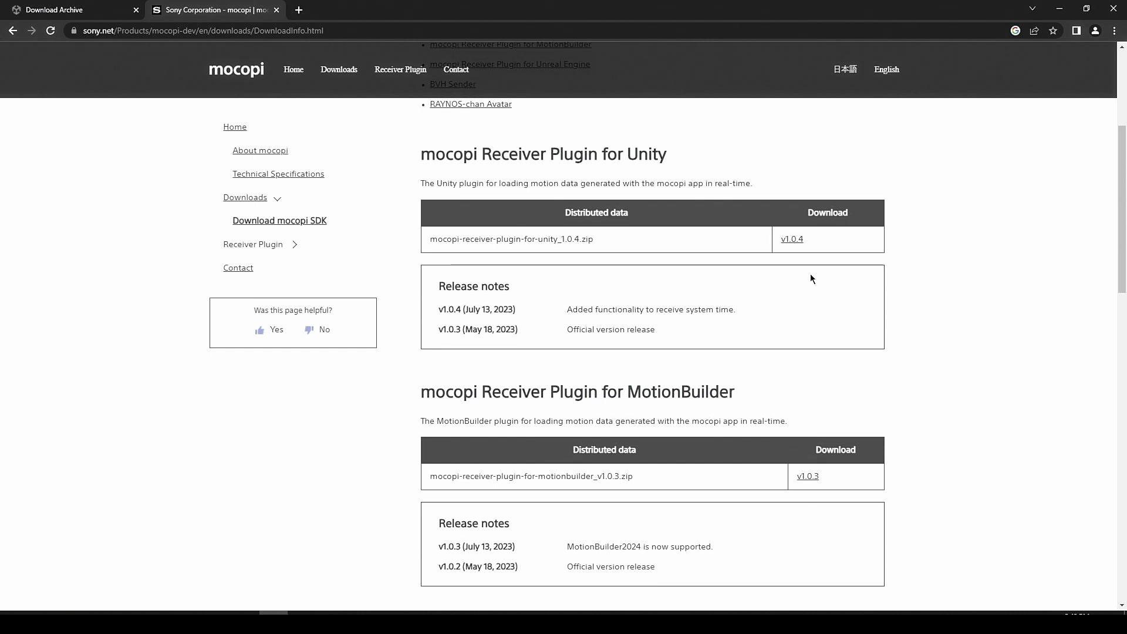
pyautogui.click(792, 239)
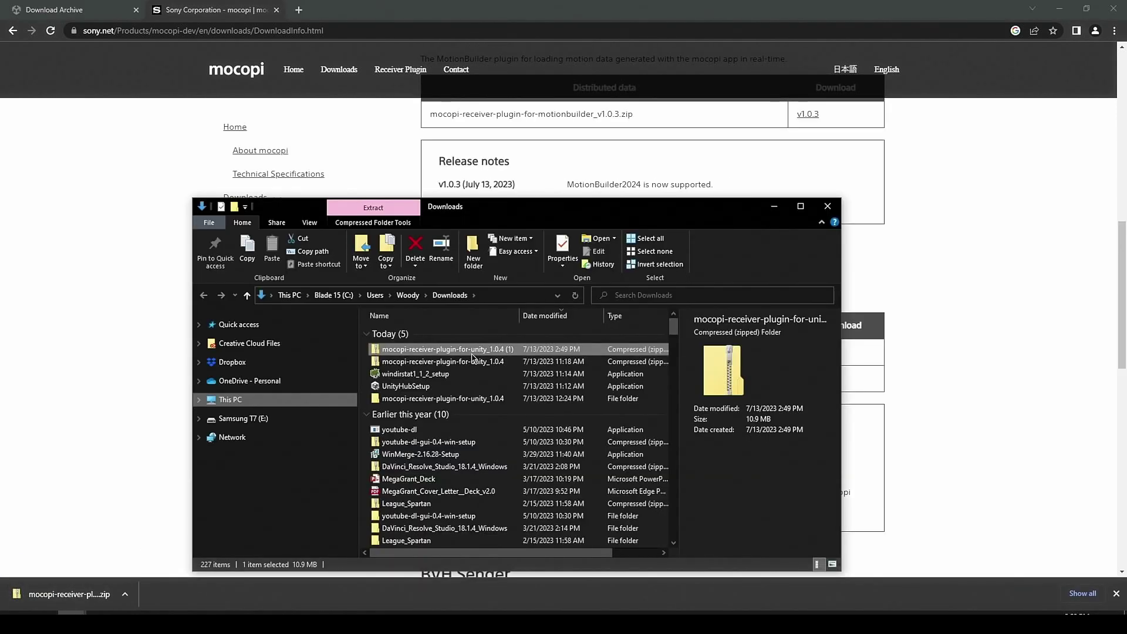
# Step: Extract the downloaded mocopi-receiver-plugin-for-unity_1.0.4 (1) archive into its default folder and open the extracted contents
pyautogui.rightClick(472, 351)
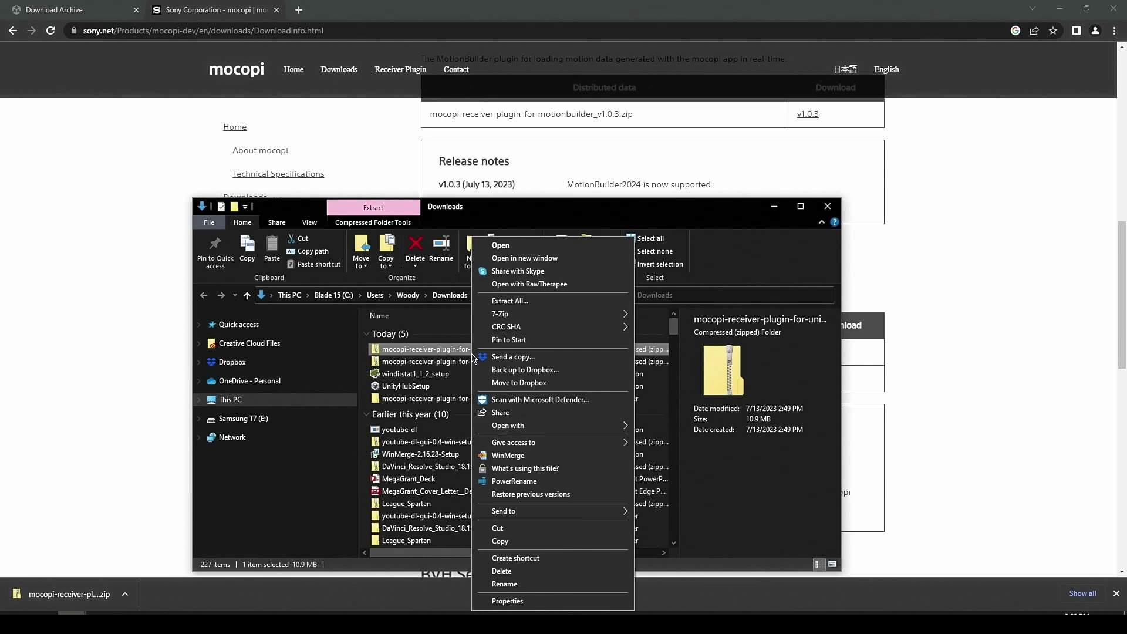
pyautogui.click(563, 301)
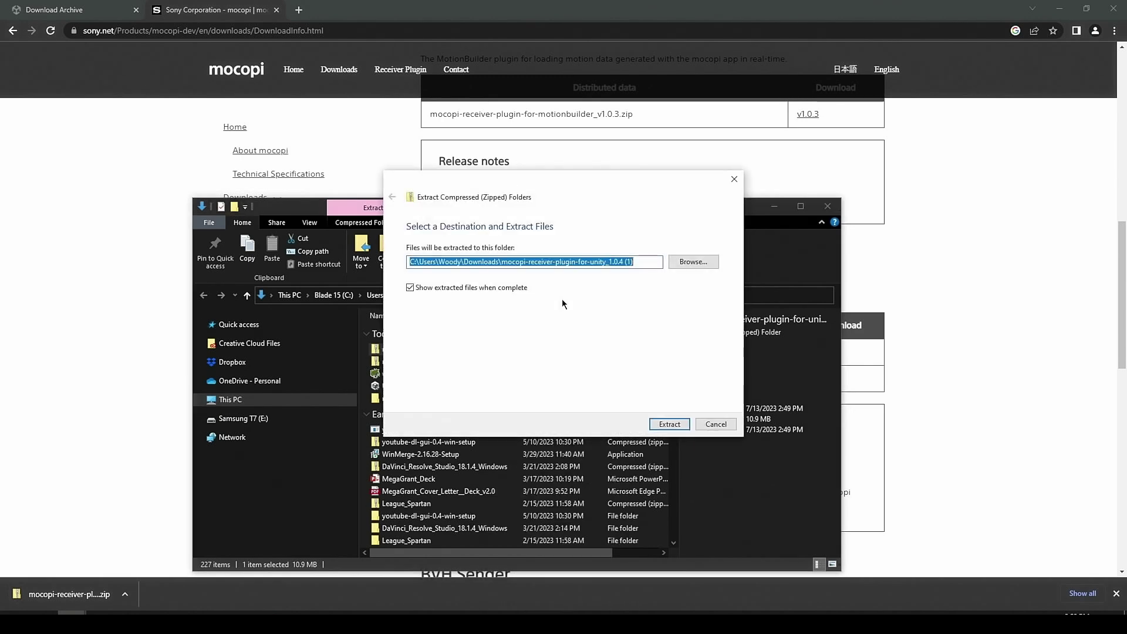
pyautogui.press('Return')
pyautogui.doubleClick(470, 243)
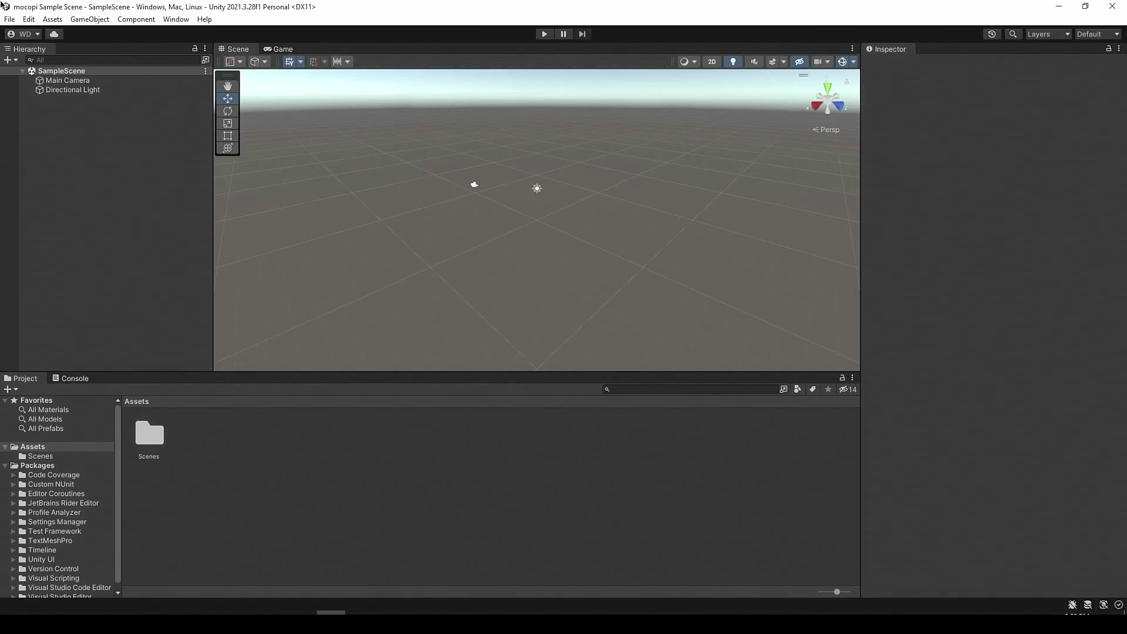
# Step: Import the custom package mocopi-receiver-plugin-for-unity_1.0.4 with all of its contents into the project
pyautogui.click(52, 20)
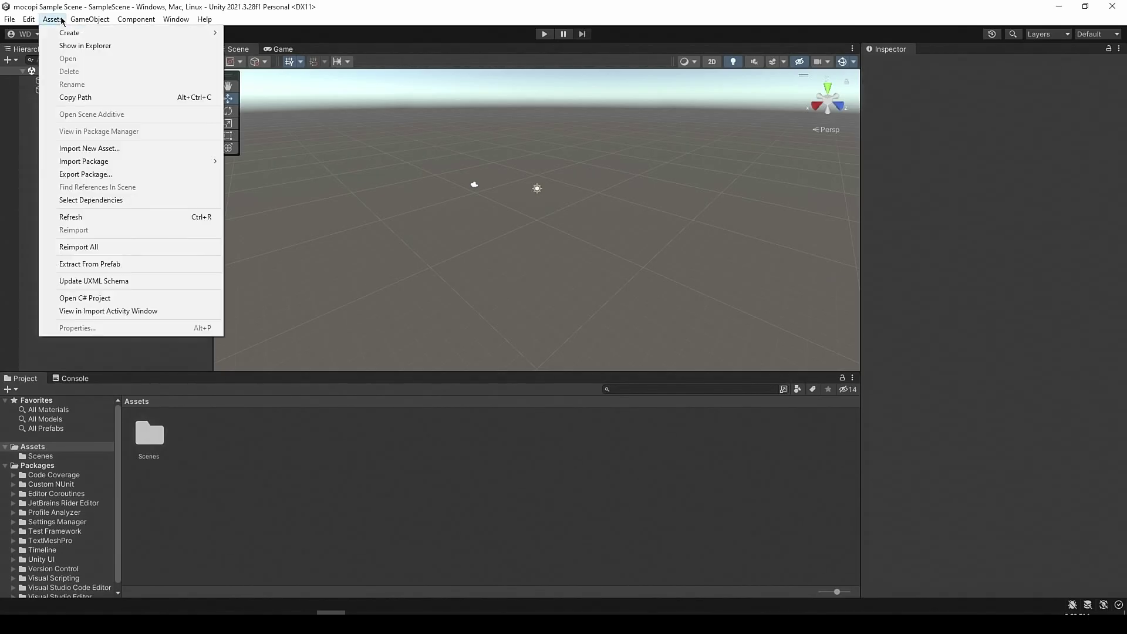
pyautogui.moveTo(102, 165)
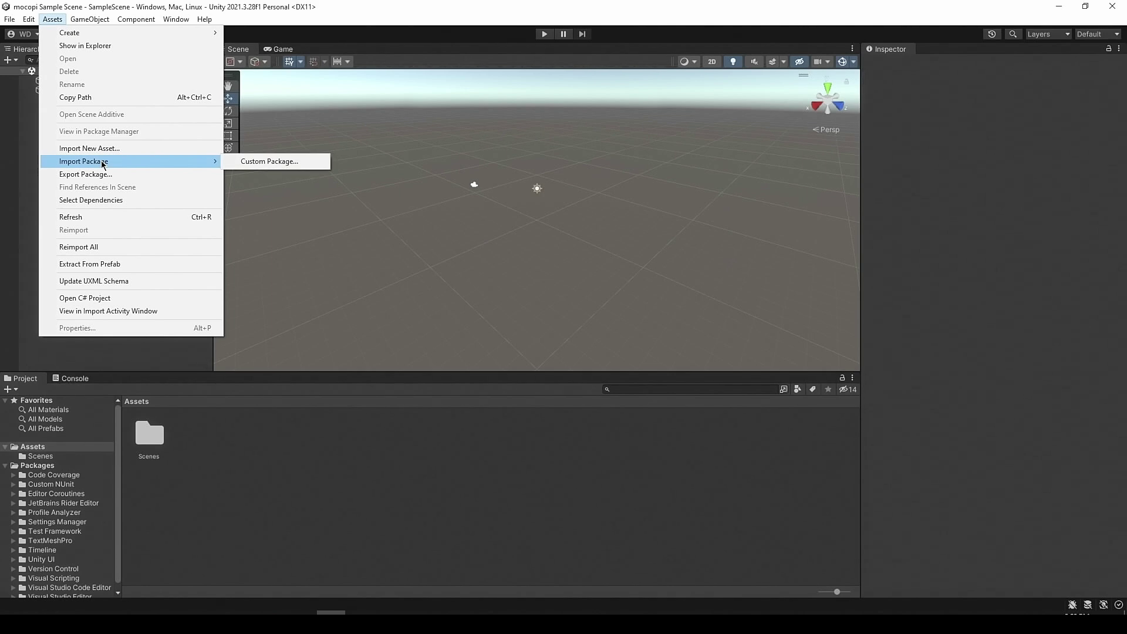
pyautogui.click(256, 162)
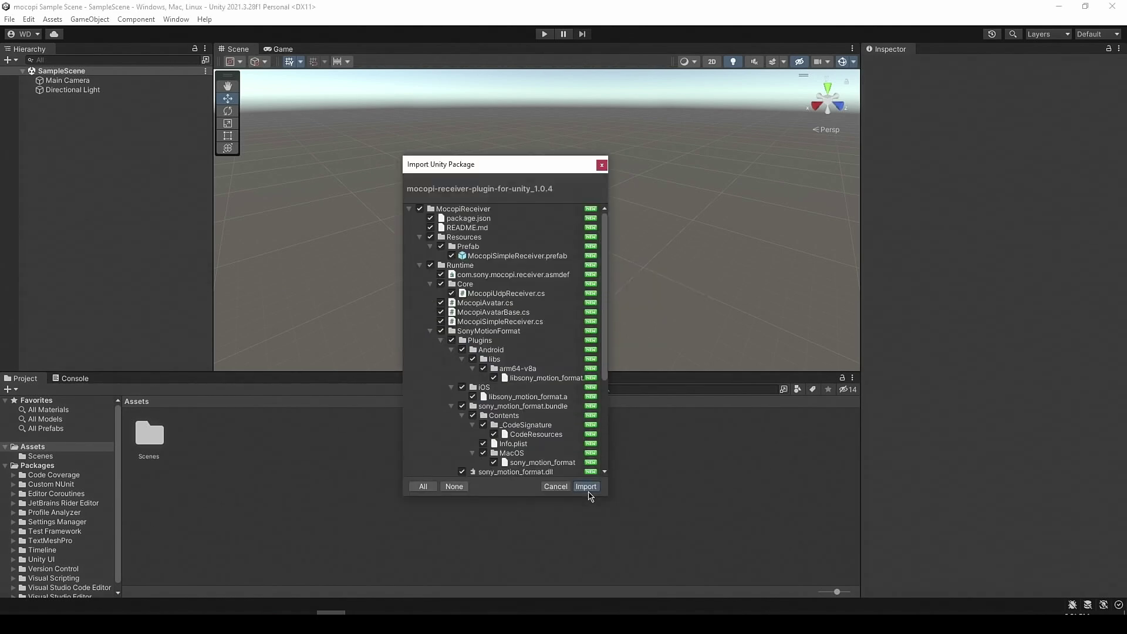
pyautogui.click(587, 488)
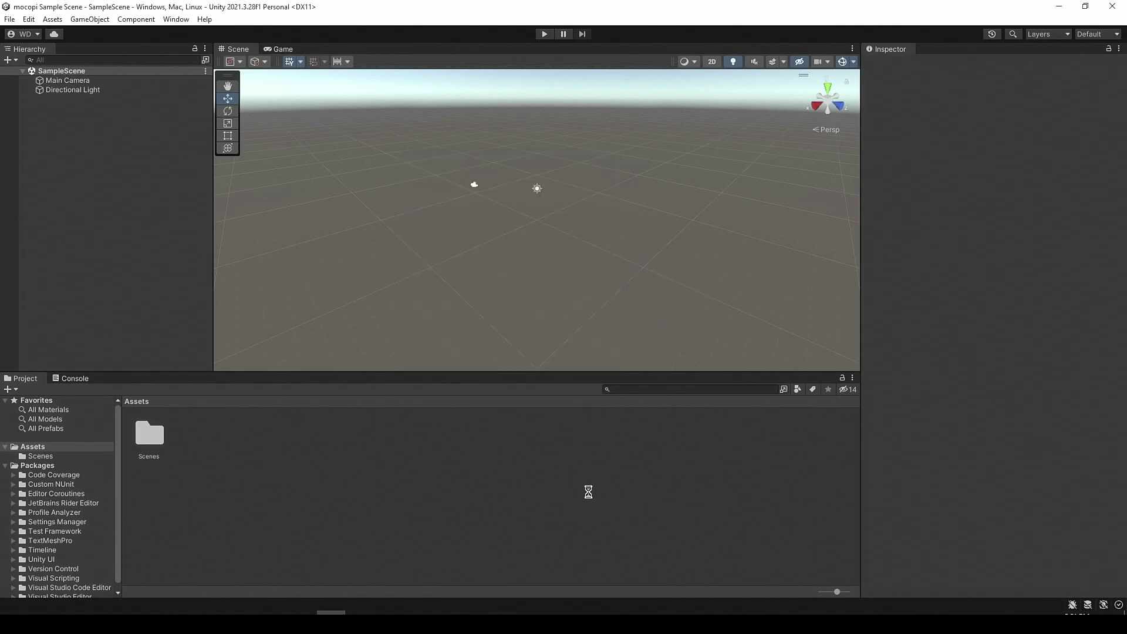
# Step: Examine the imported MocopiReceiver folders and preview the MocopiAvatar model in the ReceiverSample Models folder
pyautogui.click(39, 458)
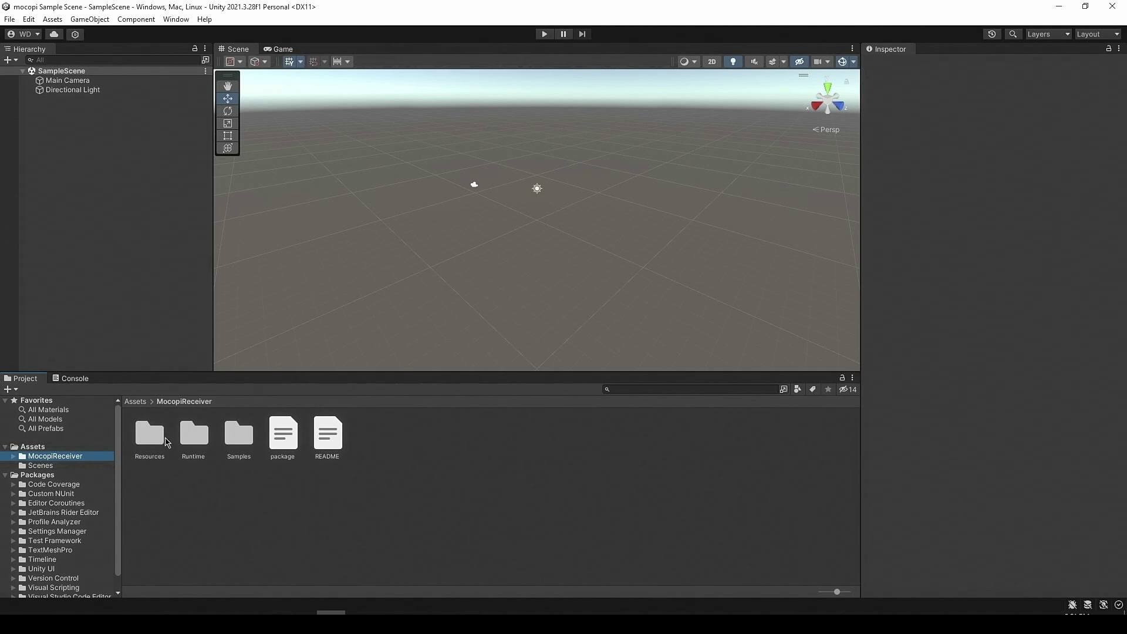
pyautogui.click(13, 457)
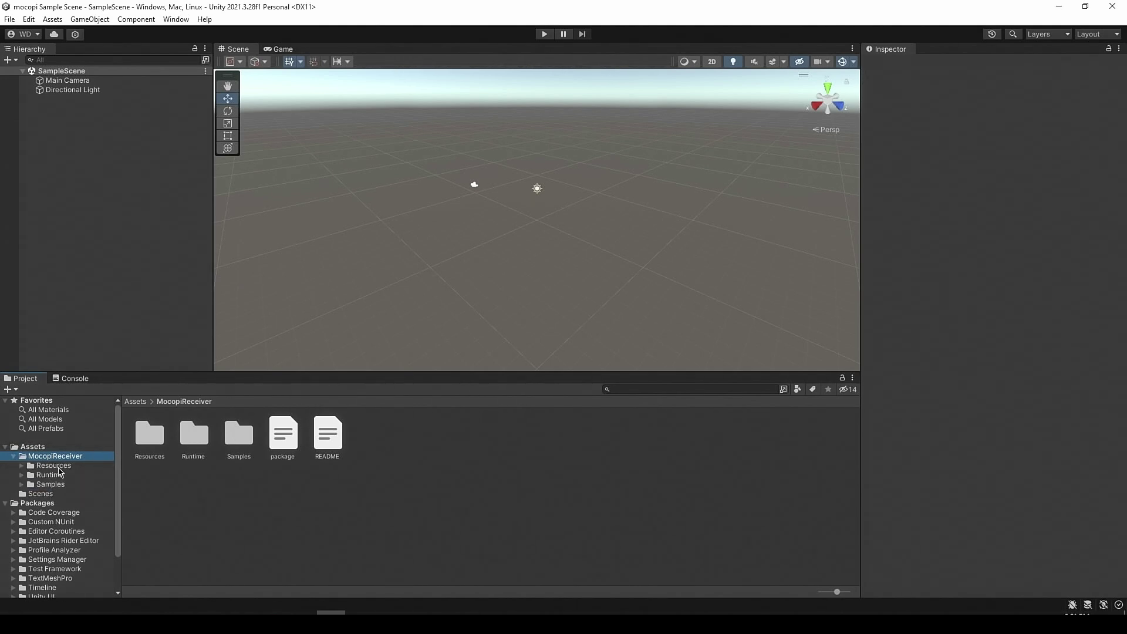
pyautogui.click(59, 467)
pyautogui.click(51, 475)
pyautogui.click(62, 485)
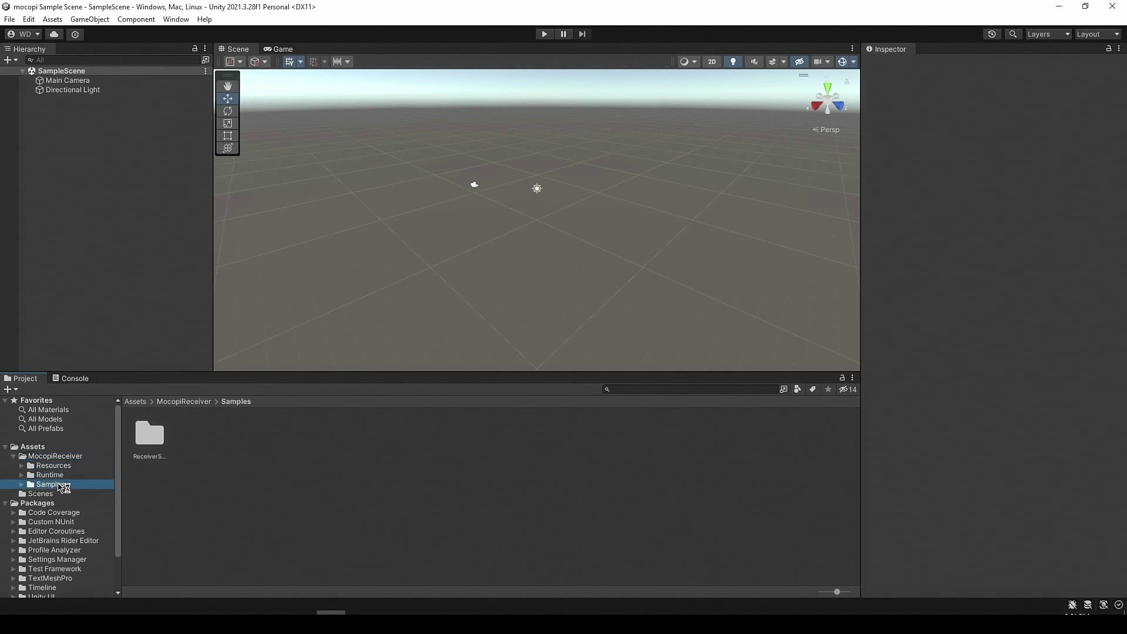
pyautogui.click(22, 485)
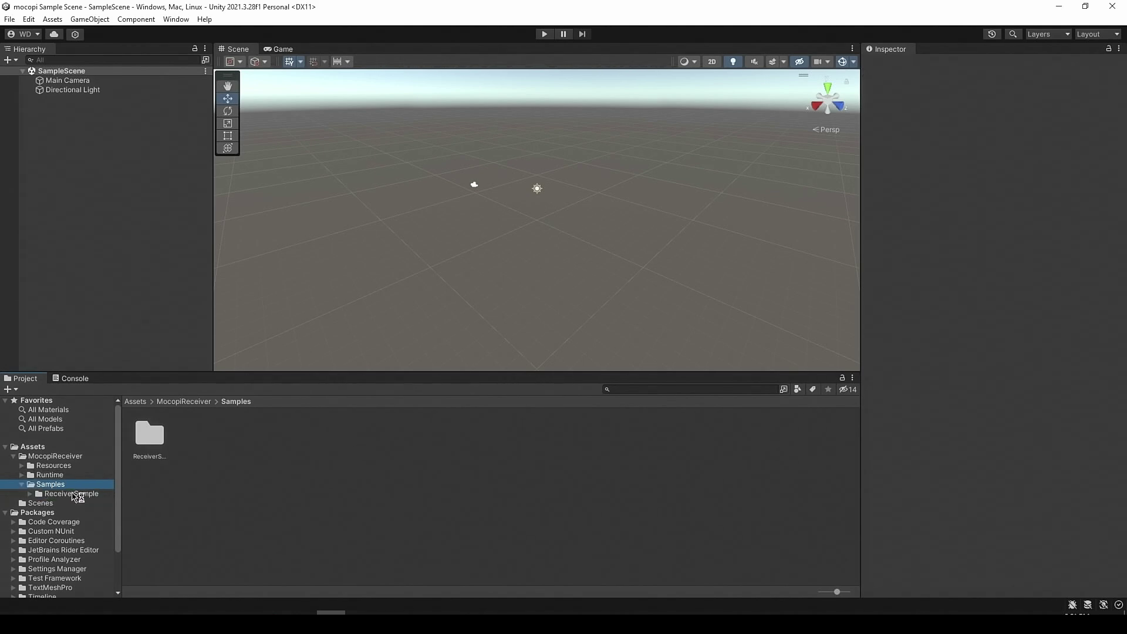
pyautogui.click(72, 494)
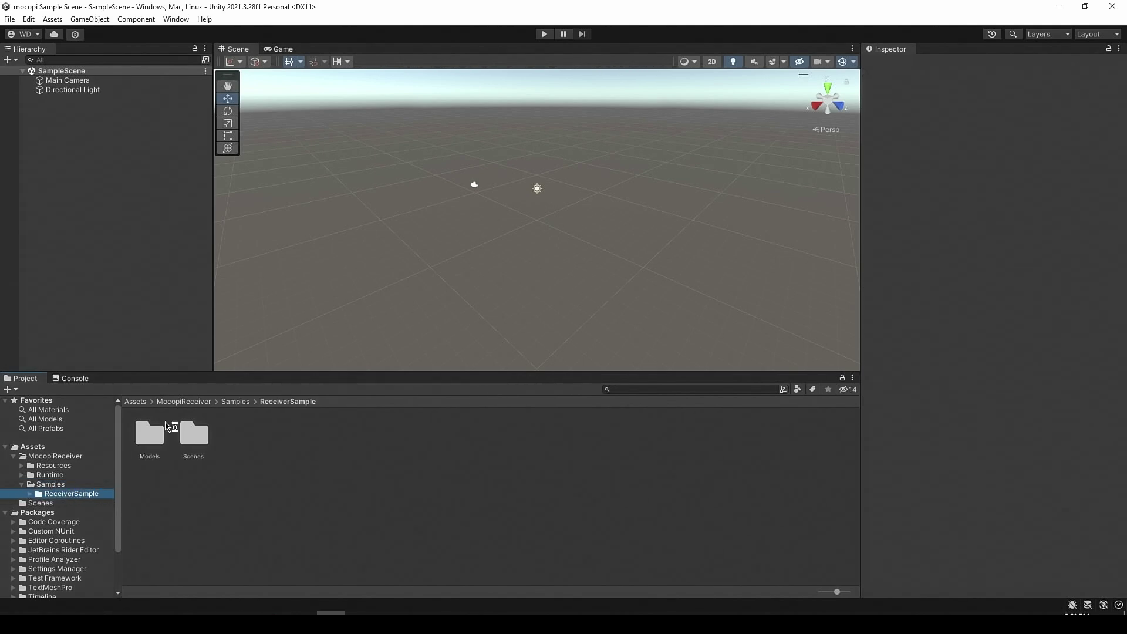
pyautogui.click(149, 438)
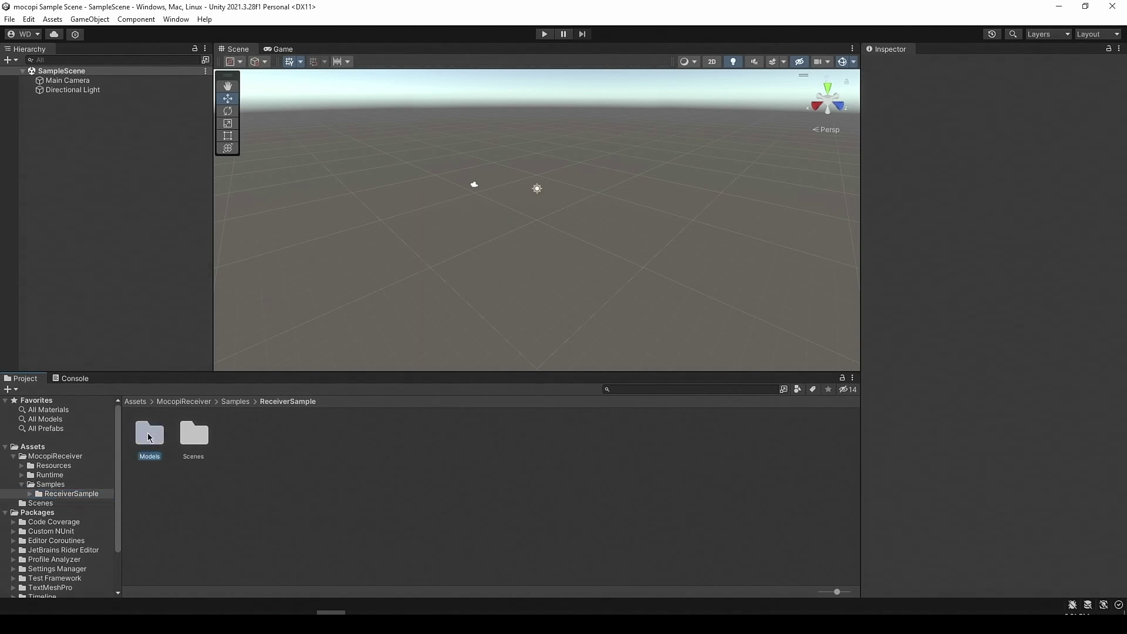
pyautogui.doubleClick(149, 438)
pyautogui.click(215, 439)
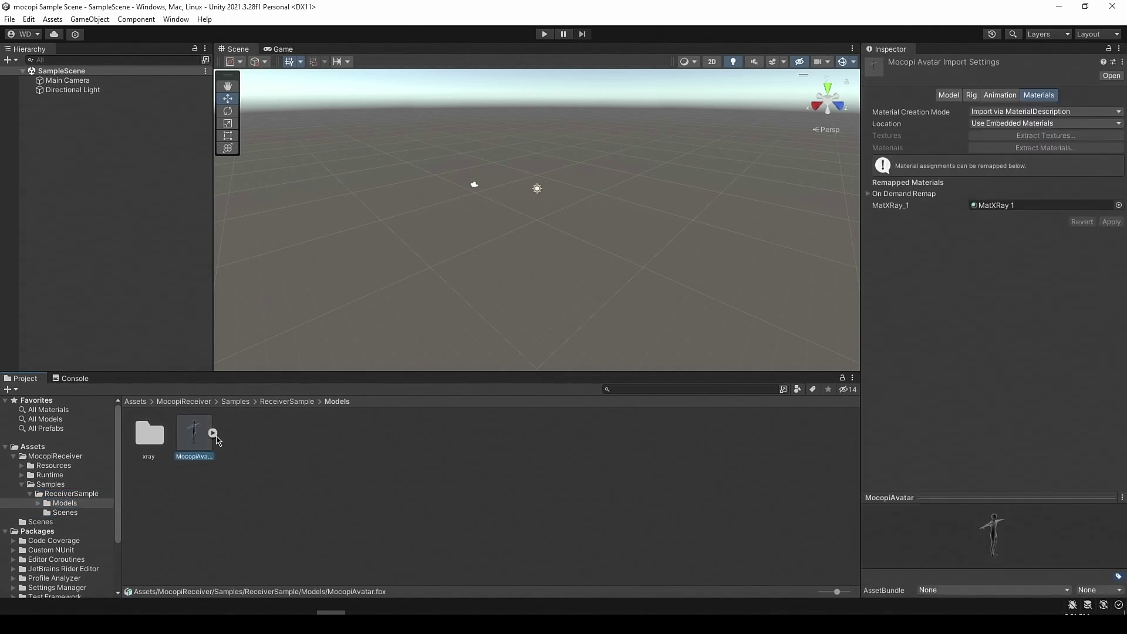
pyautogui.moveTo(910, 491); pyautogui.dragTo(913, 437)
# Step: Open the ReceiverSample scene from the ReceiverSample Scenes folder and get a close view of its avatar
pyautogui.click(64, 513)
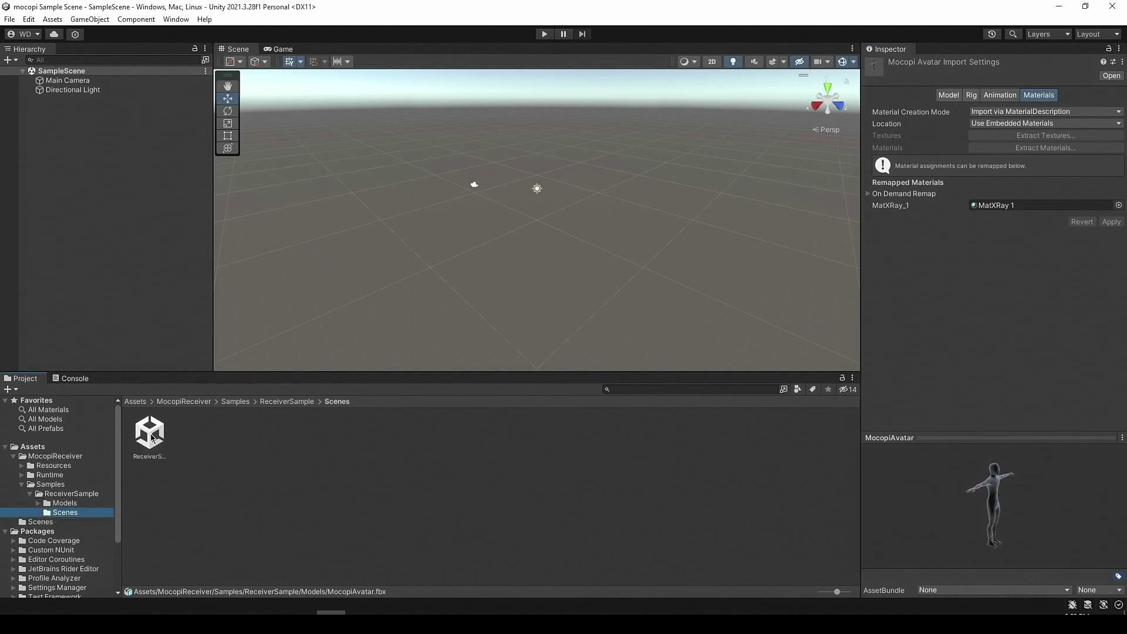
pyautogui.doubleClick(151, 437)
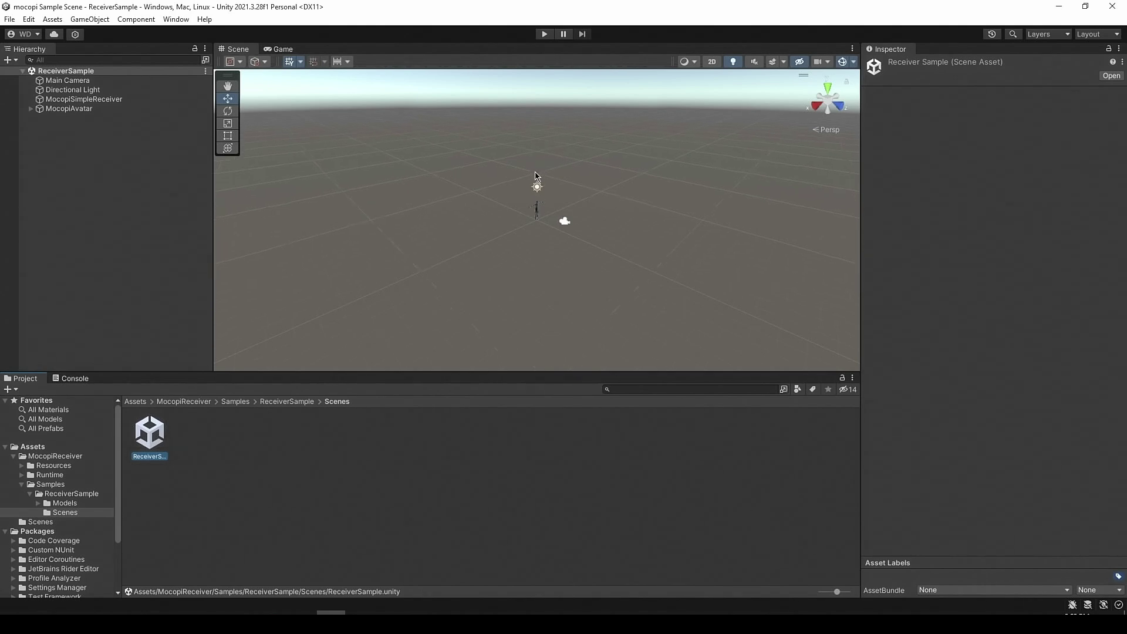
pyautogui.scroll(10, 535, 175)
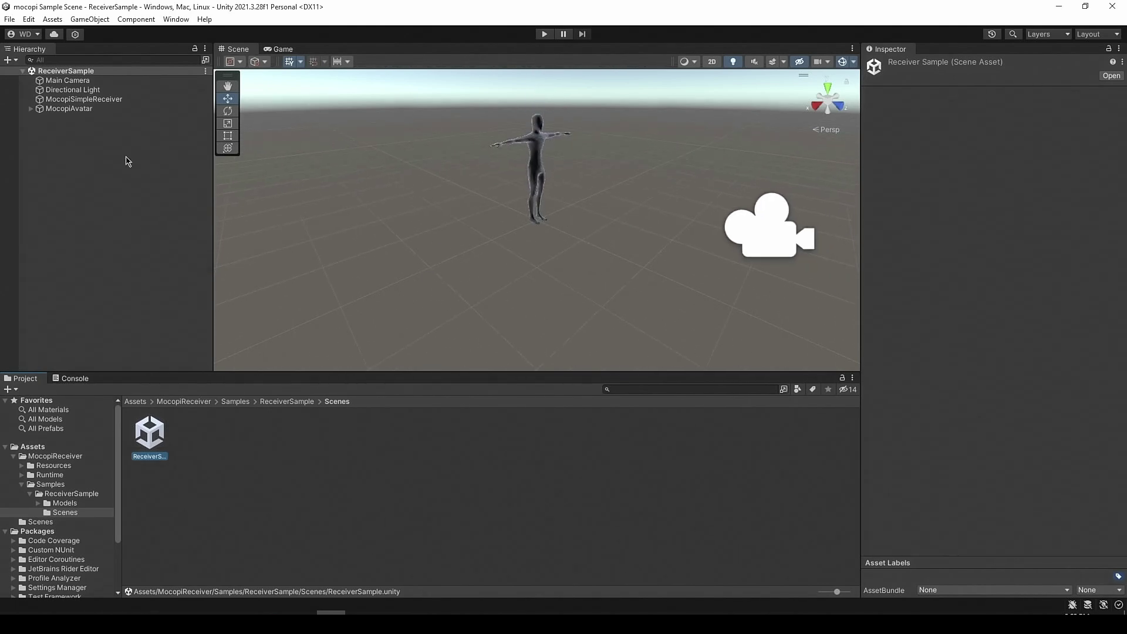
# Step: Examine the avatar and port assigned to Element 0 in the MocopiSimpleReceiver object's Avatar Settings
pyautogui.click(96, 100)
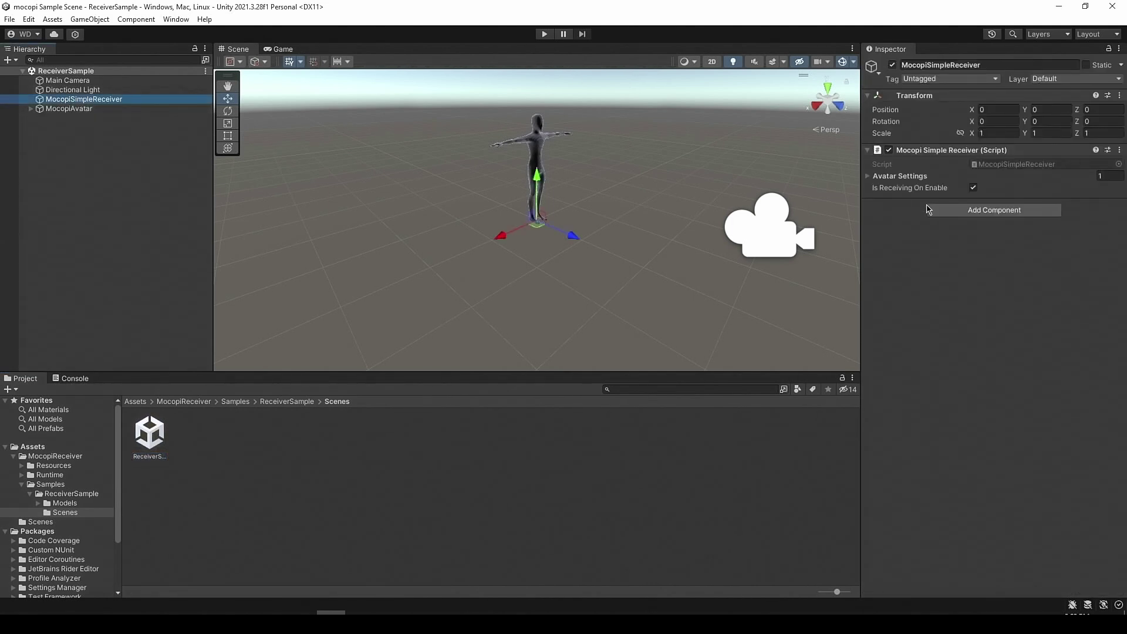
pyautogui.click(869, 176)
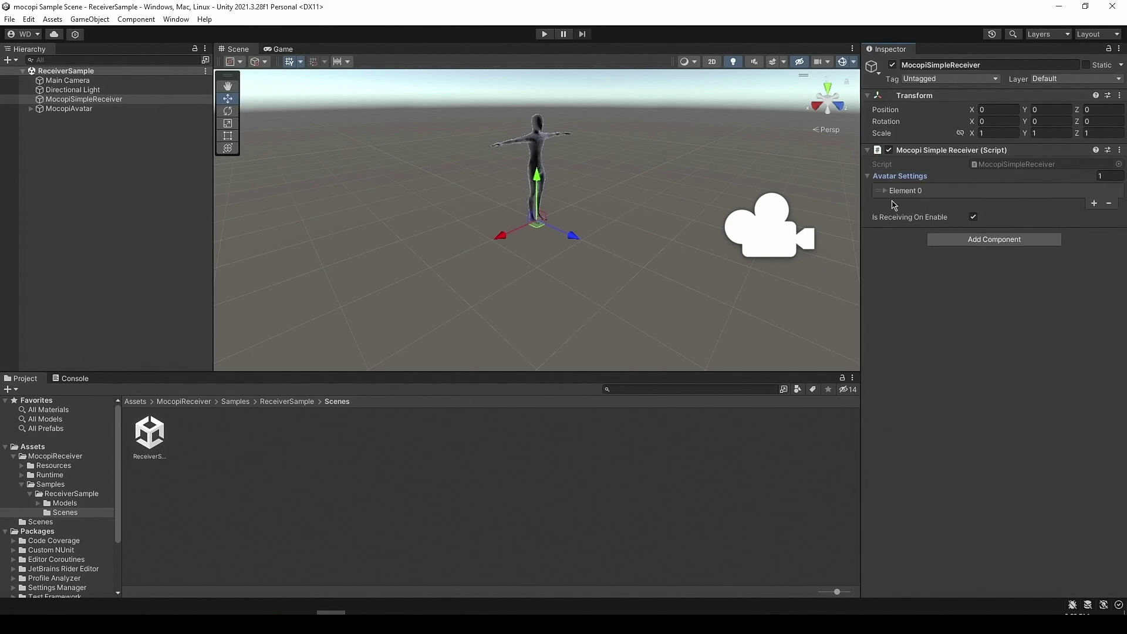
pyautogui.click(887, 191)
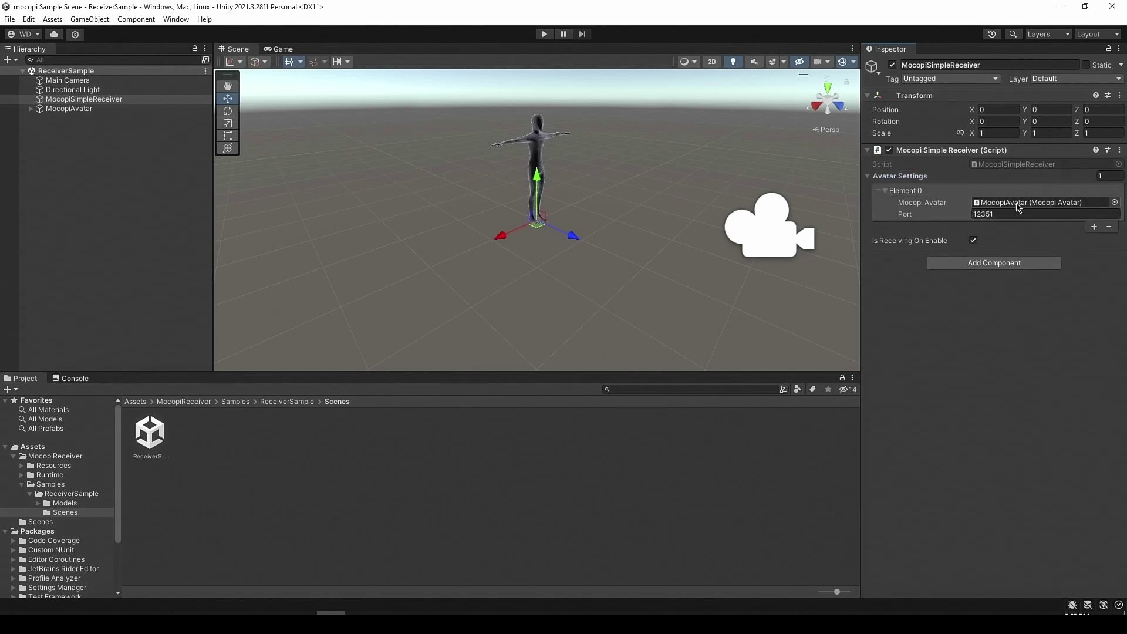
# Step: Switch to the mocopi phone app and start sending the motion data
pyautogui.click(660, 204)
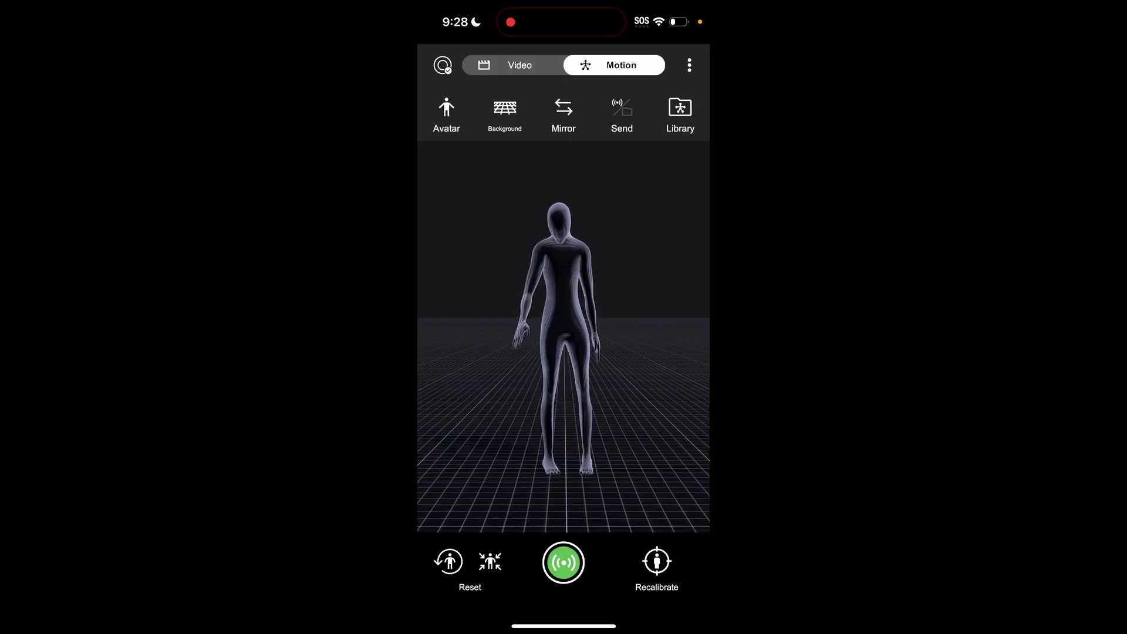
pyautogui.click(563, 562)
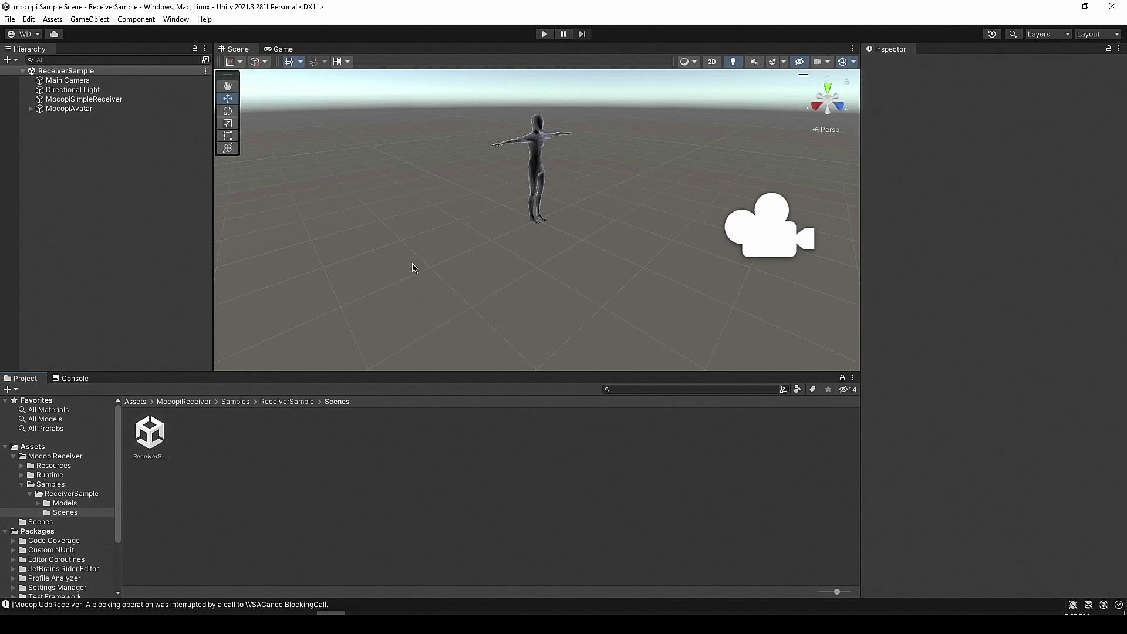
# Step: Import the model Virtual Woody v1.3 New Skinning Era v1.2 (New Blendshapes Experiment).fbx into the ReceiverSample Models folder
pyautogui.click(66, 503)
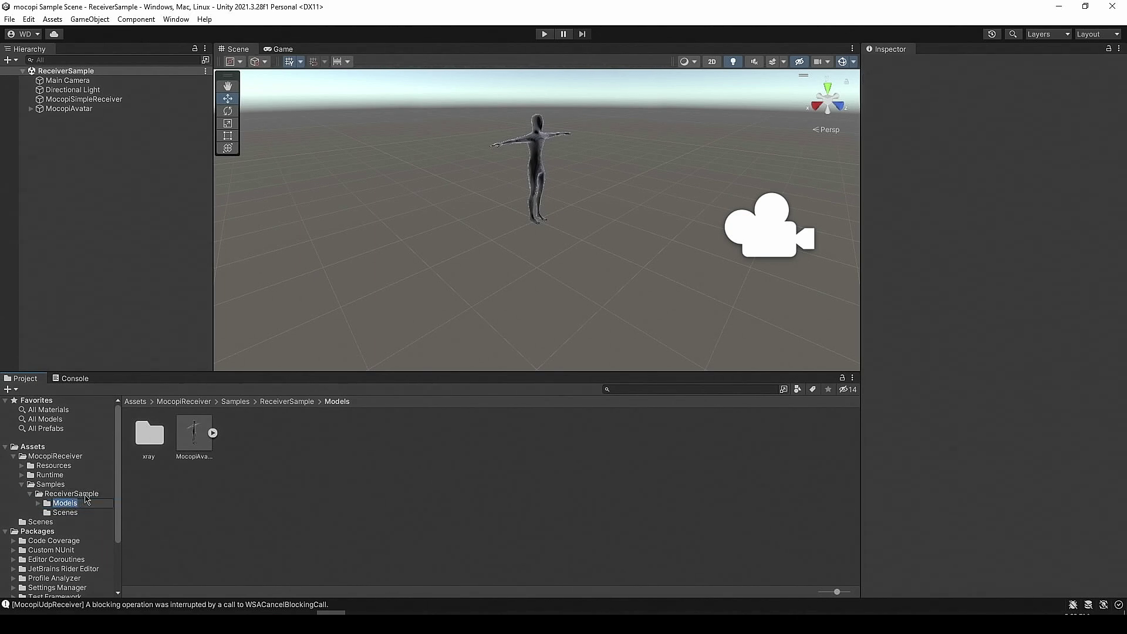
pyautogui.click(86, 495)
pyautogui.click(75, 505)
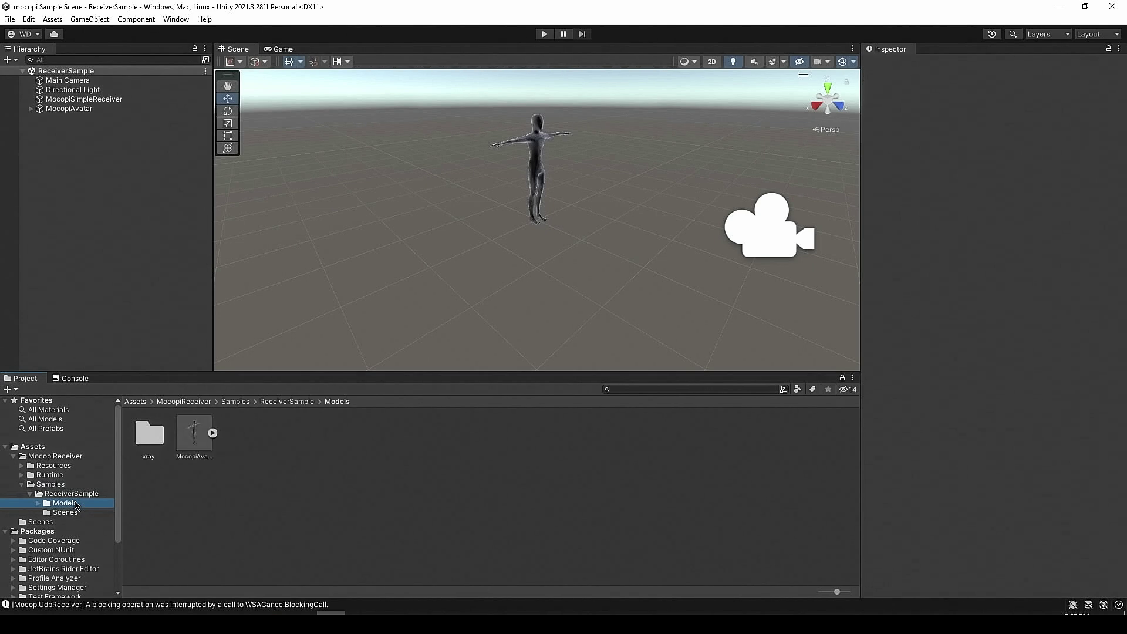
pyautogui.click(191, 445)
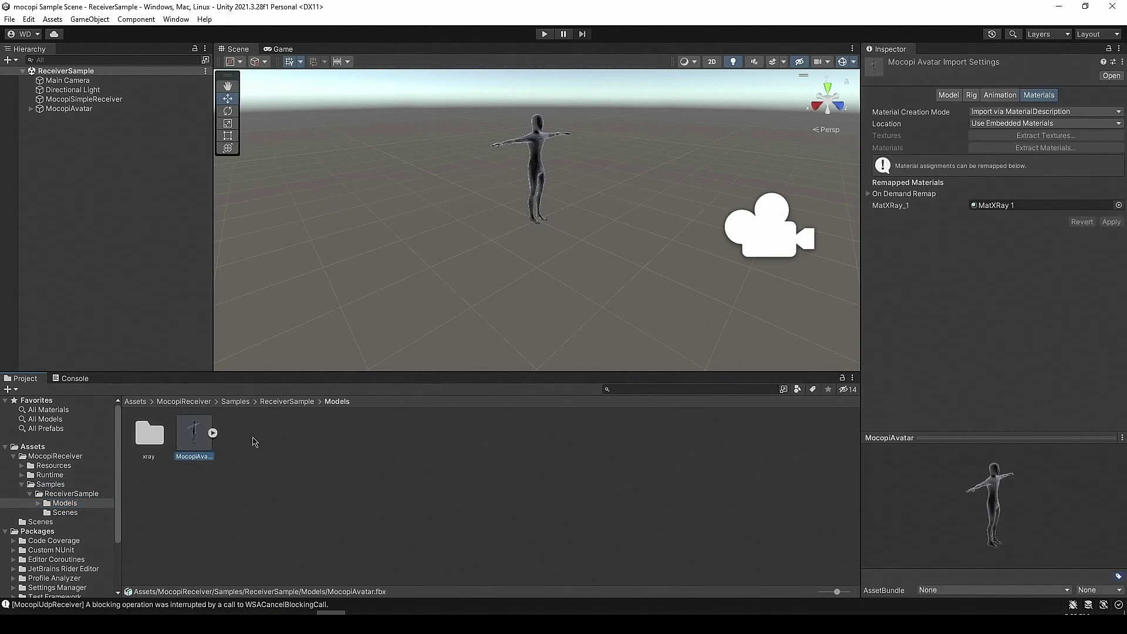
pyautogui.click(254, 442)
pyautogui.rightClick(255, 442)
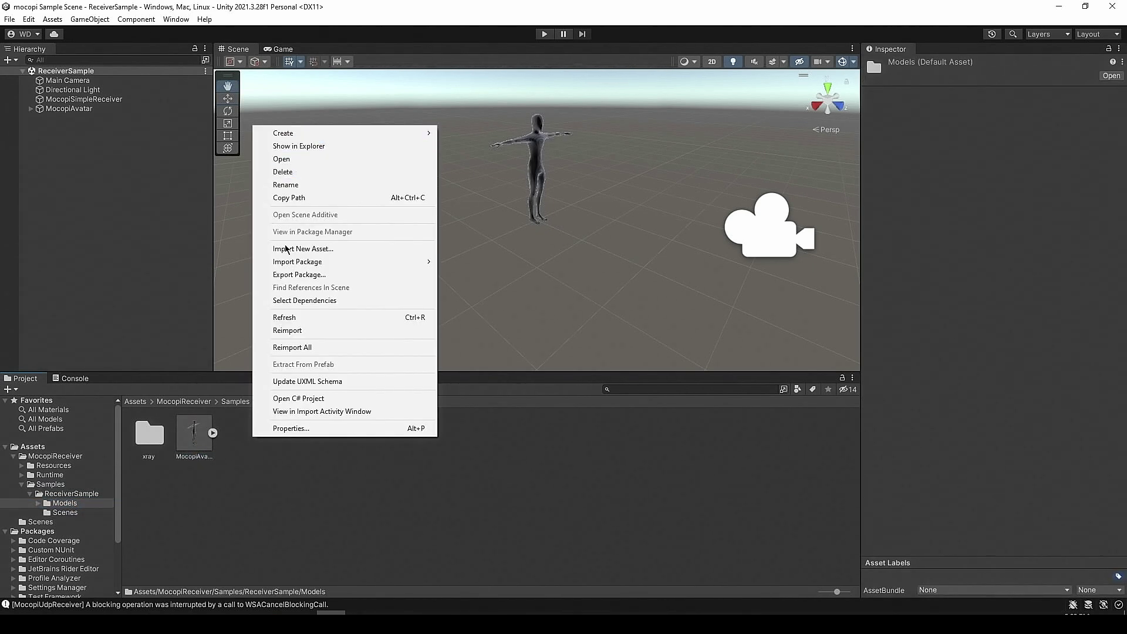
pyautogui.click(320, 250)
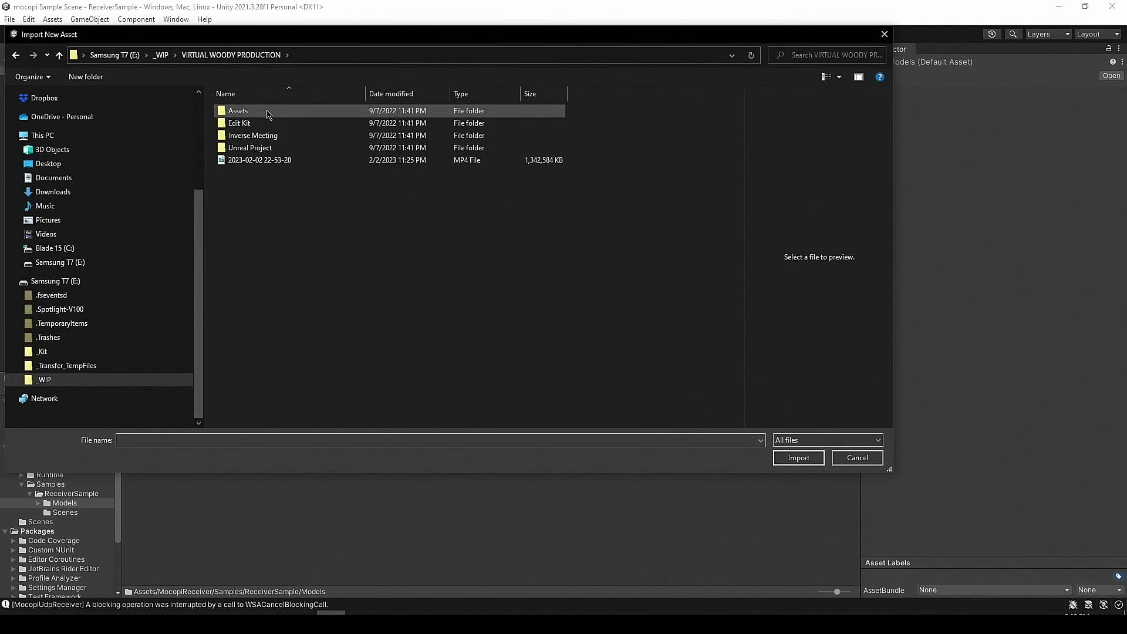
pyautogui.click(268, 112)
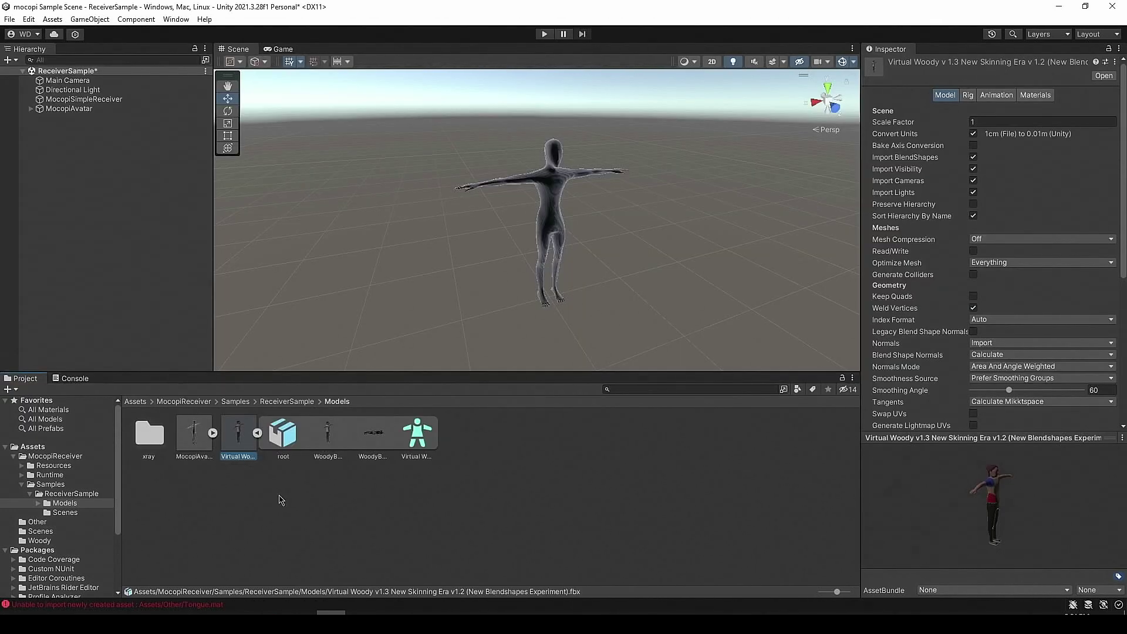
pyautogui.click(280, 500)
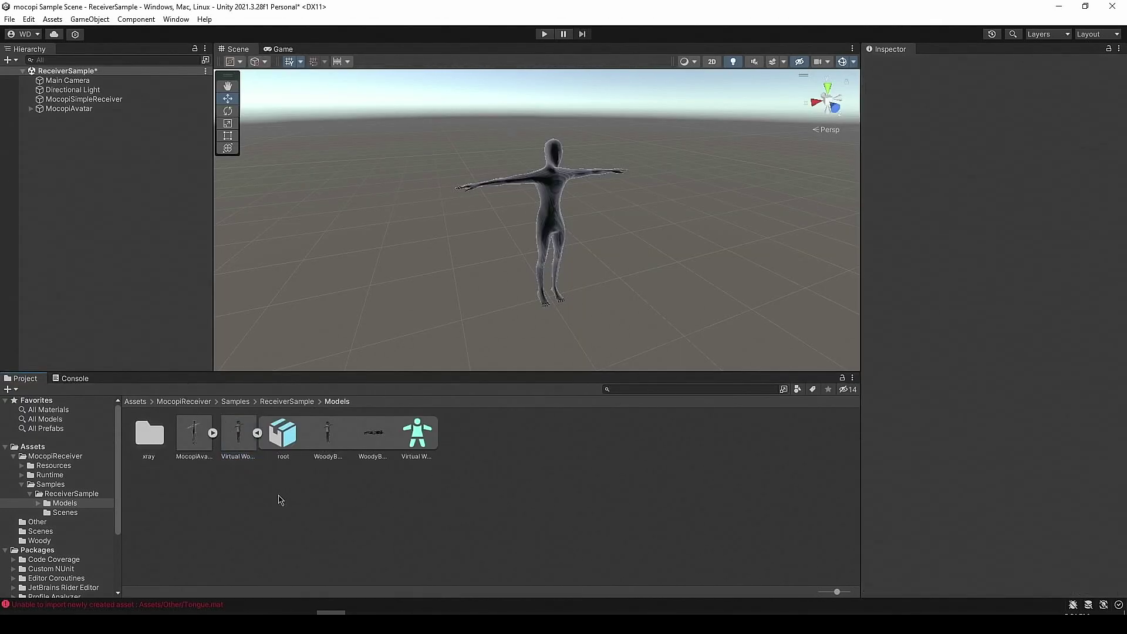
# Step: Set the Virtual Woody model's rig to the Humanoid animation type with its avatar created from this model, and apply it
pyautogui.click(239, 444)
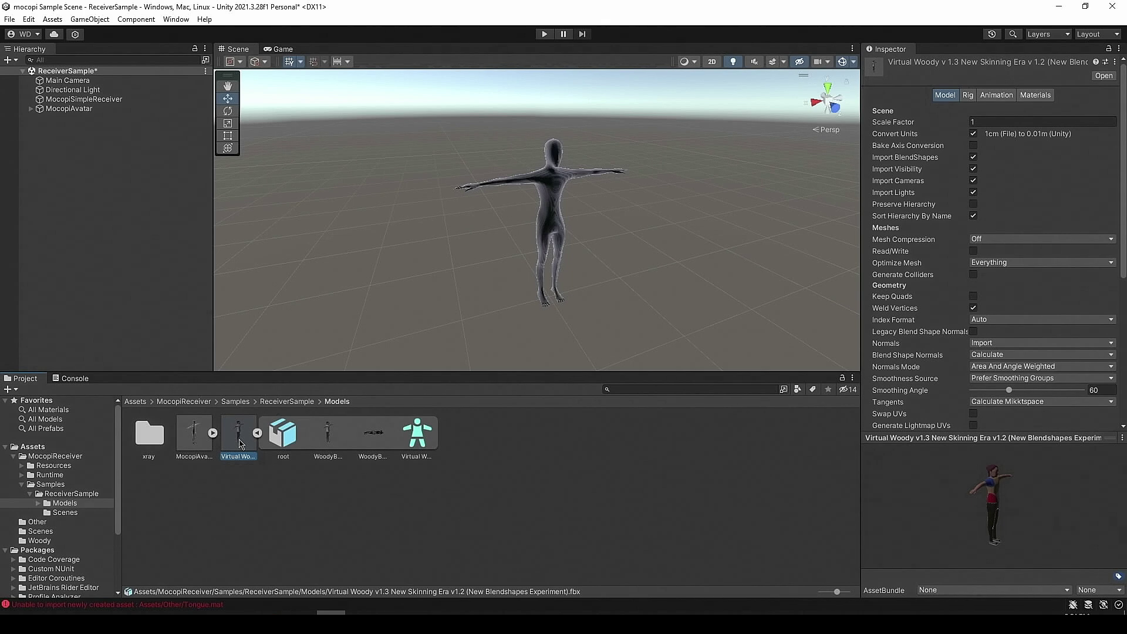
pyautogui.click(967, 98)
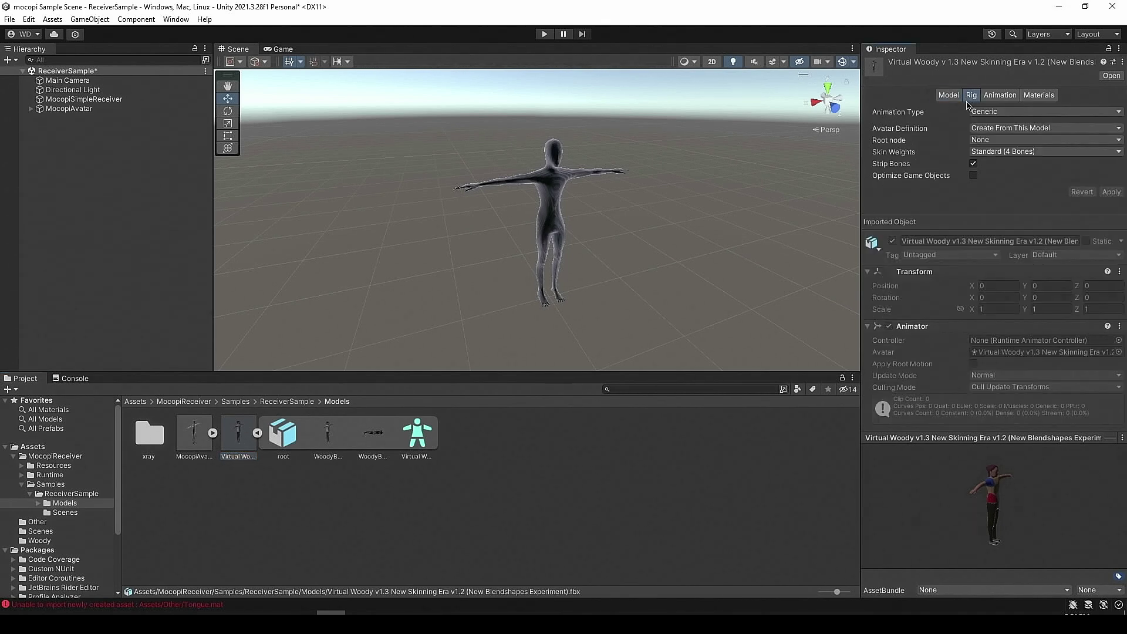
pyautogui.click(1009, 112)
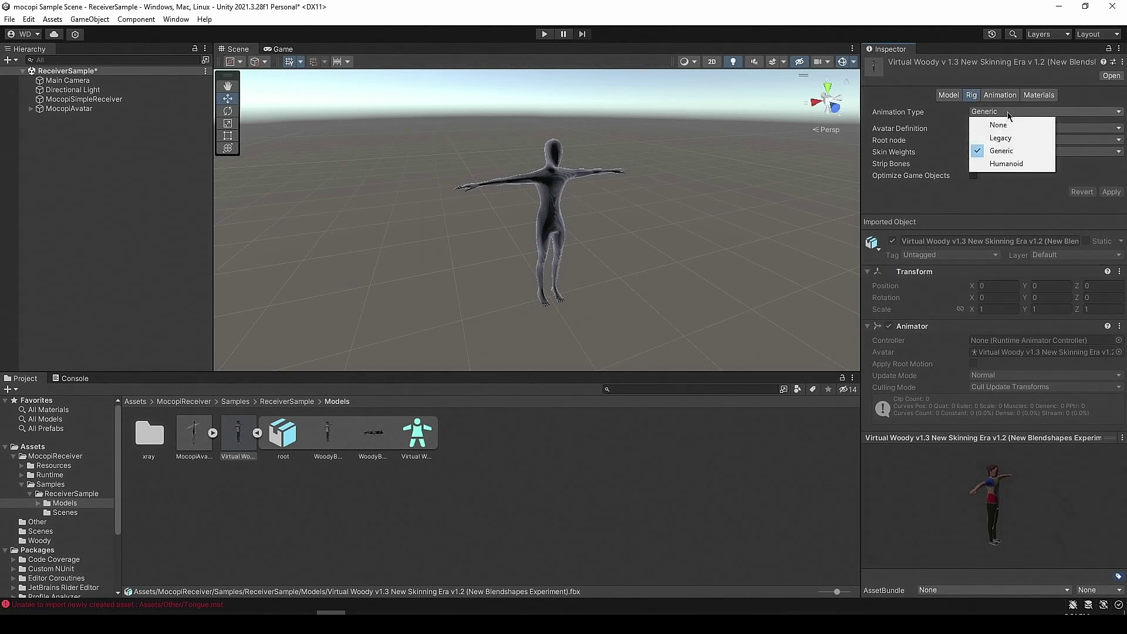
pyautogui.click(1006, 164)
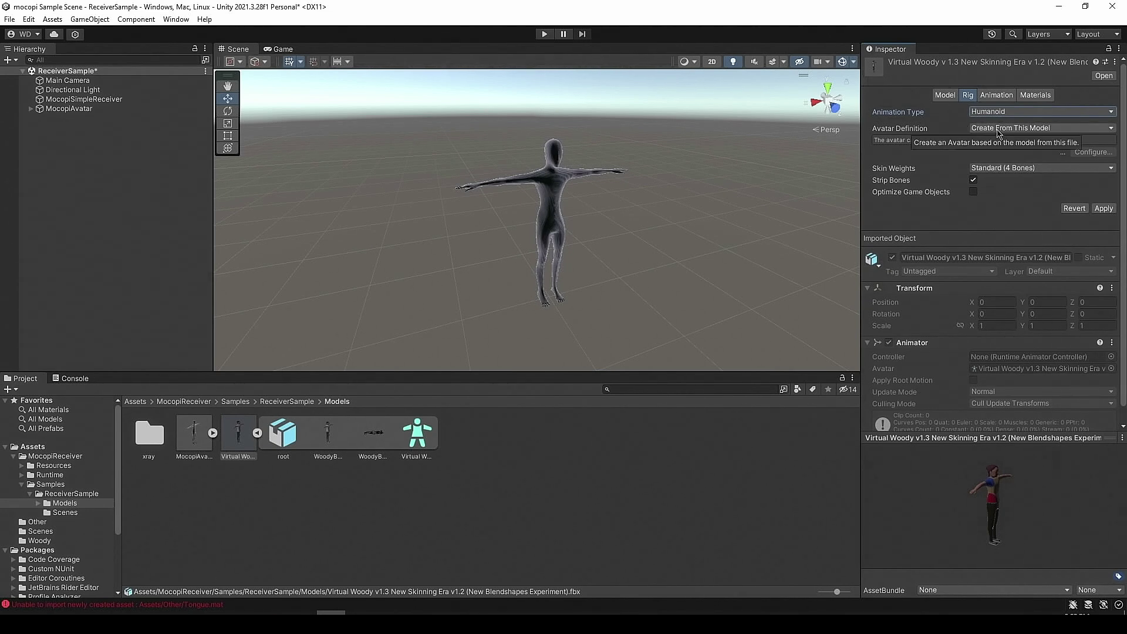
pyautogui.click(1032, 129)
pyautogui.click(1038, 154)
pyautogui.click(1104, 209)
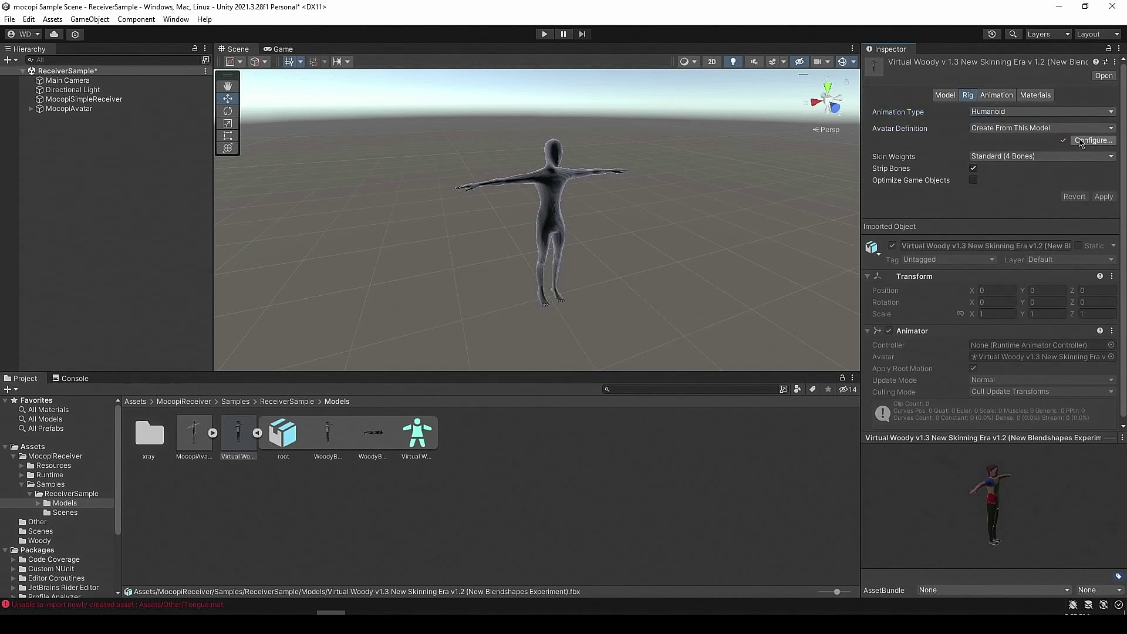
# Step: Open the Virtual Woody avatar configuration and check the humanoid bone mapping for the body, arms and legs
pyautogui.click(1093, 141)
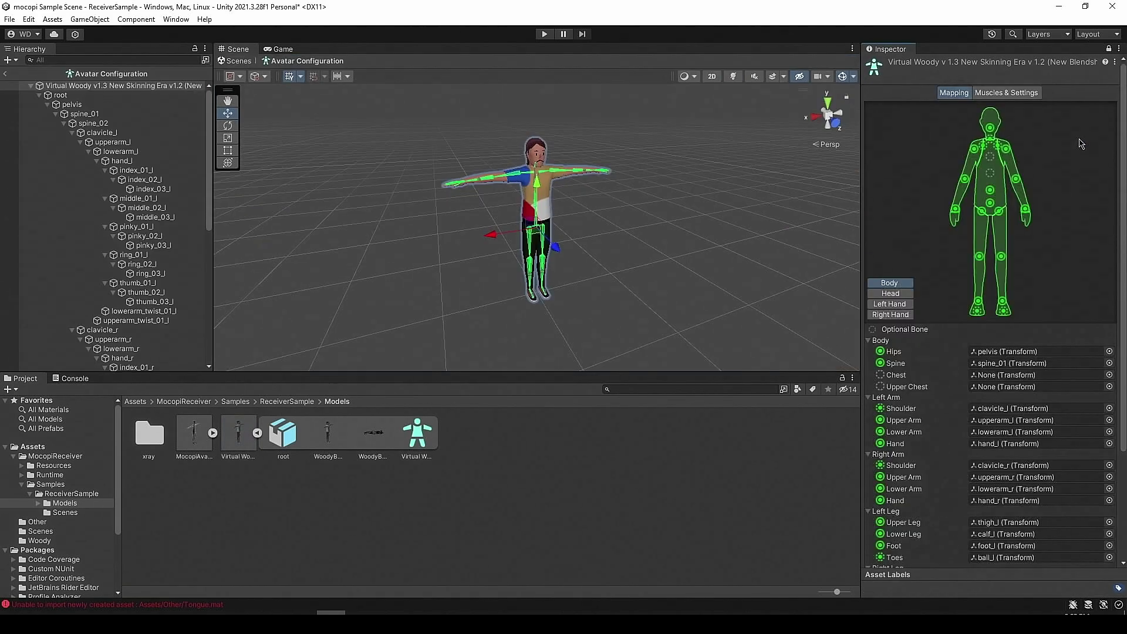
pyautogui.scroll(5, 566, 198)
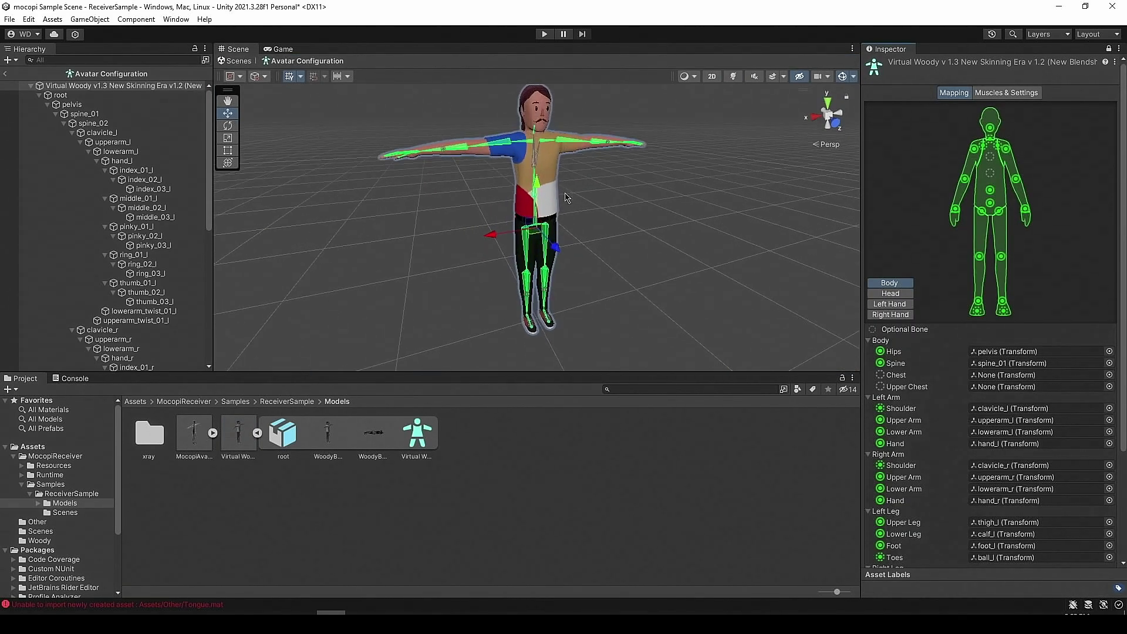
pyautogui.scroll(-2, 566, 197)
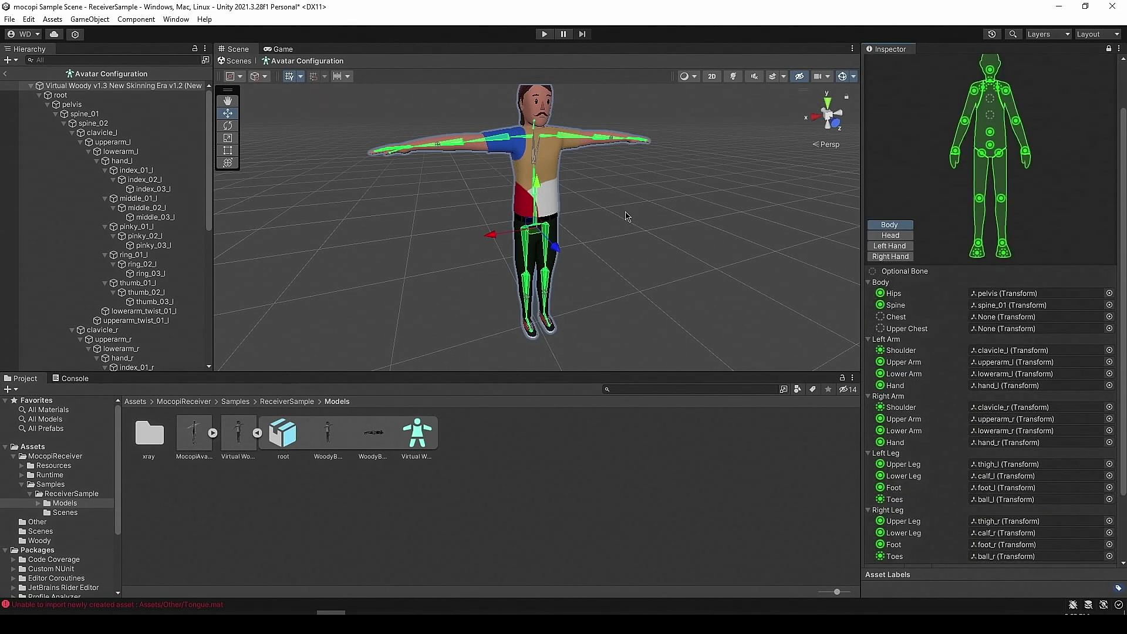
pyautogui.scroll(-4, 624, 212)
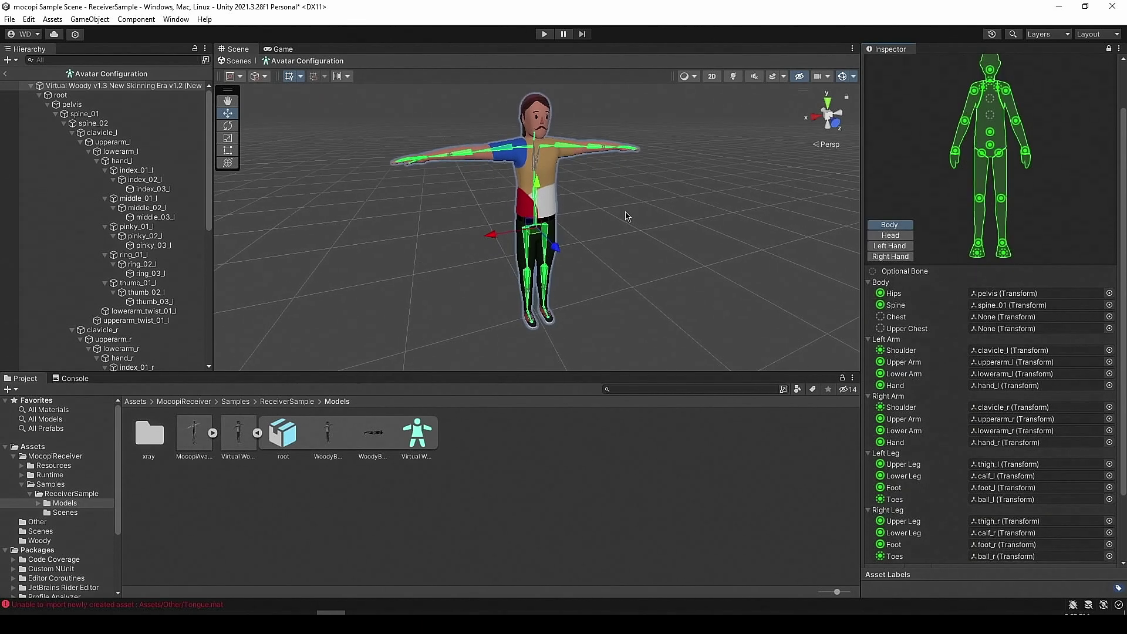
# Step: Assign the spine_02 transform to the Chest bone in Virtual Woody's humanoid body mapping
pyautogui.scroll(-3, 959, 443)
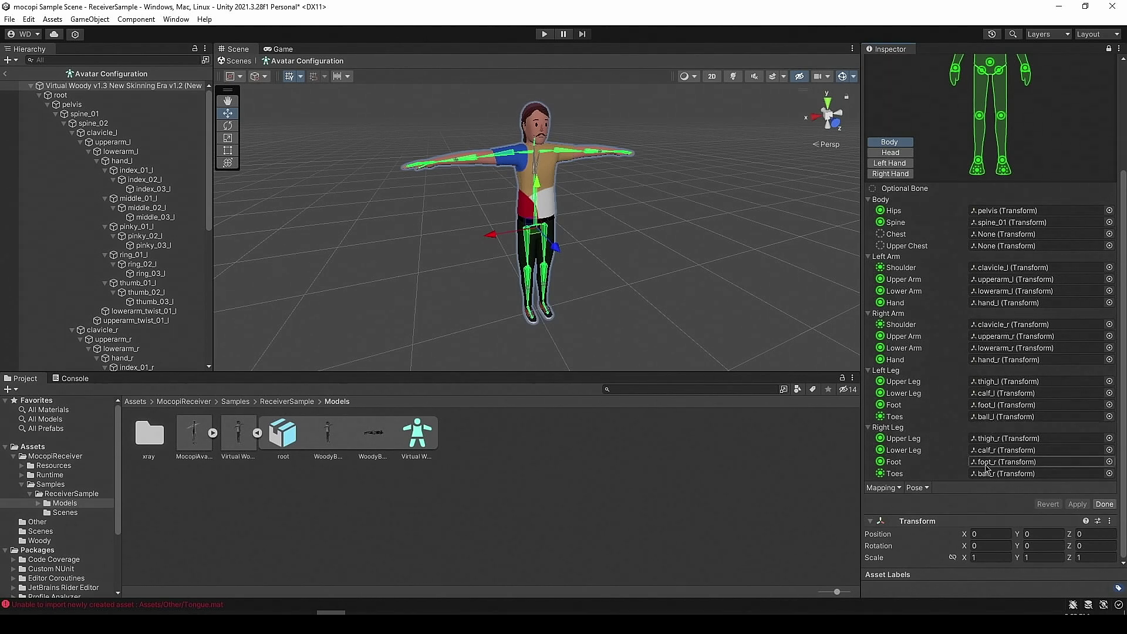
pyautogui.scroll(5, 978, 296)
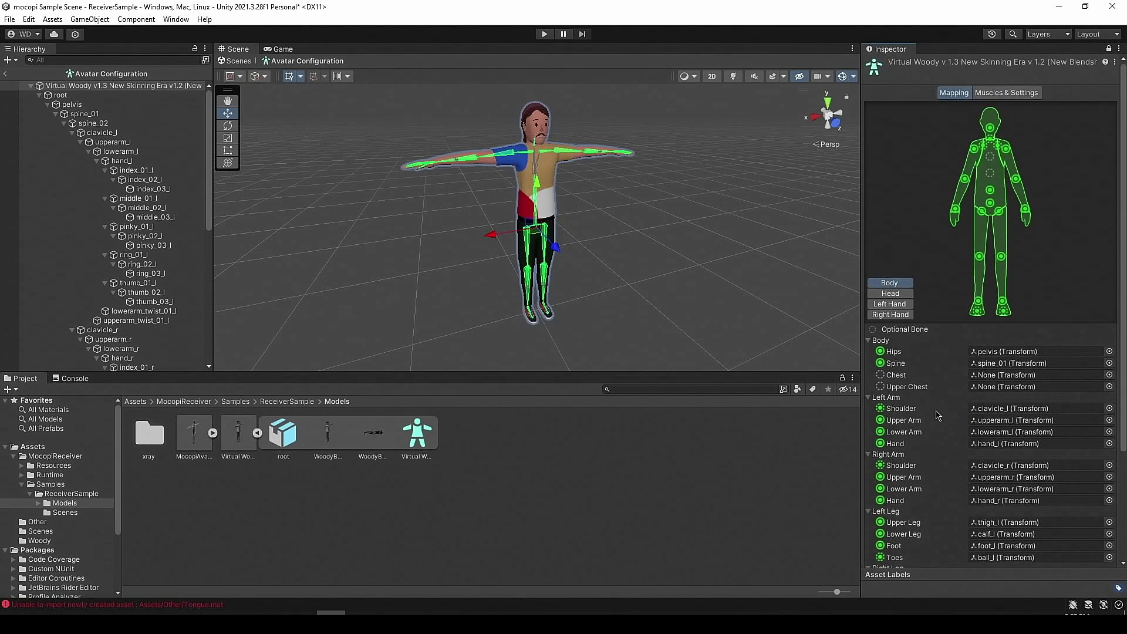
pyautogui.scroll(-3, 939, 414)
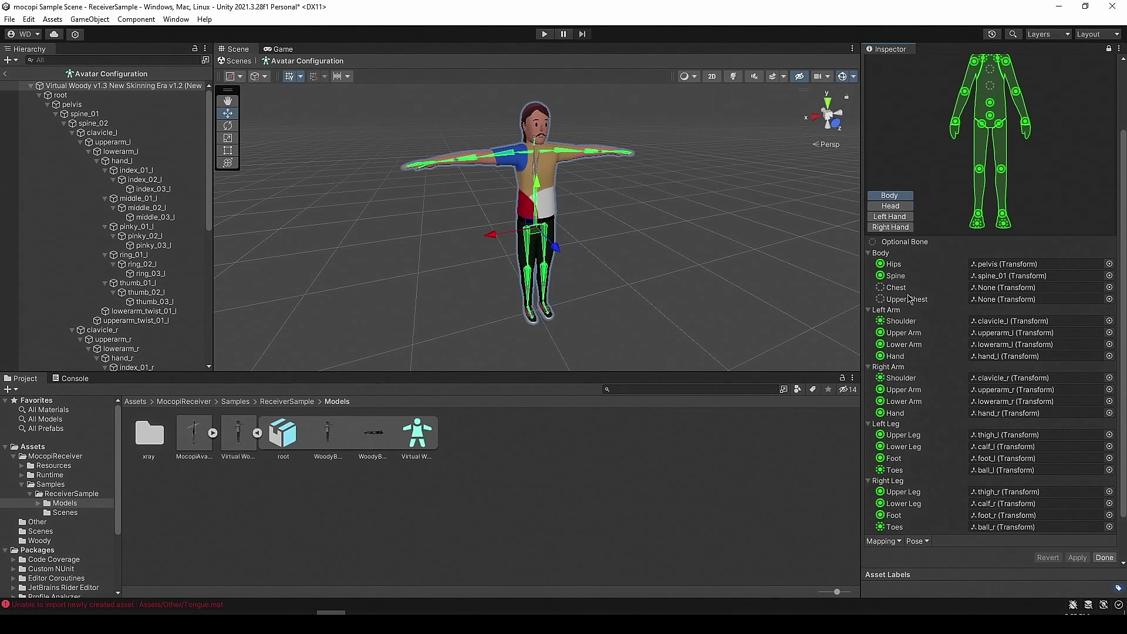
pyautogui.click(1009, 288)
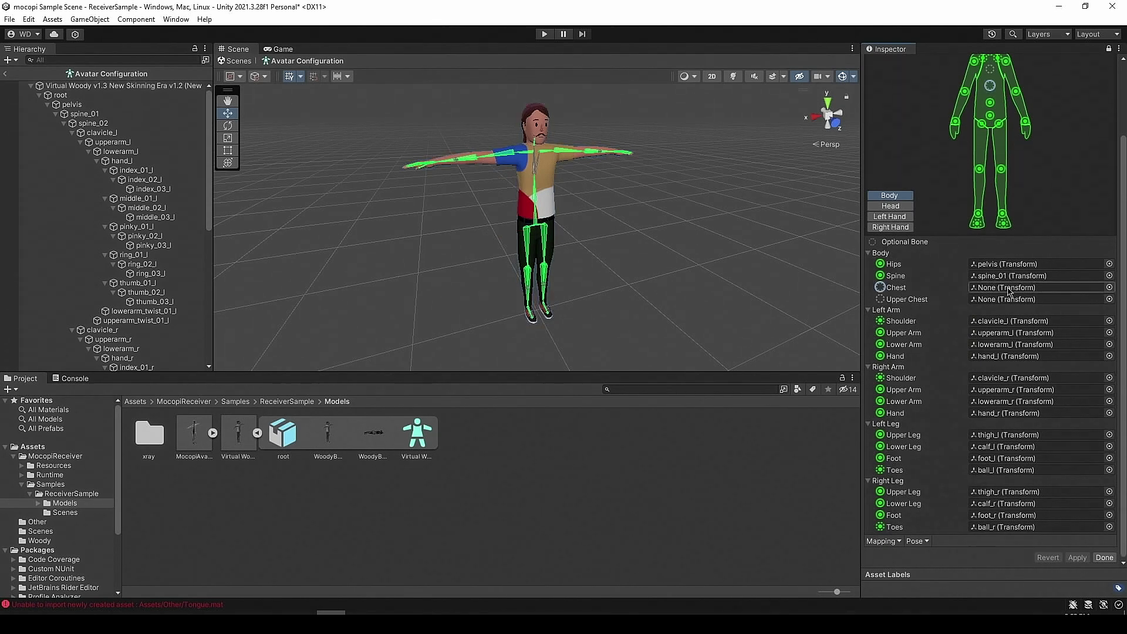
pyautogui.click(1109, 287)
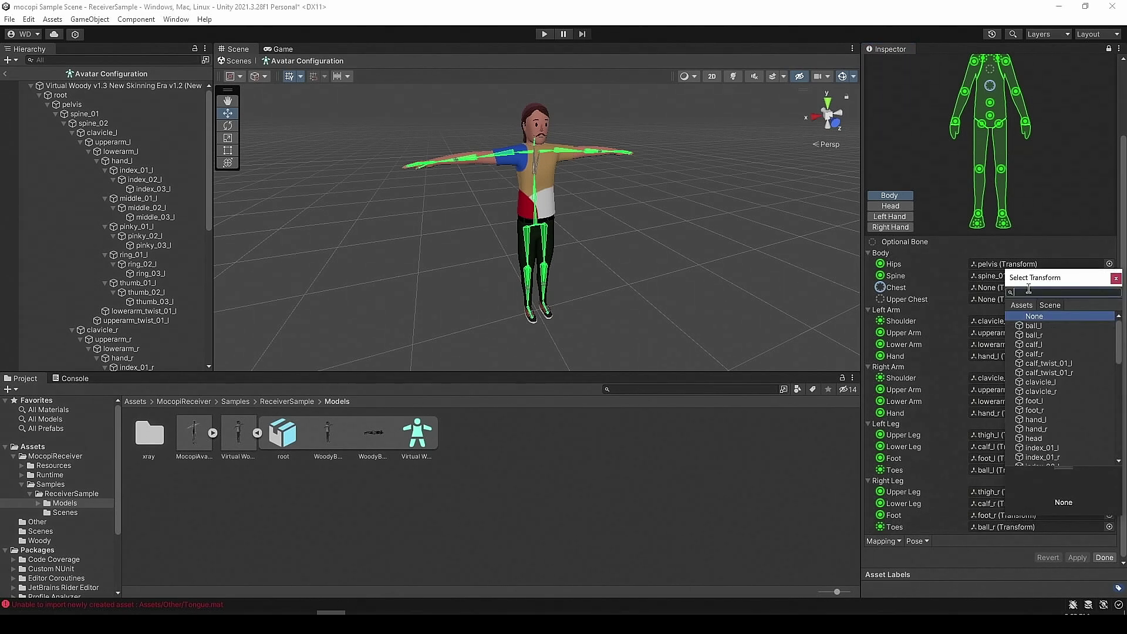
pyautogui.write('spi')
pyautogui.click(1059, 336)
pyautogui.doubleClick(1046, 339)
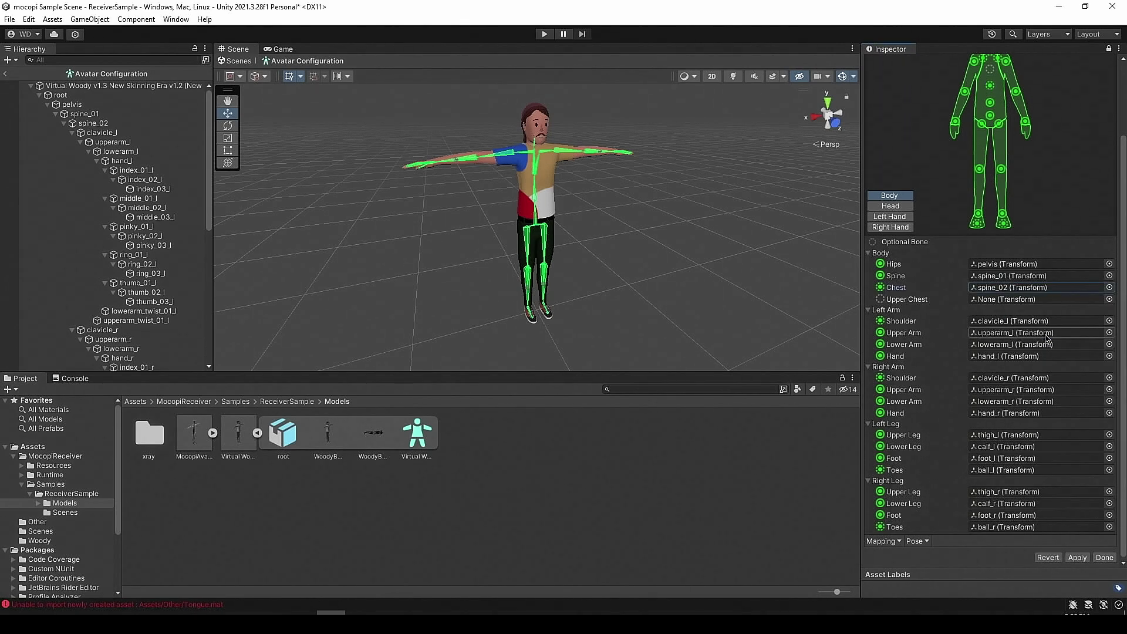
# Step: Apply the updated Virtual Woody bone mapping and return from the avatar configuration to the ReceiverSample scene
pyautogui.click(938, 311)
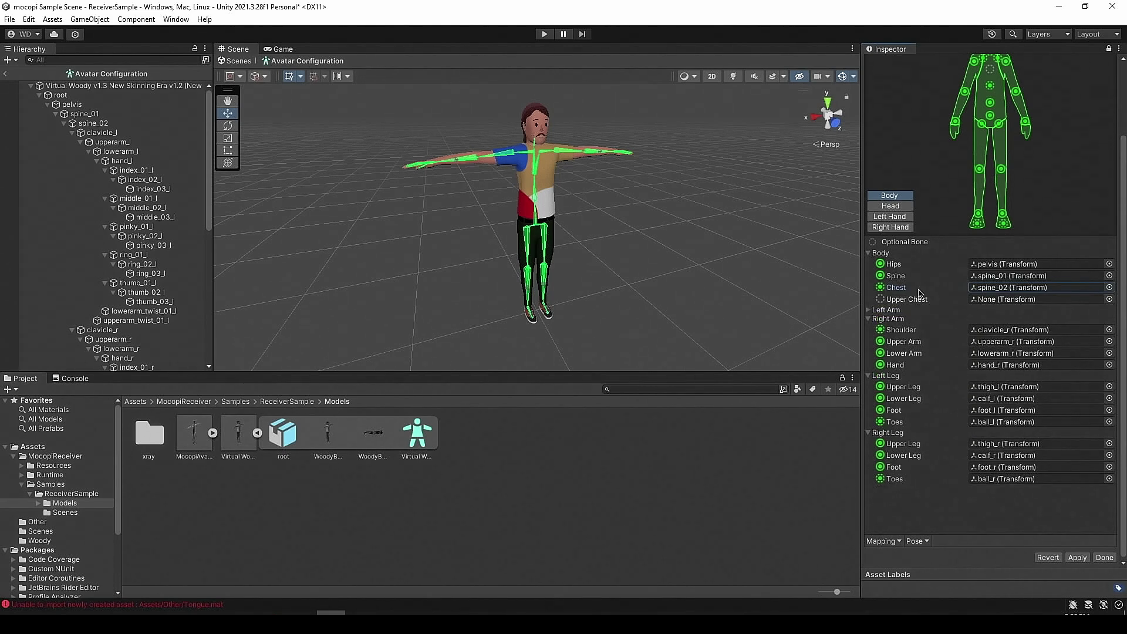
pyautogui.scroll(3, 963, 264)
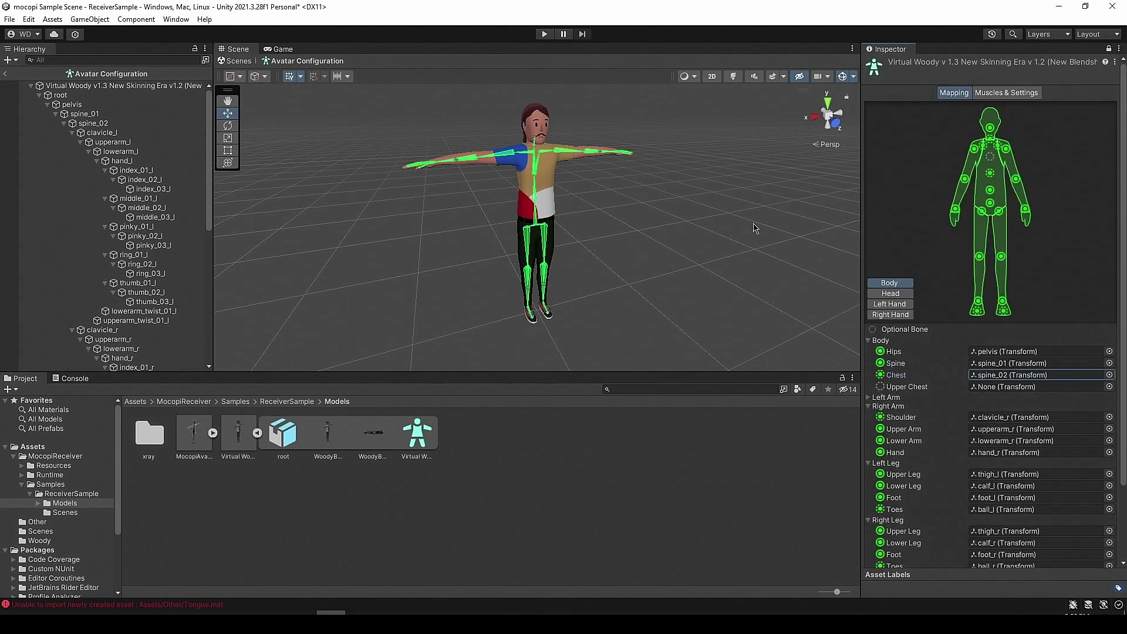
pyautogui.scroll(-3, 1057, 528)
pyautogui.click(1078, 558)
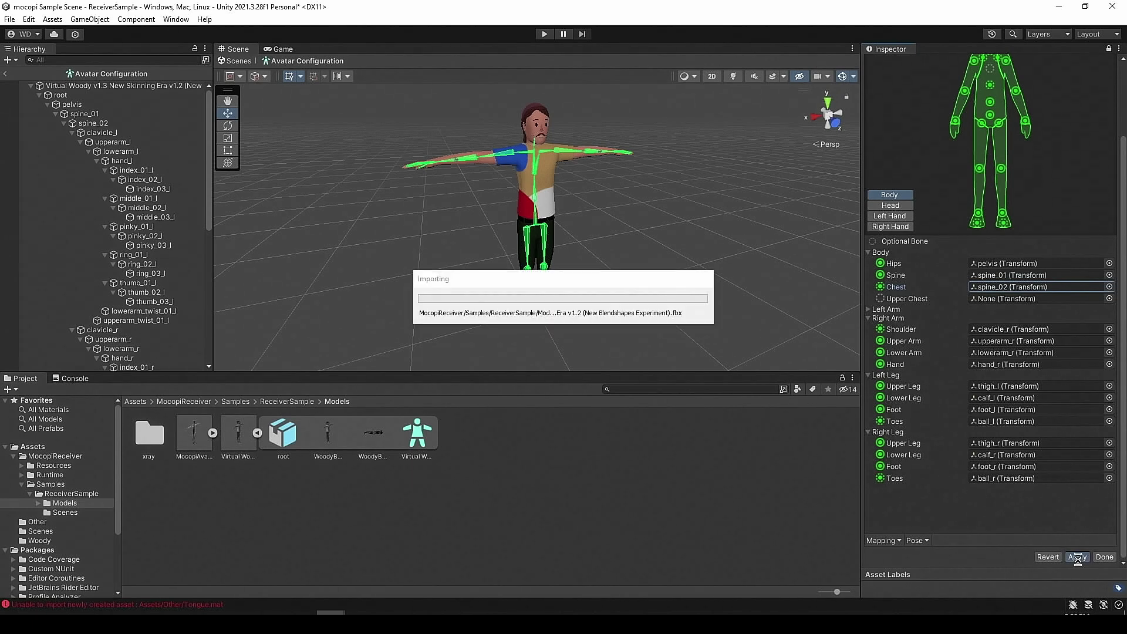
pyautogui.click(238, 61)
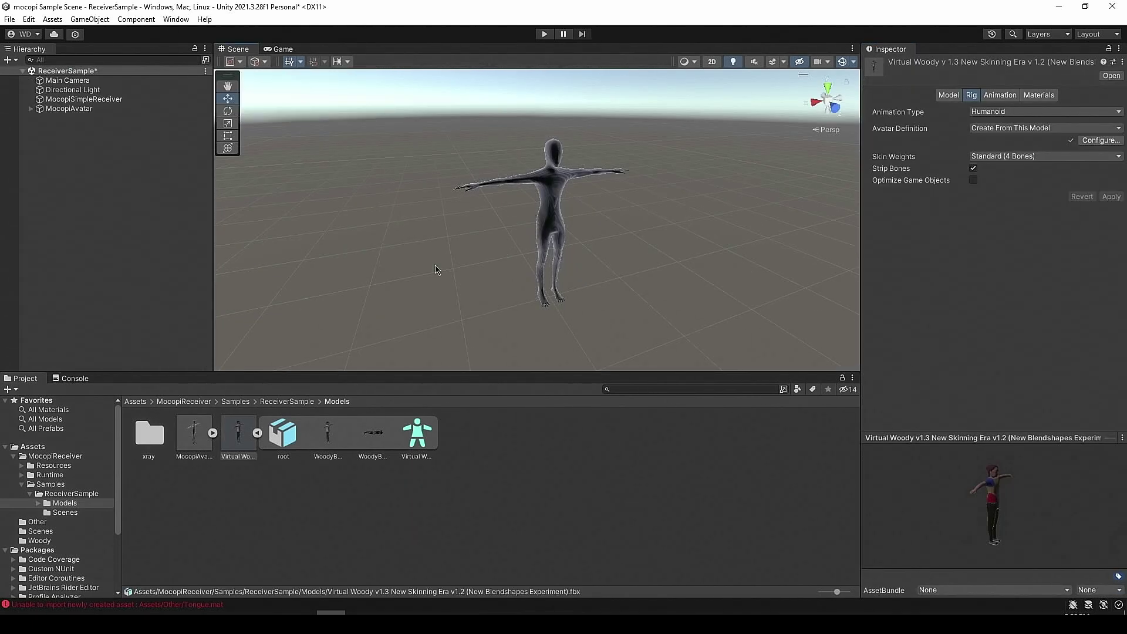
# Step: Replace the default MocopiAvatar character in the ReceiverSample scene with the Virtual Woody model
pyautogui.click(556, 194)
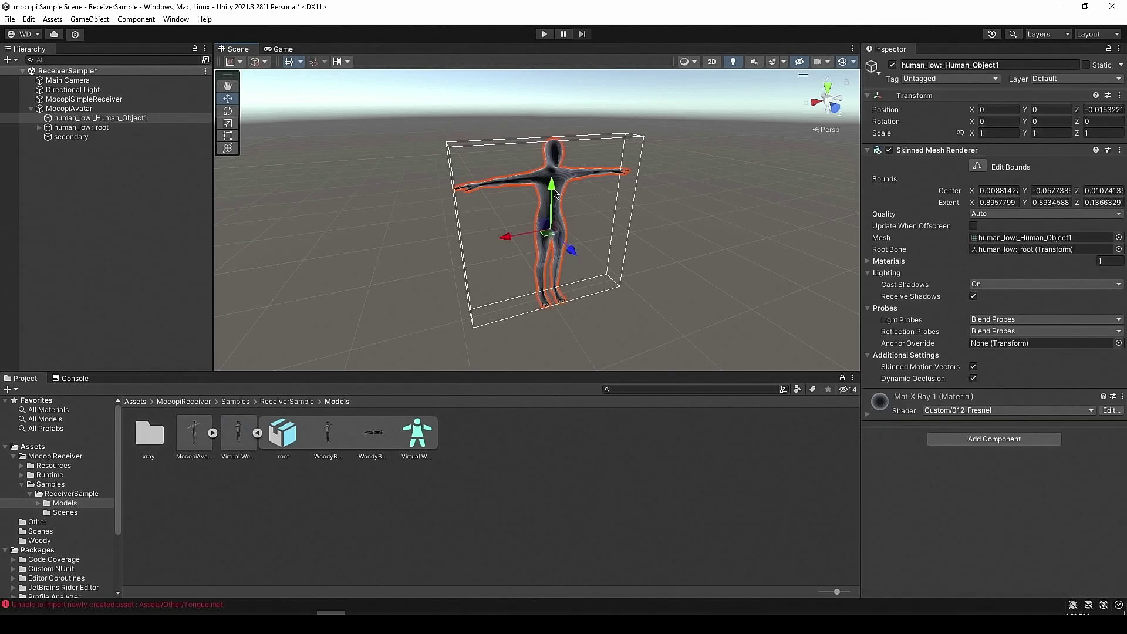
pyautogui.press('Delete')
pyautogui.click(69, 108)
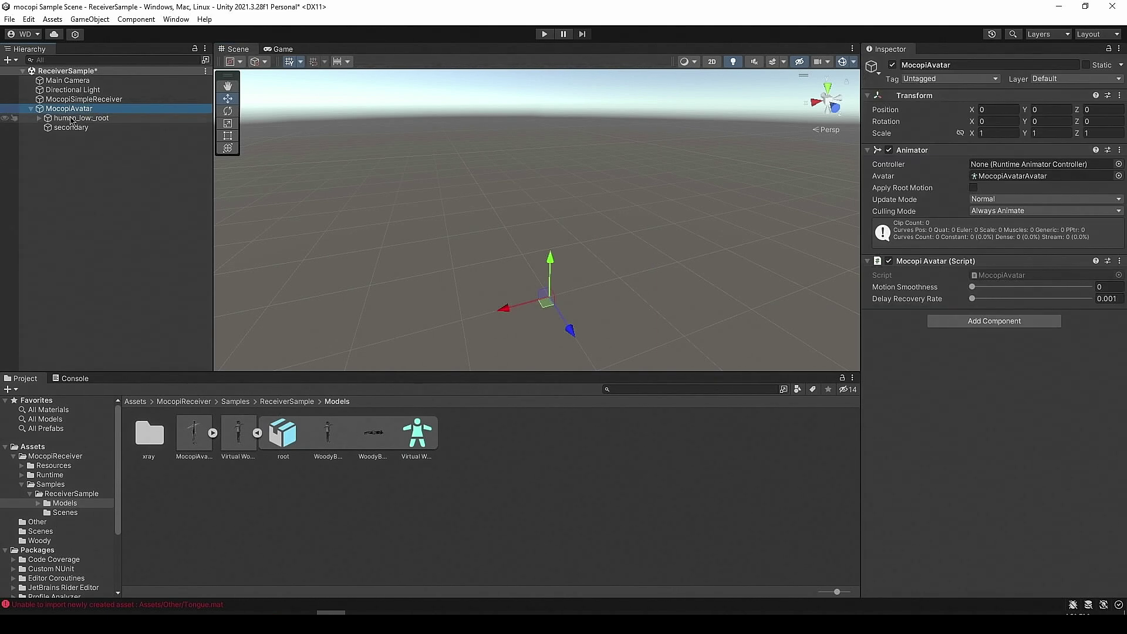
pyautogui.press('Delete')
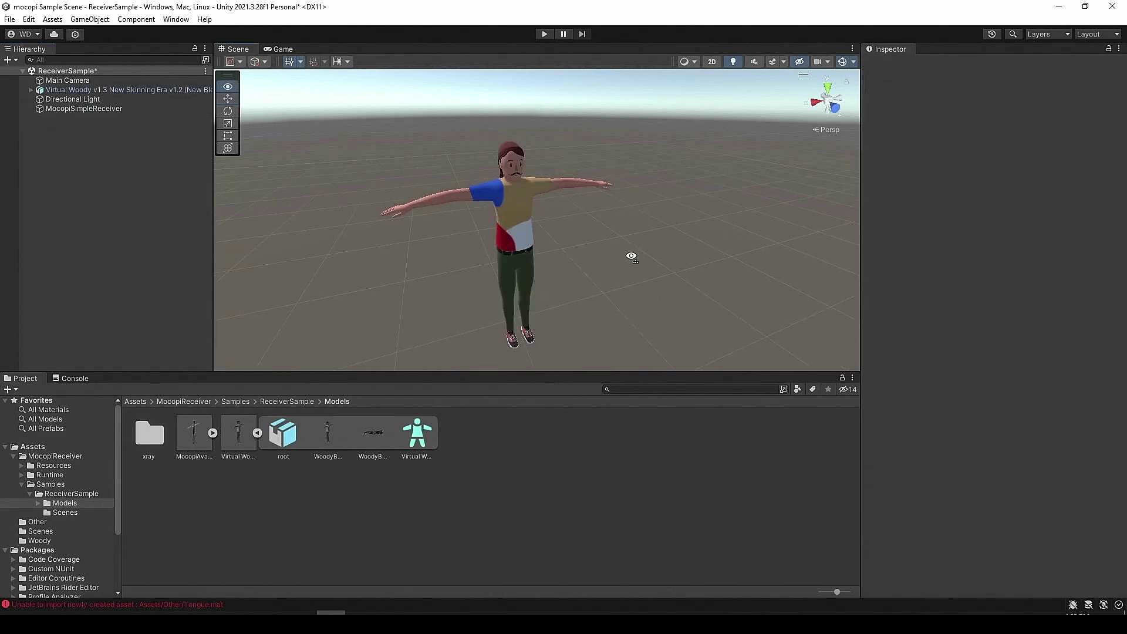
# Step: Add the Mocopi Avatar script component to the Virtual Woody object in the scene
pyautogui.moveTo(632, 255); pyautogui.dragTo(628, 269, button='right')
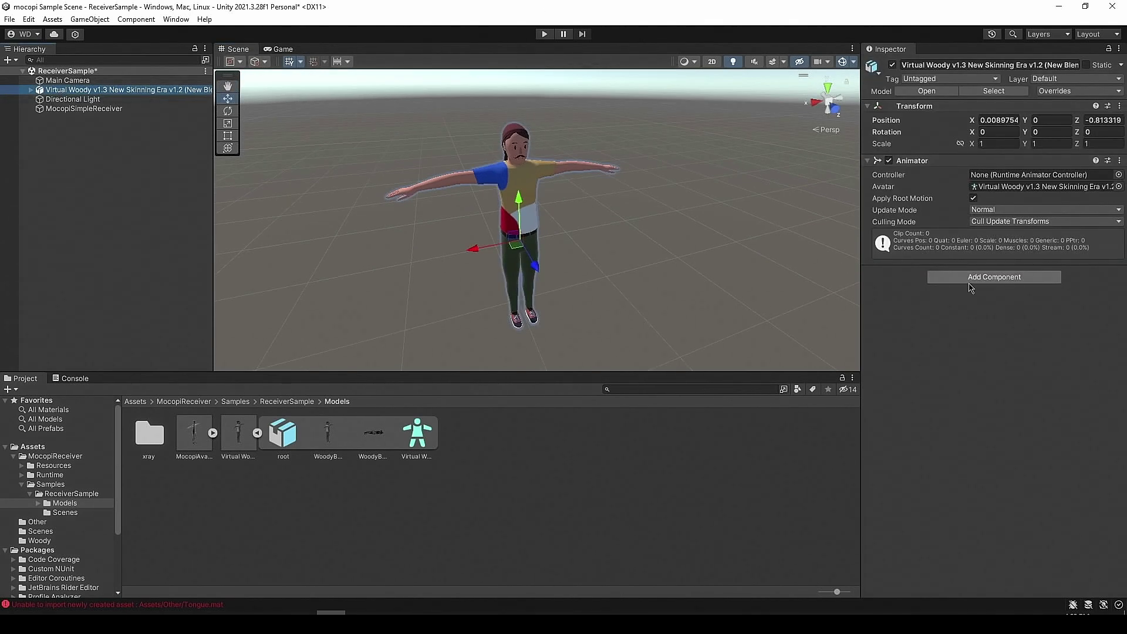
pyautogui.click(970, 285)
pyautogui.click(971, 327)
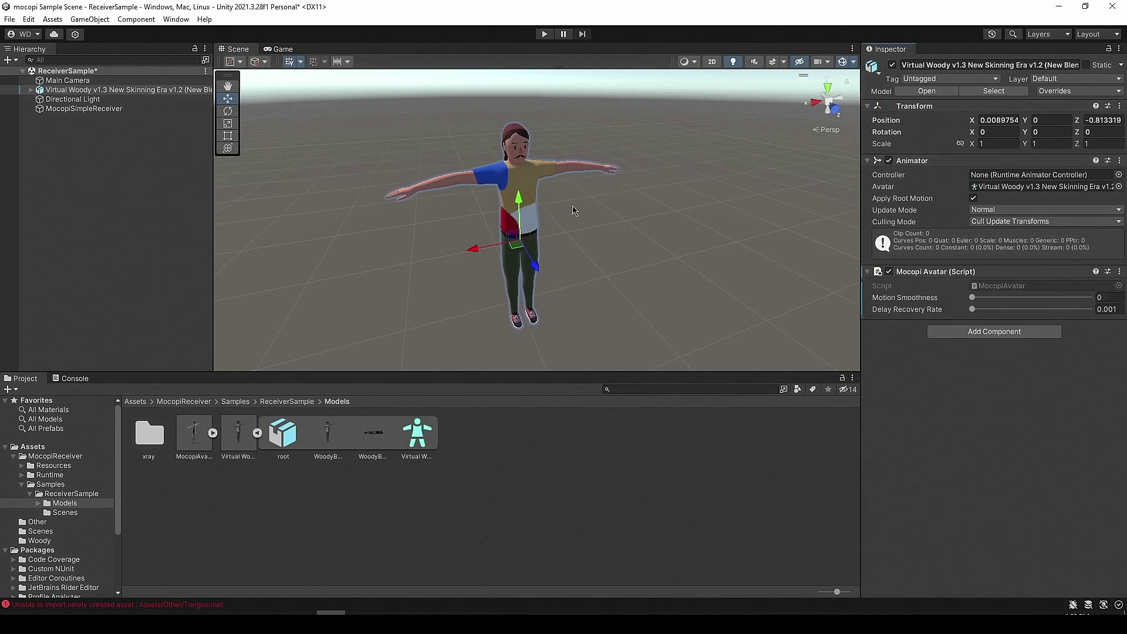
# Step: Assign Virtual Woody as the Mocopi Avatar of MocopiSimpleReceiver's Element 0, and play-test the scene with the live motion
pyautogui.click(108, 111)
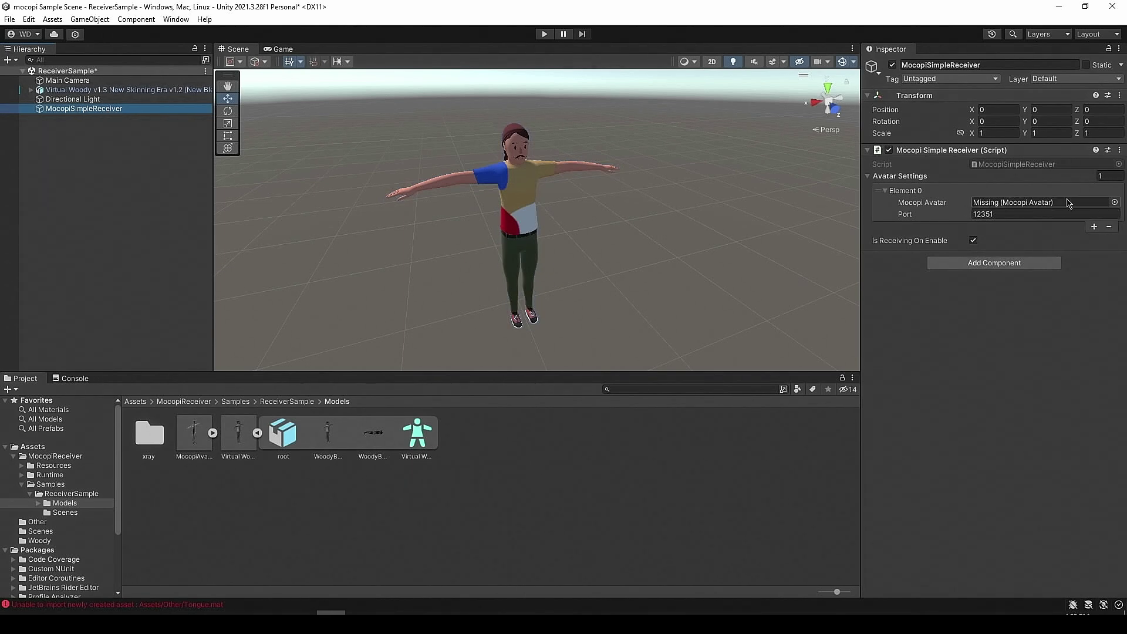
pyautogui.click(1115, 202)
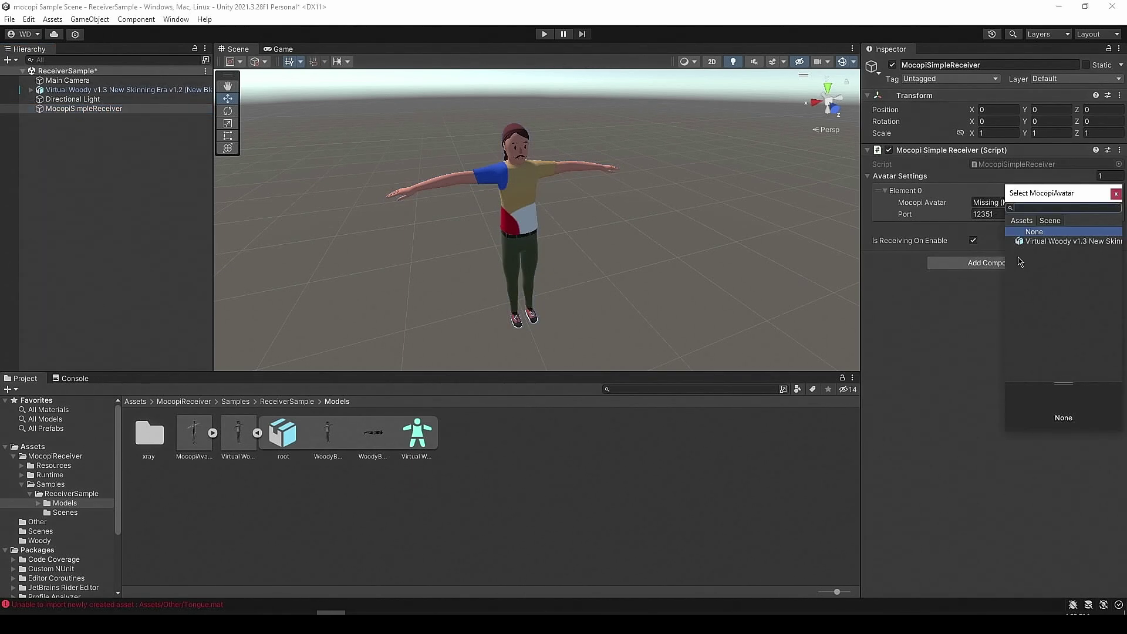
pyautogui.click(1050, 242)
pyautogui.doubleClick(1050, 242)
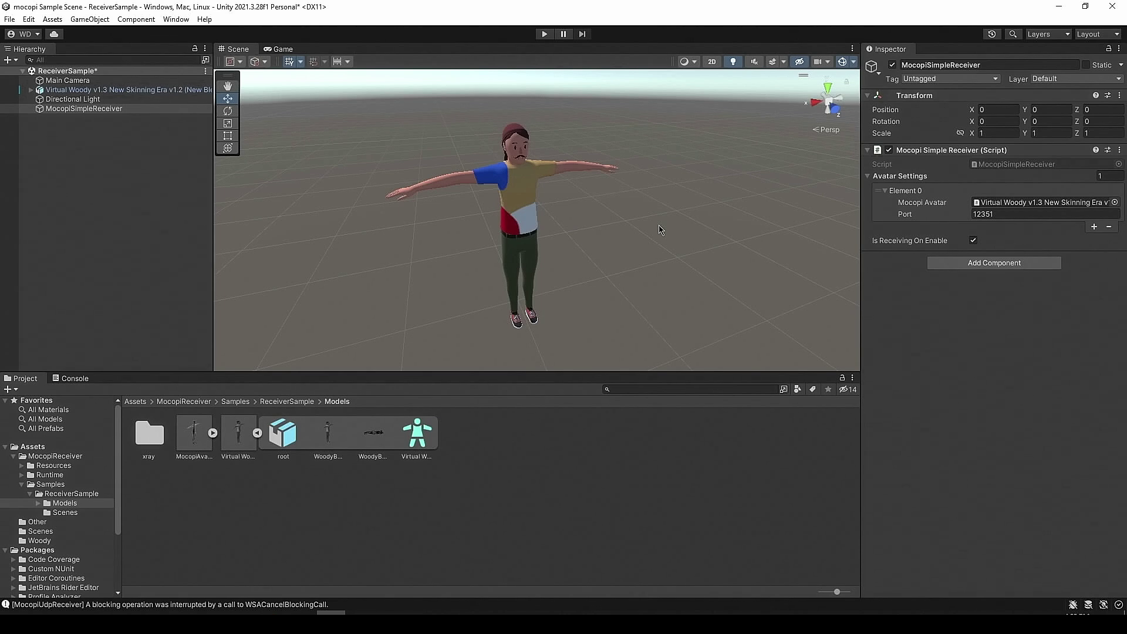
pyautogui.click(545, 34)
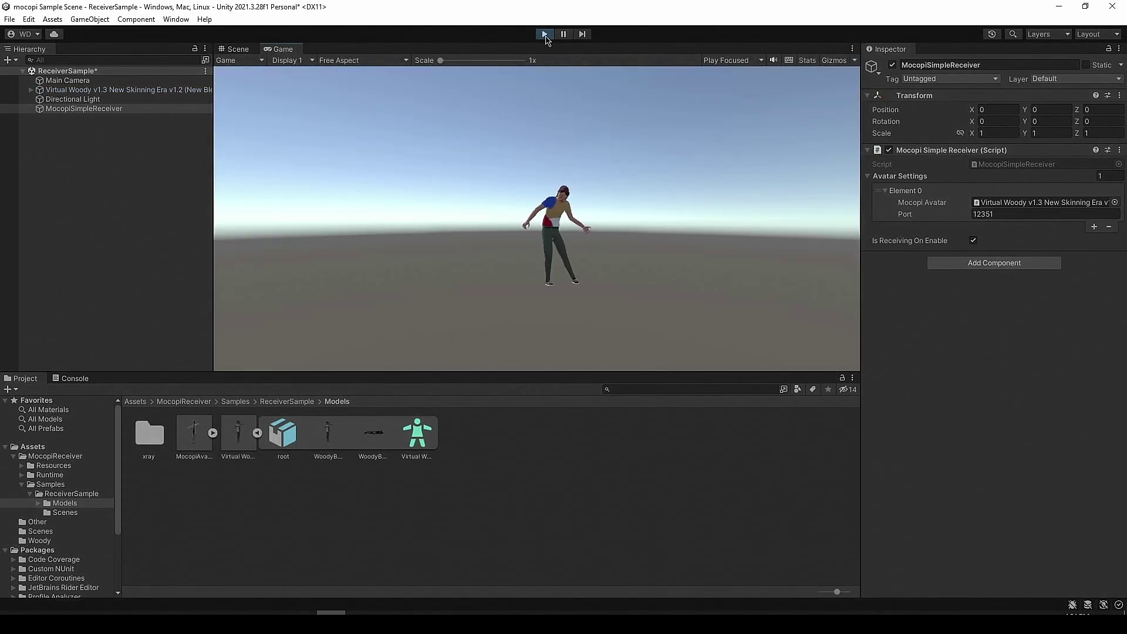
pyautogui.click(545, 34)
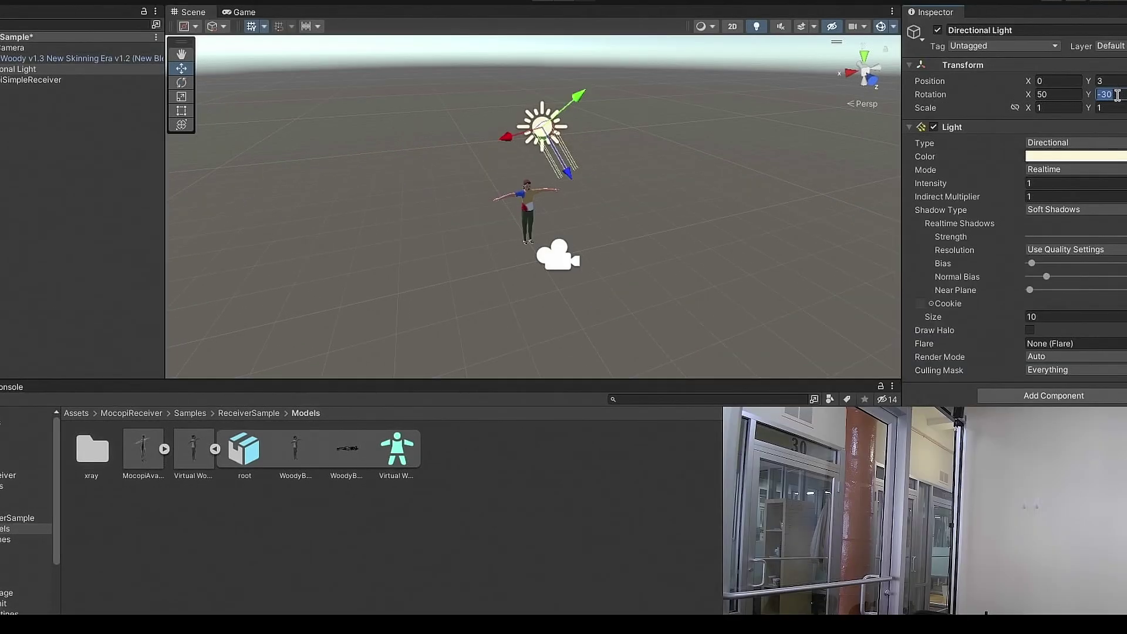
# Step: Set the Directional Light's Y rotation to 180
pyautogui.write('180')
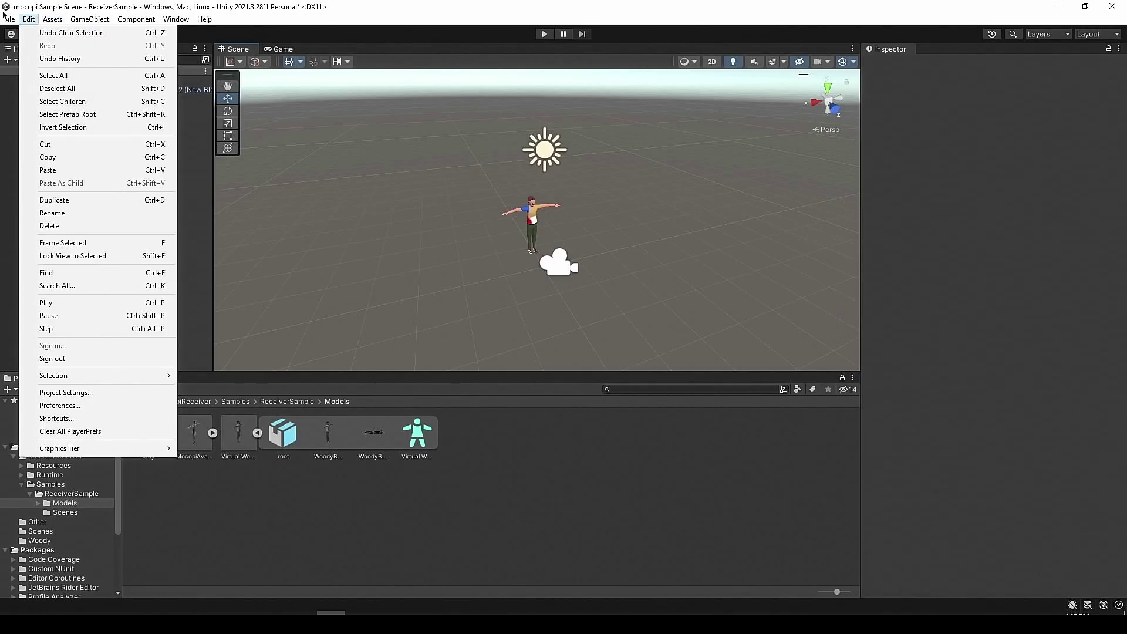
# Step: Open the Player settings for the Windows, Mac, Linux build and set the Scripting Backend to IL2CPP
pyautogui.moveTo(7, 19)
pyautogui.click(57, 159)
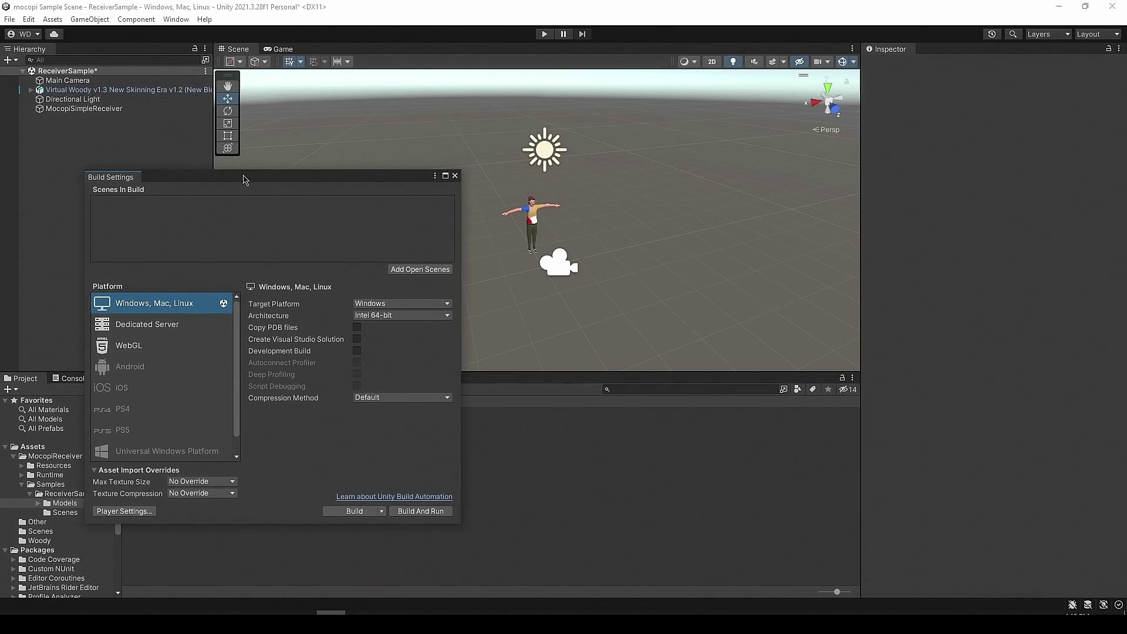
pyautogui.moveTo(245, 180); pyautogui.dragTo(367, 75)
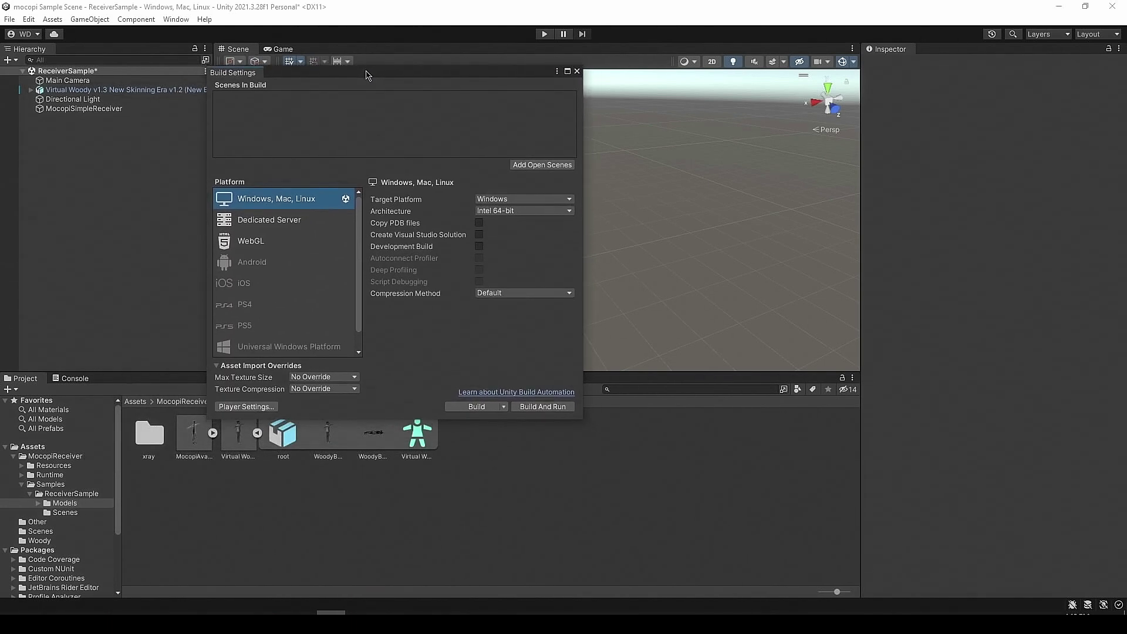
pyautogui.click(246, 407)
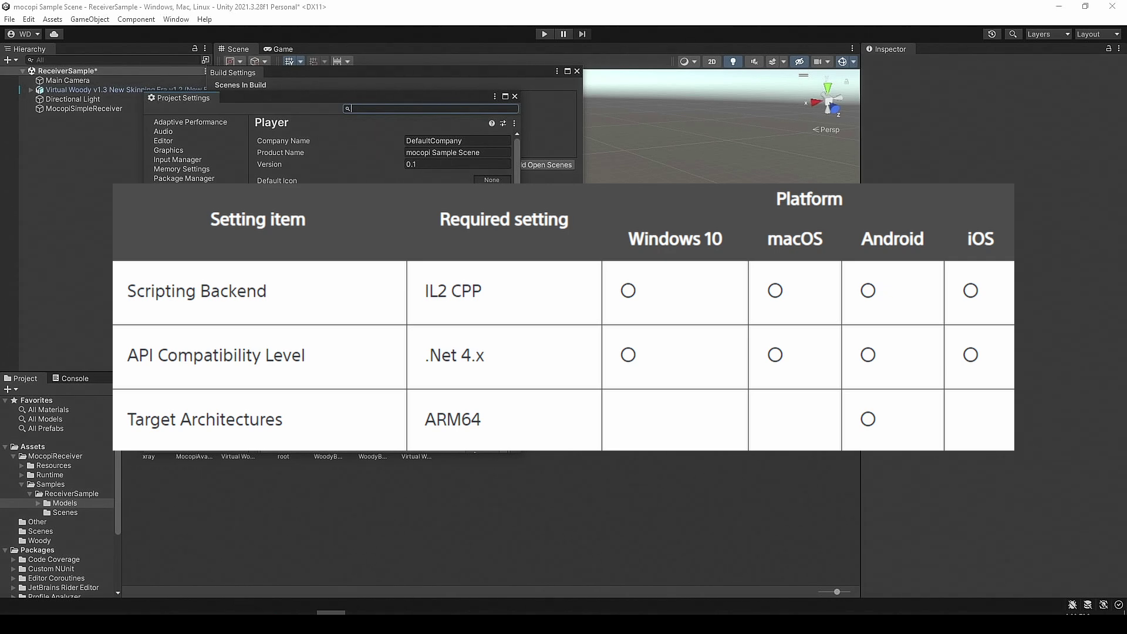
pyautogui.scroll(-15, 354, 226)
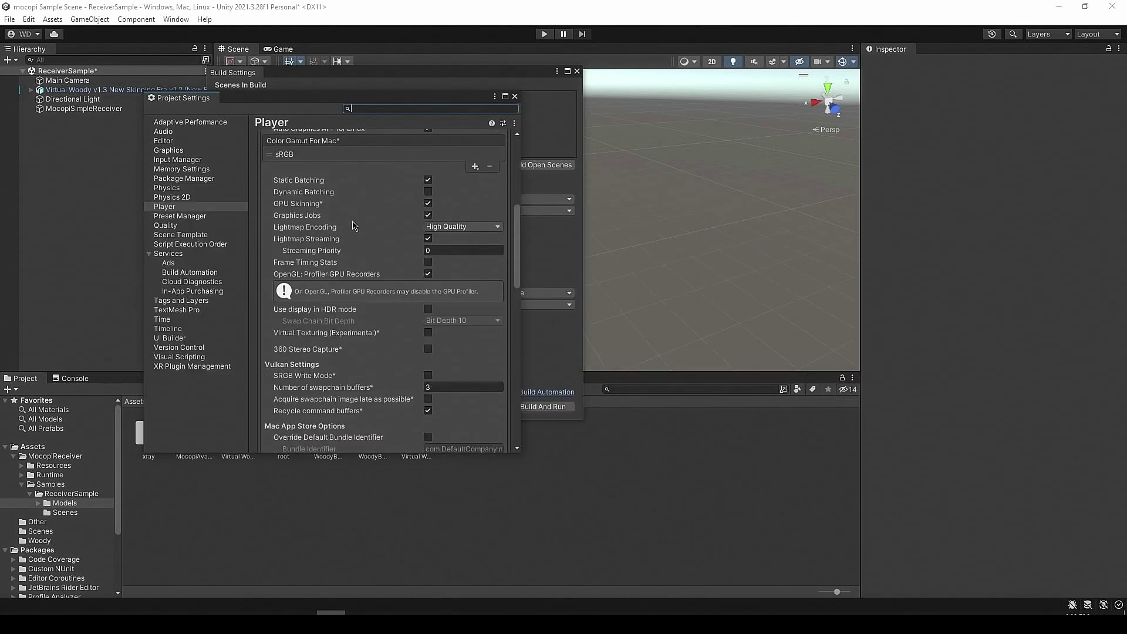
pyautogui.scroll(-5, 354, 226)
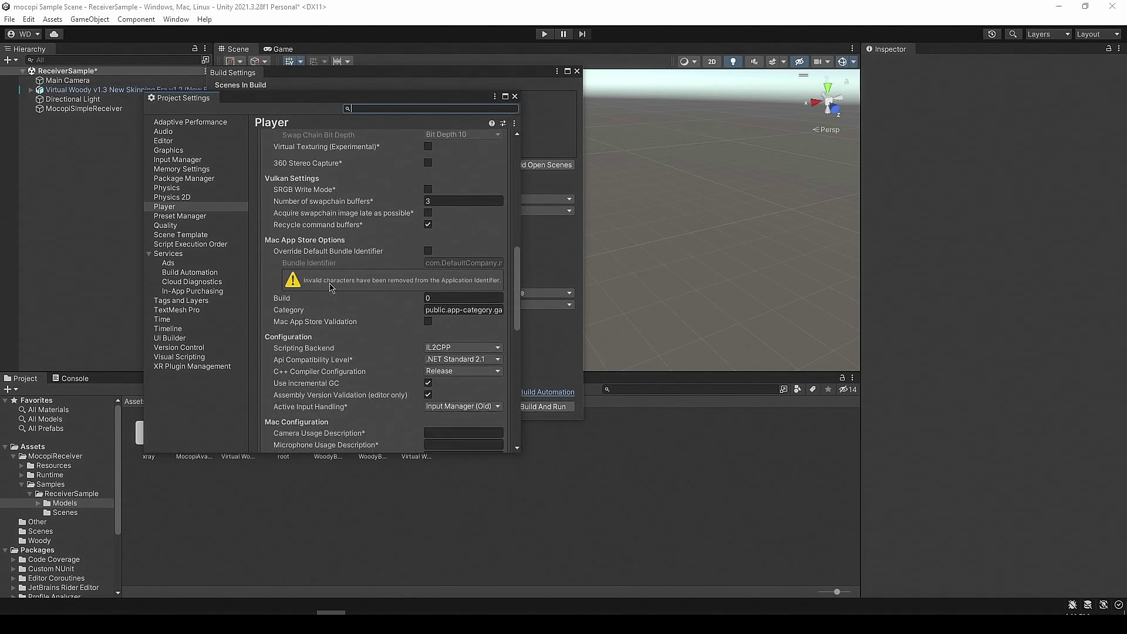
pyautogui.scroll(-4, 331, 288)
pyautogui.click(450, 200)
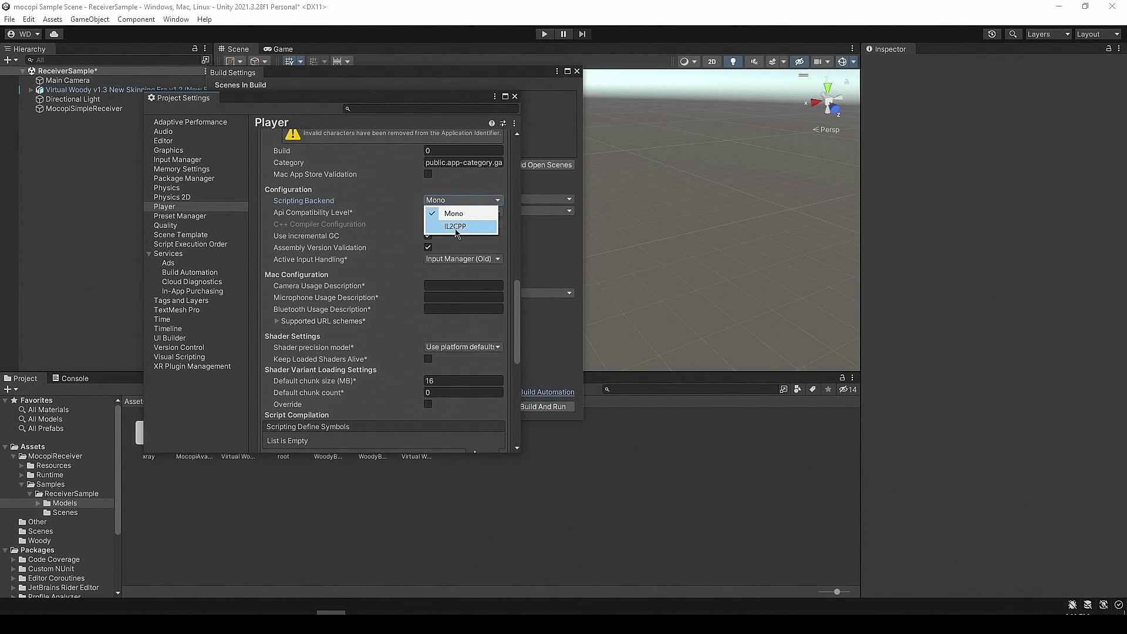
pyautogui.click(456, 226)
# Step: Review the Api Compatibility Level options without changing the selection, and close the project settings
pyautogui.click(439, 212)
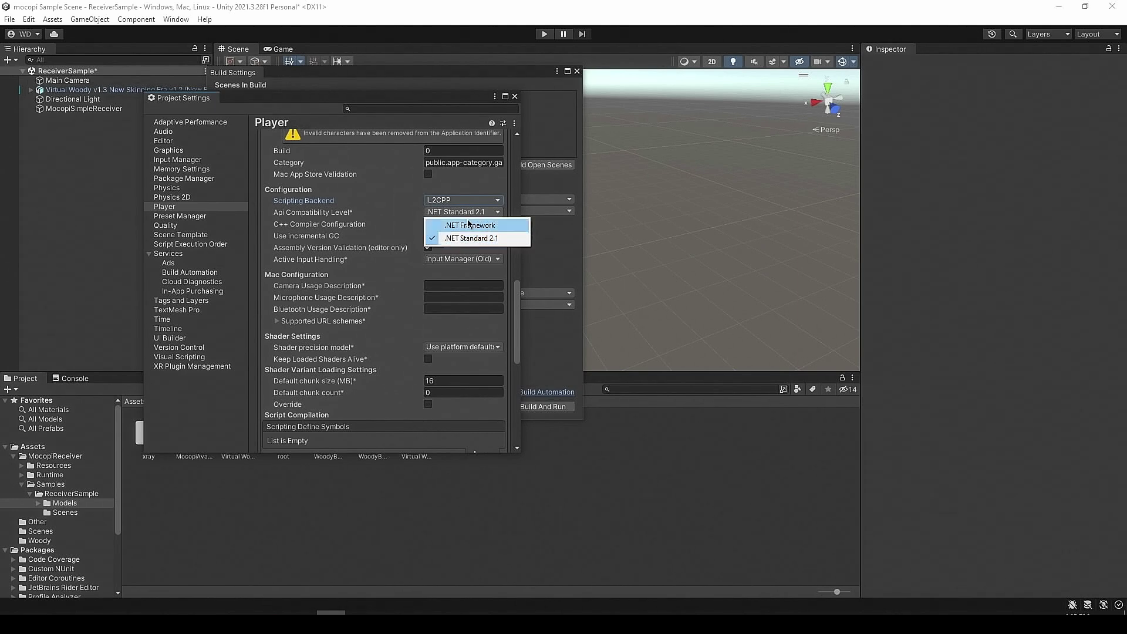
pyautogui.click(514, 100)
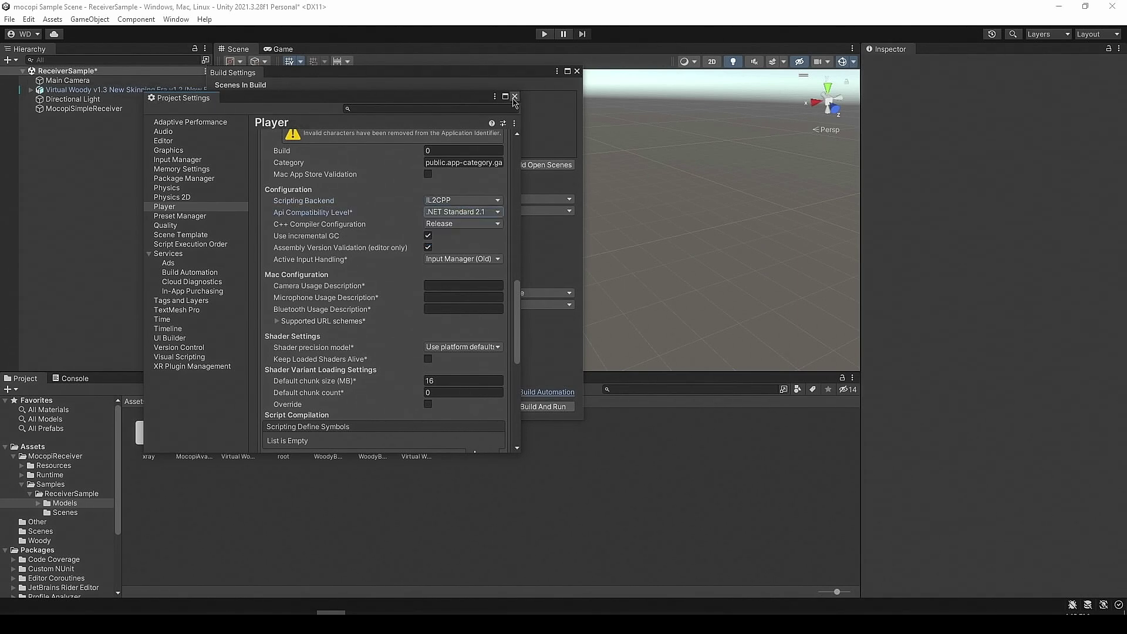
pyautogui.click(515, 97)
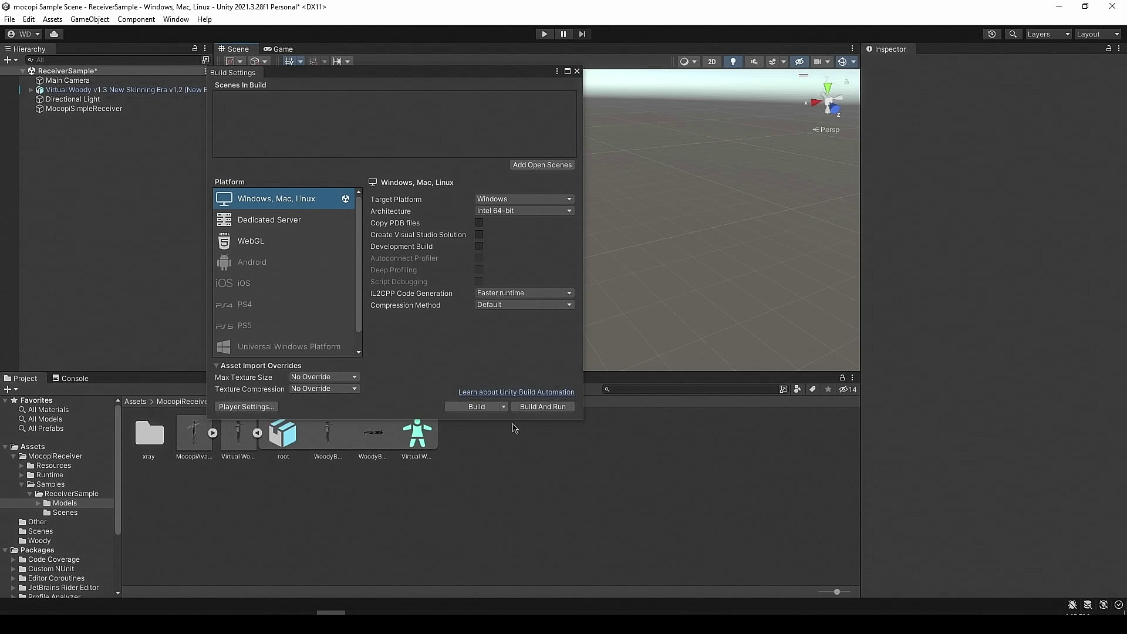
# Step: Start a build and run for Windows, saving the modified ReceiverSample scene
pyautogui.click(535, 407)
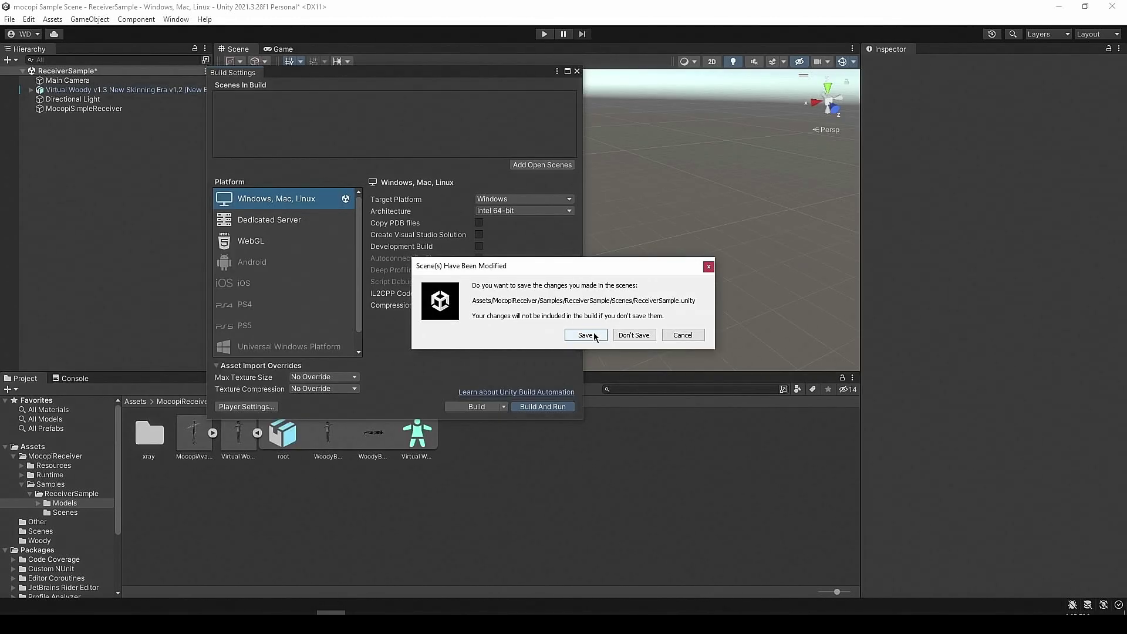
pyautogui.click(586, 335)
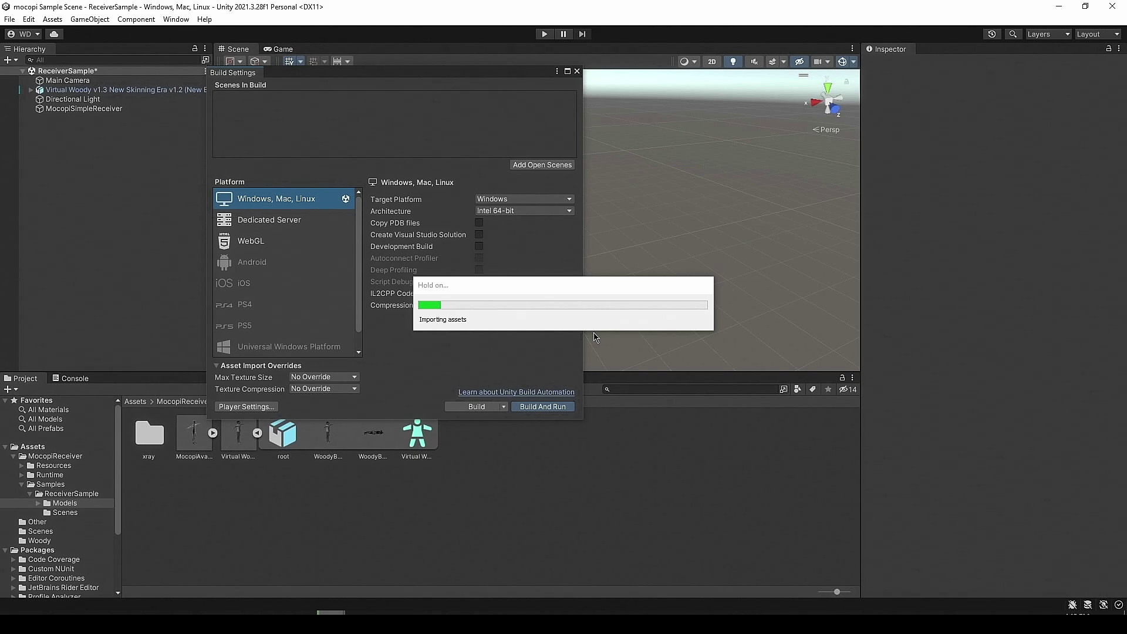